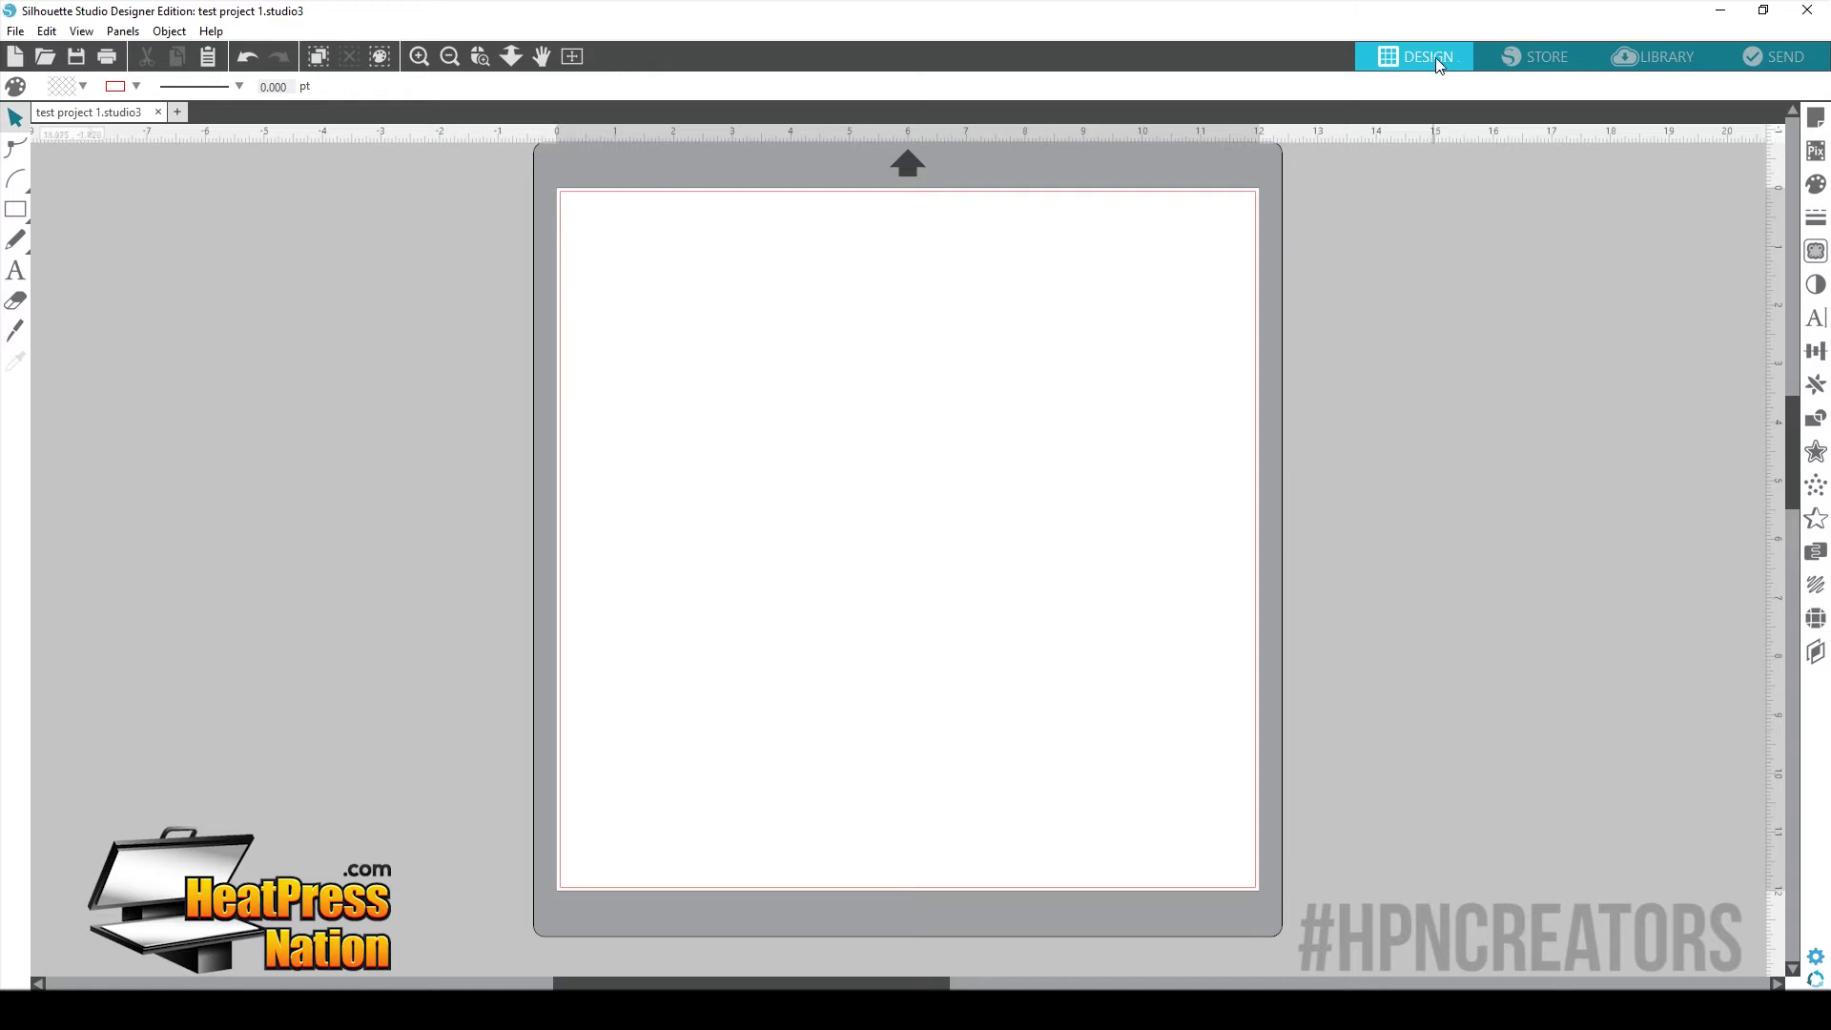
- Look through the Store, Library and Send tabs, ending back on the Design workspace
click(1545, 55)
click(1671, 67)
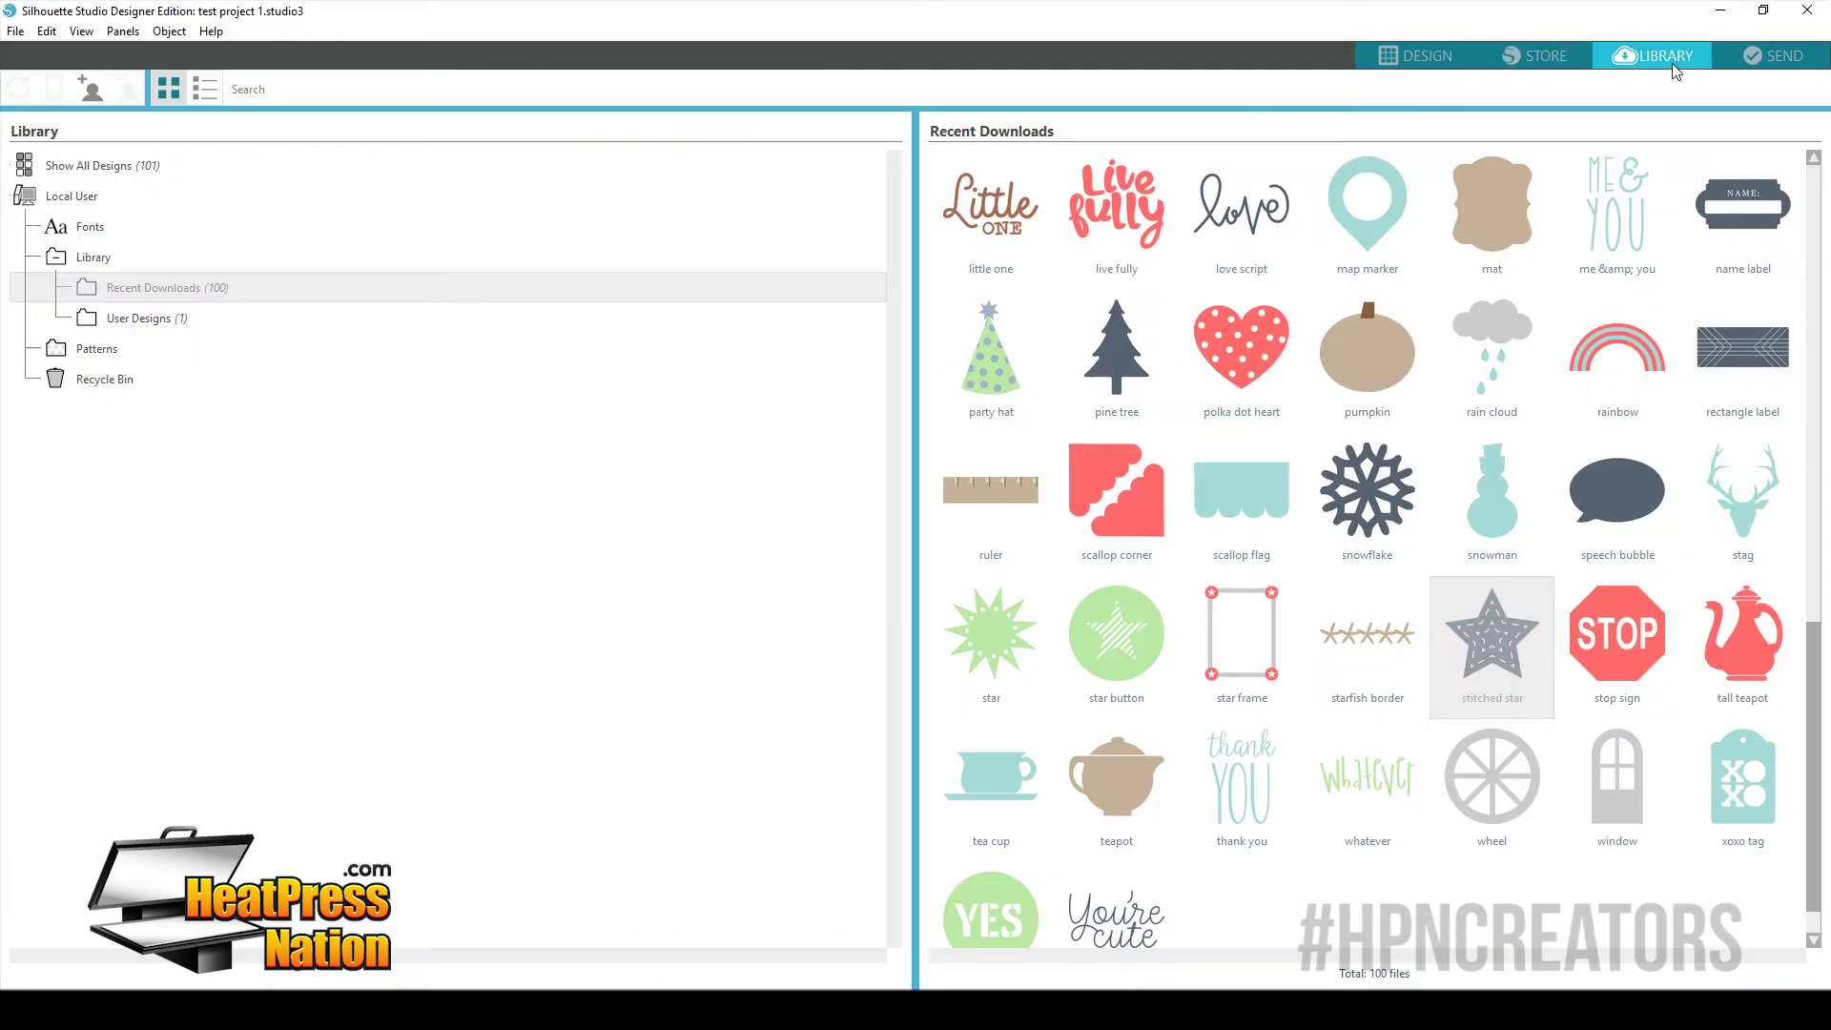
click(1769, 63)
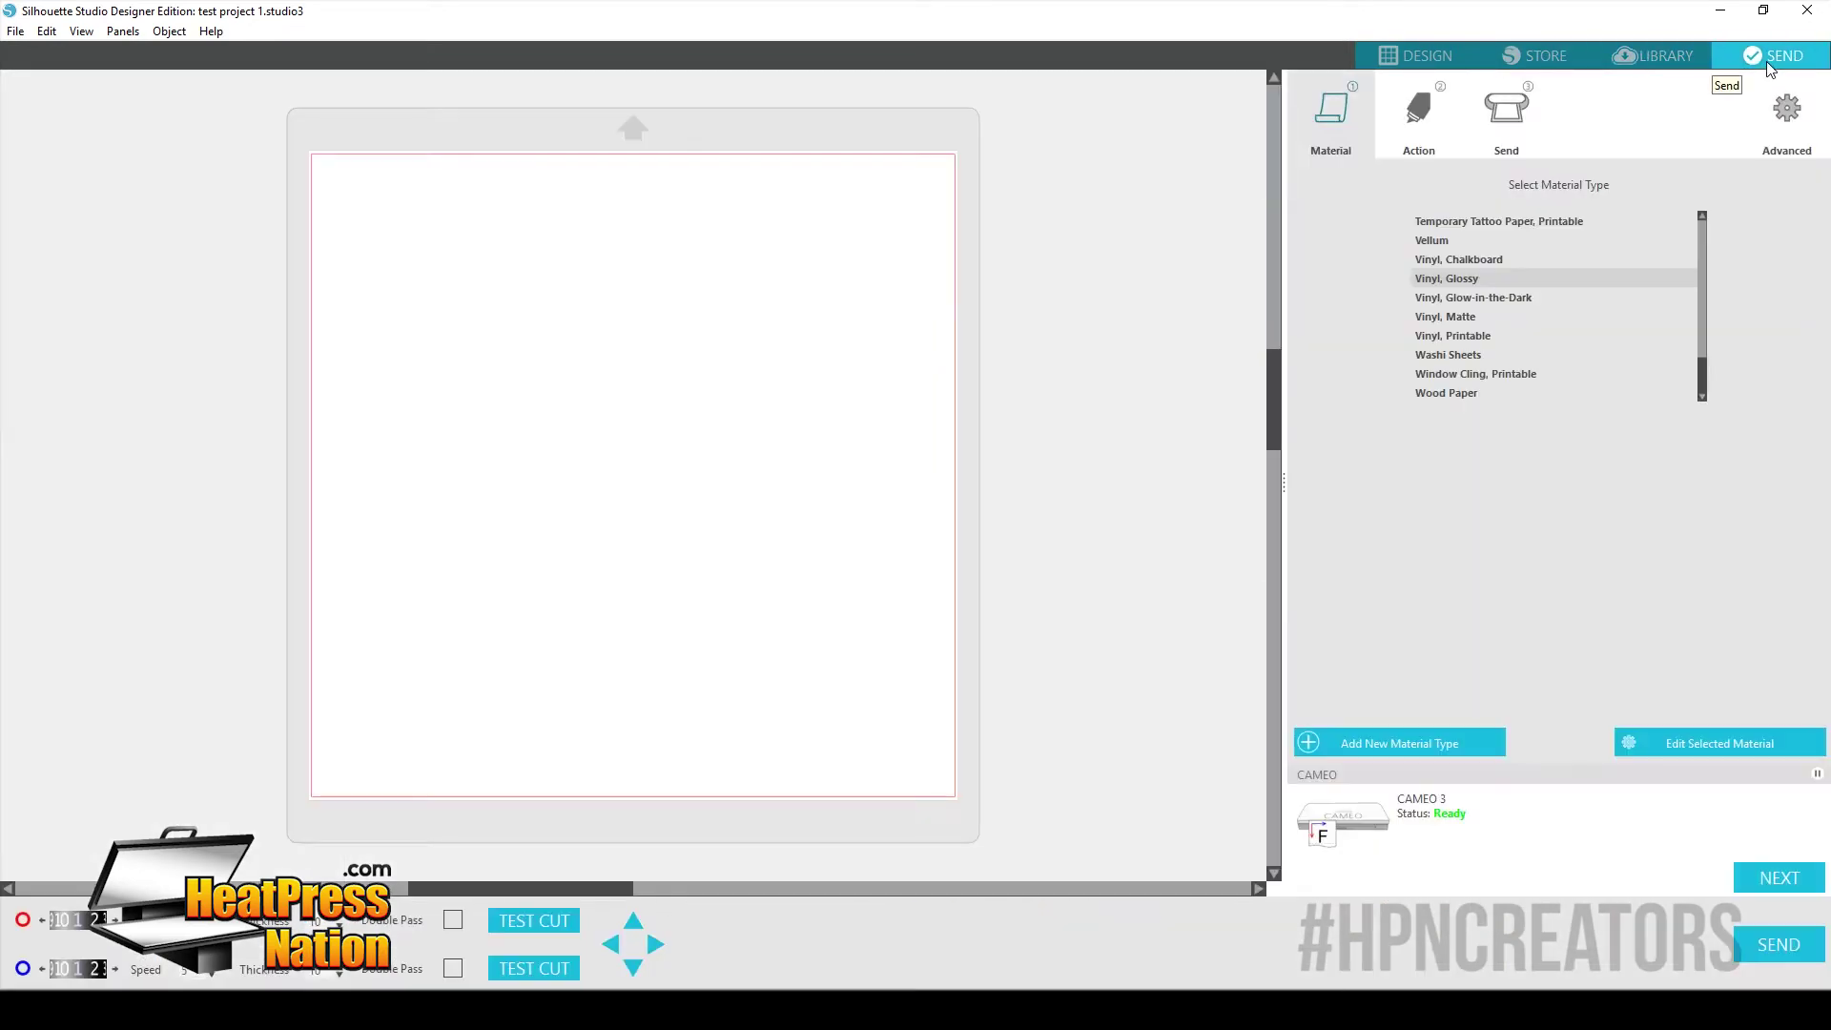
click(1428, 55)
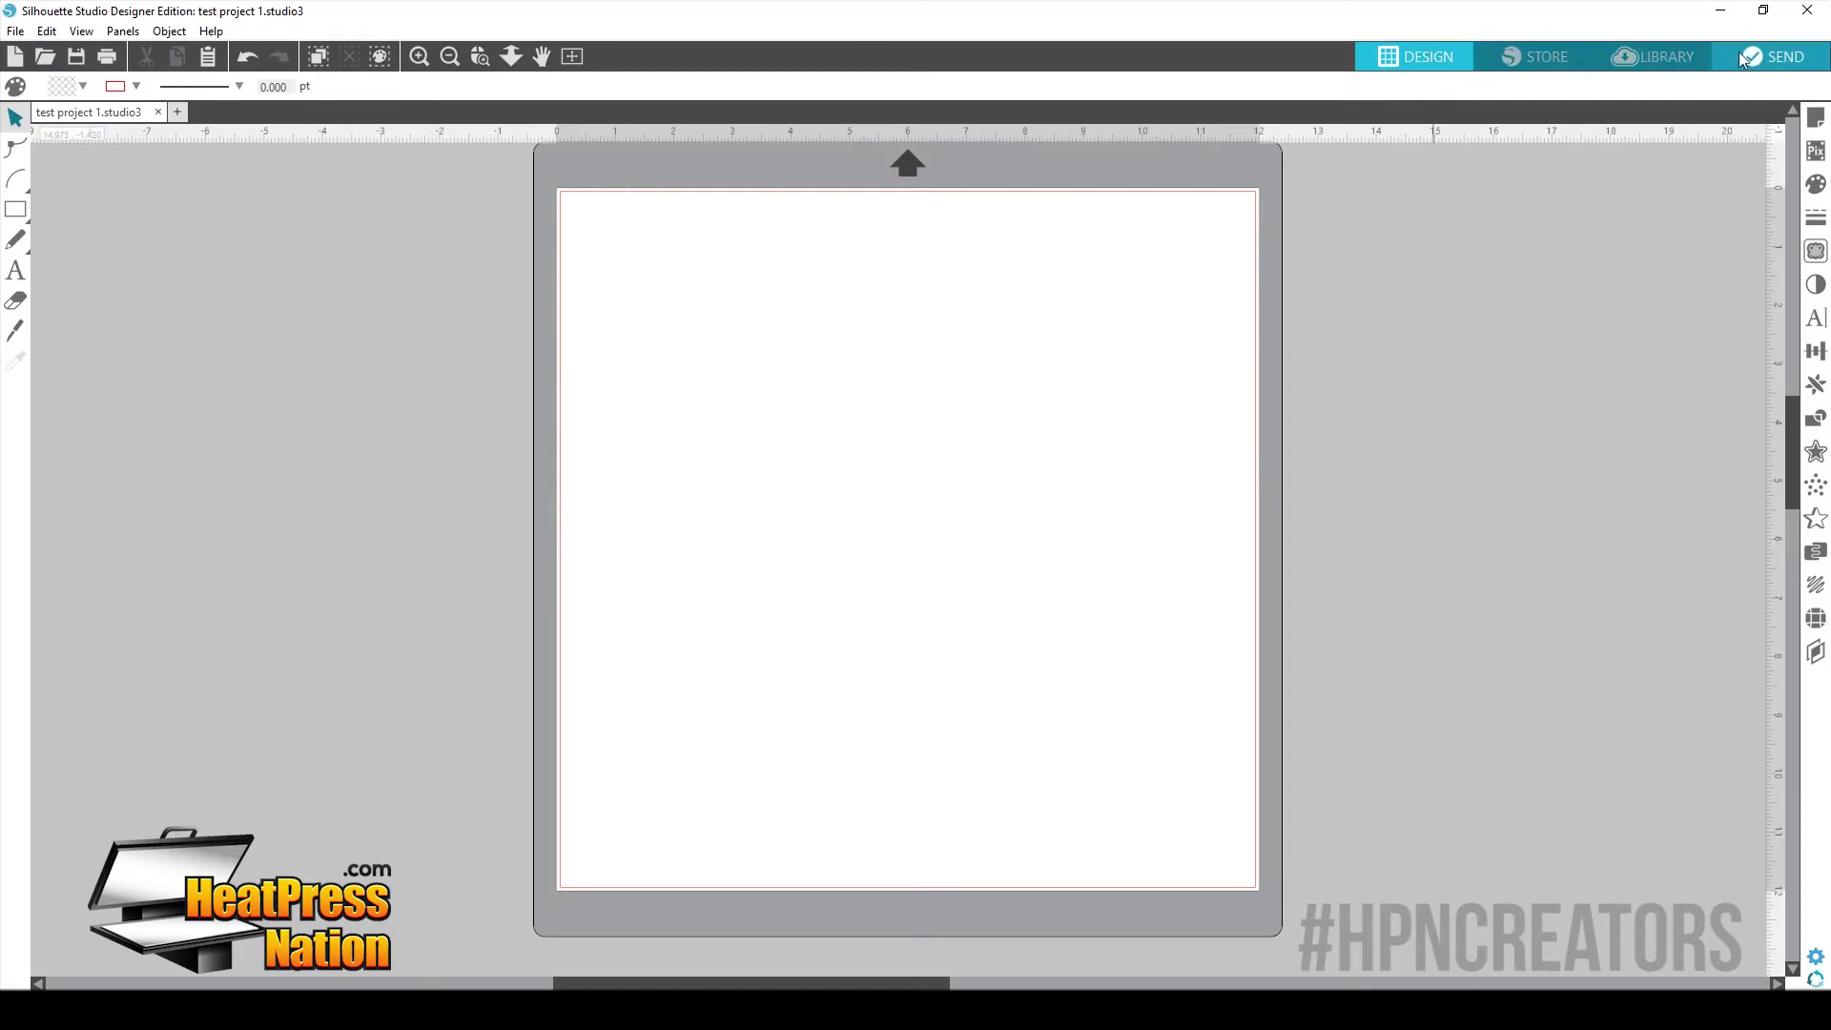
click(1550, 53)
click(1641, 54)
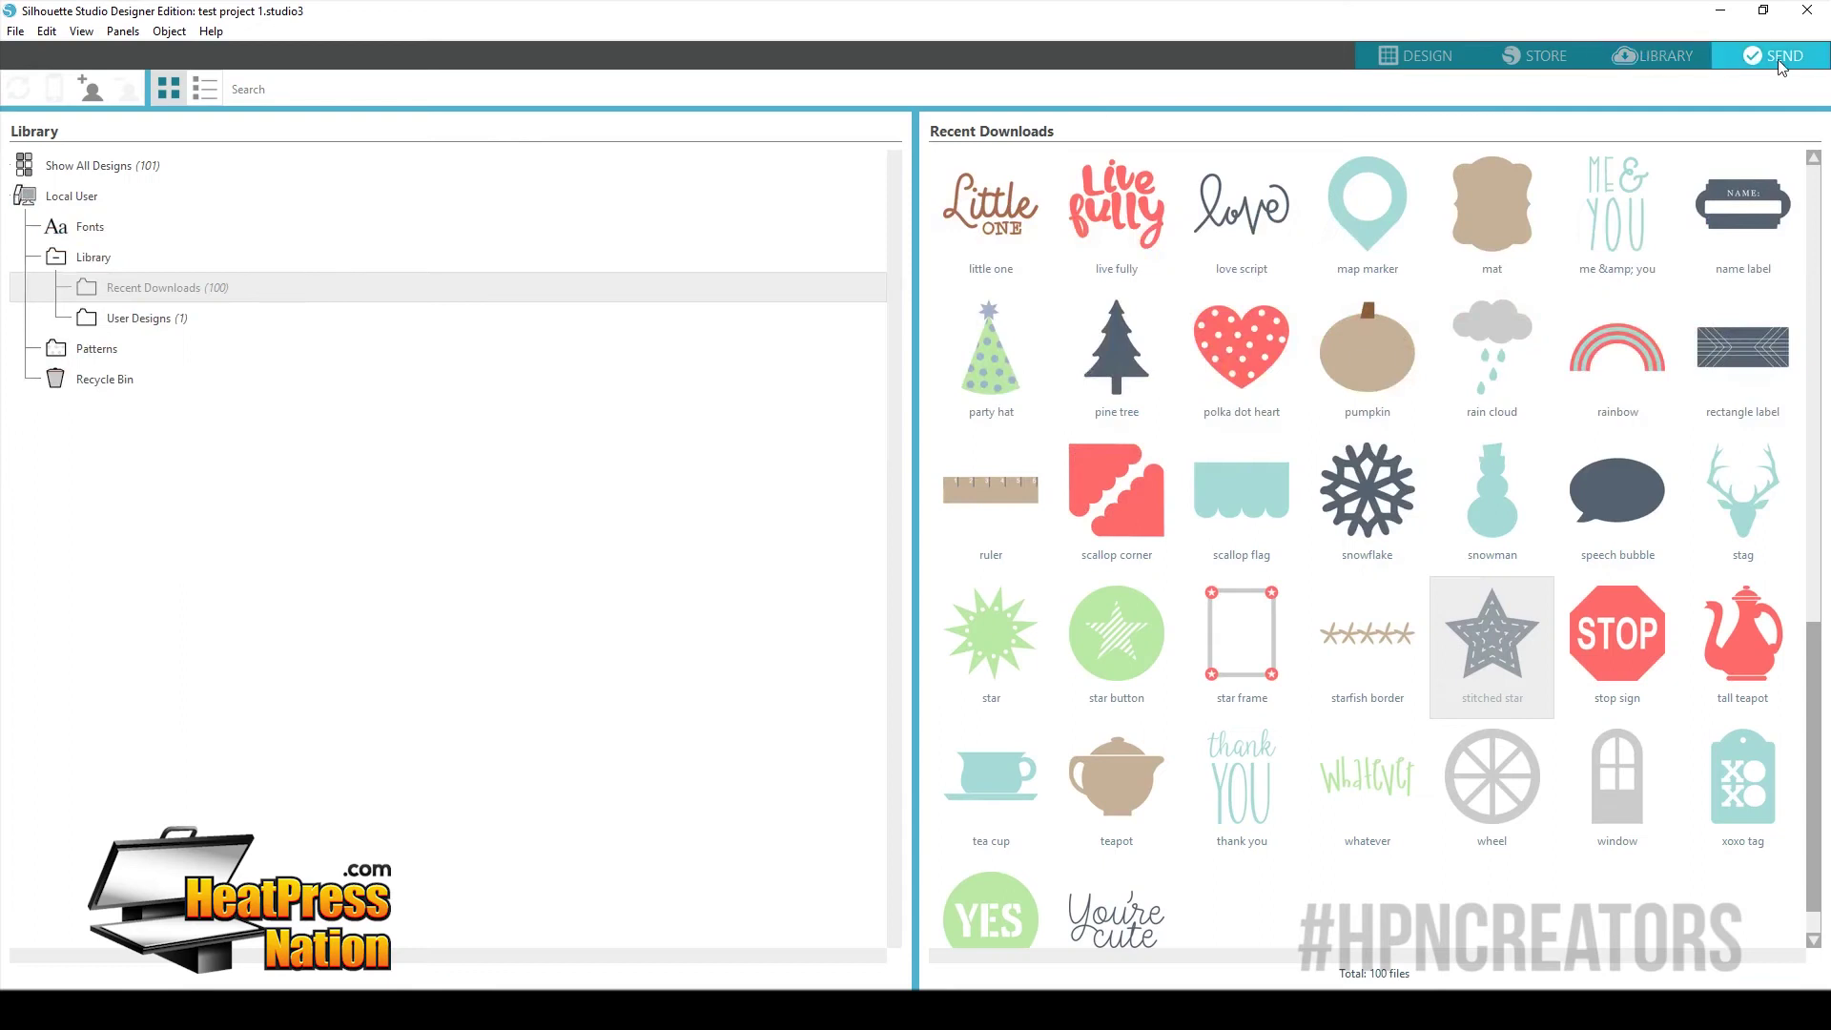
click(1775, 58)
click(1654, 55)
click(1540, 54)
click(1423, 57)
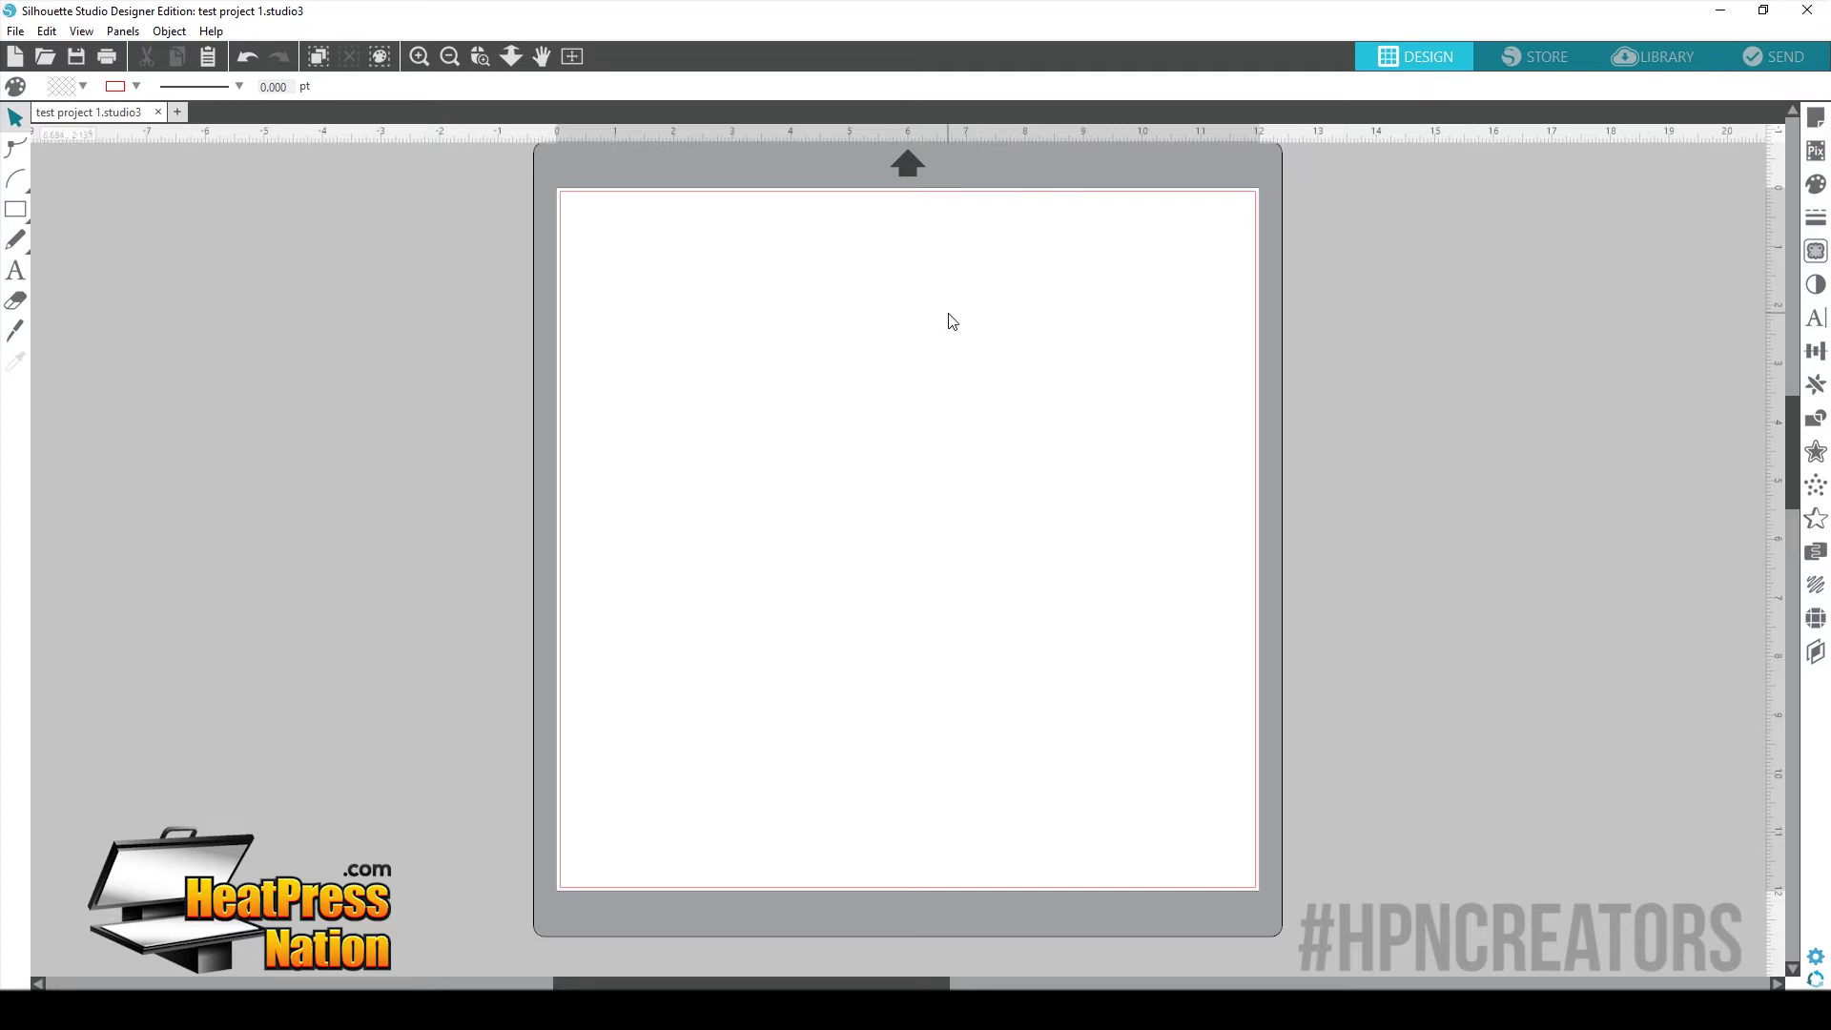
- Pick Cardstock, Glitter as the material in the Send settings
click(1785, 59)
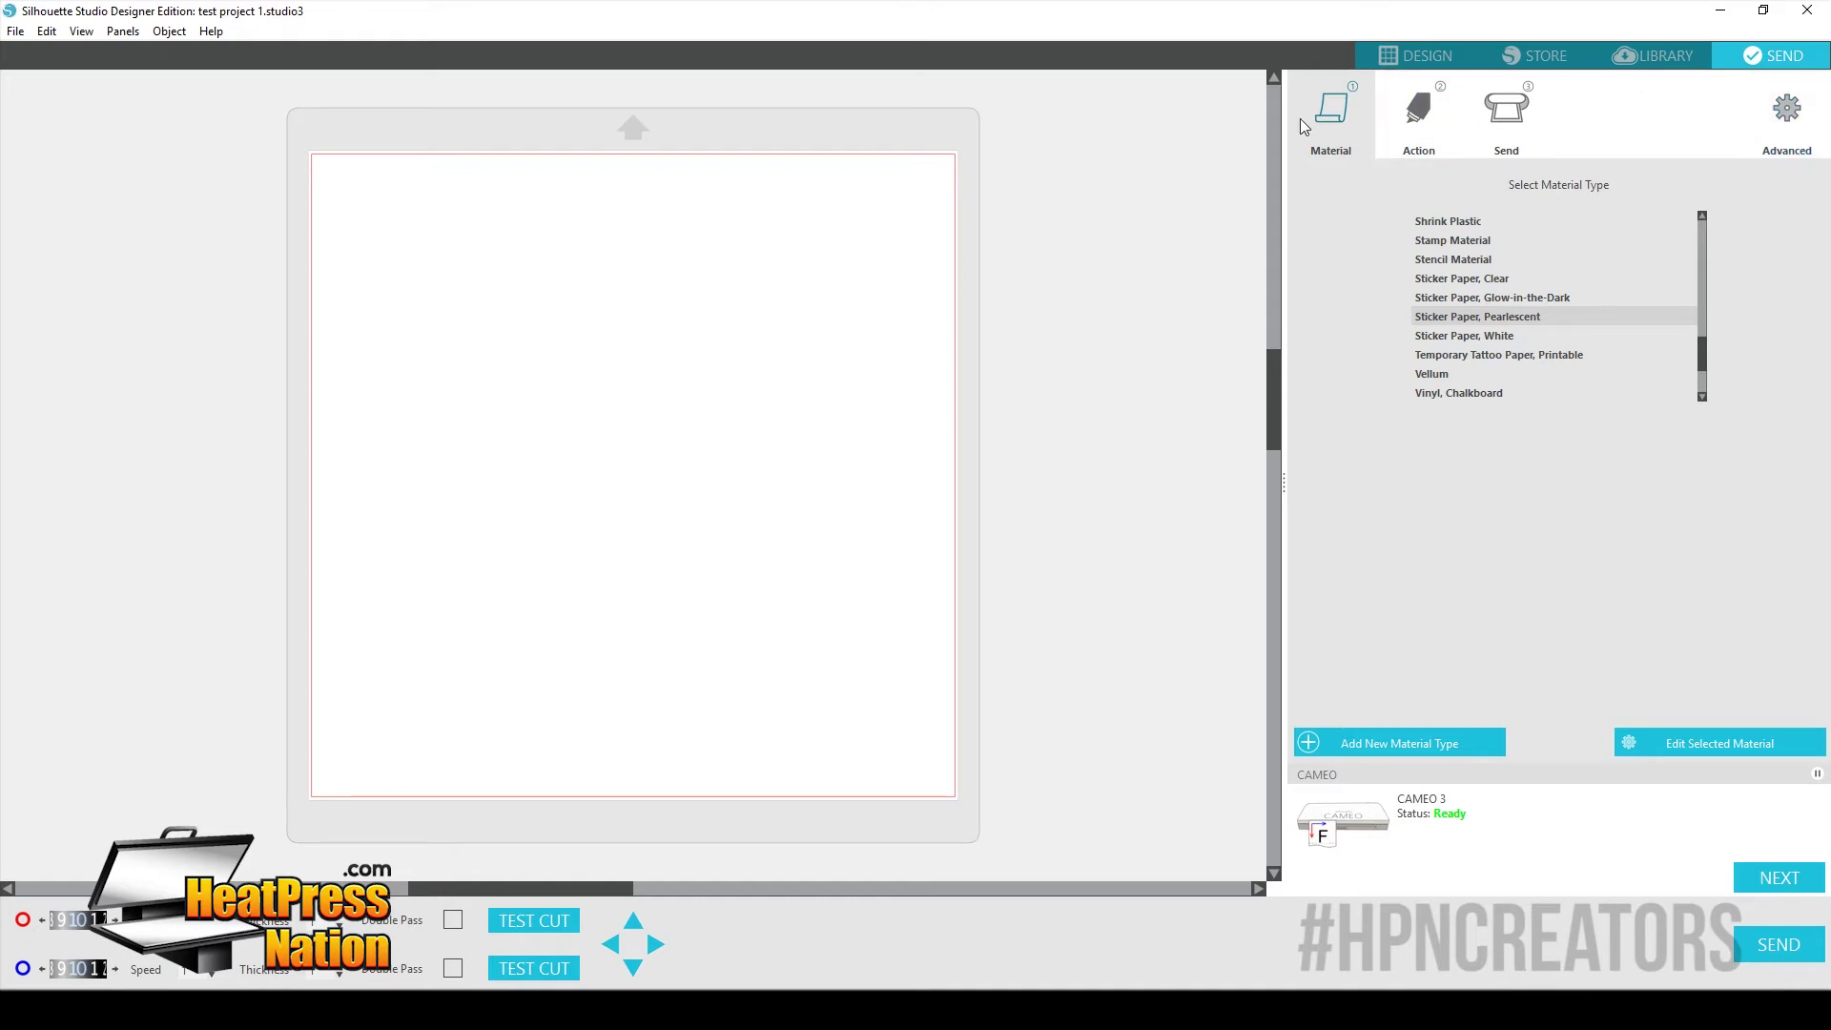
scroll(1485, 283, down, 3)
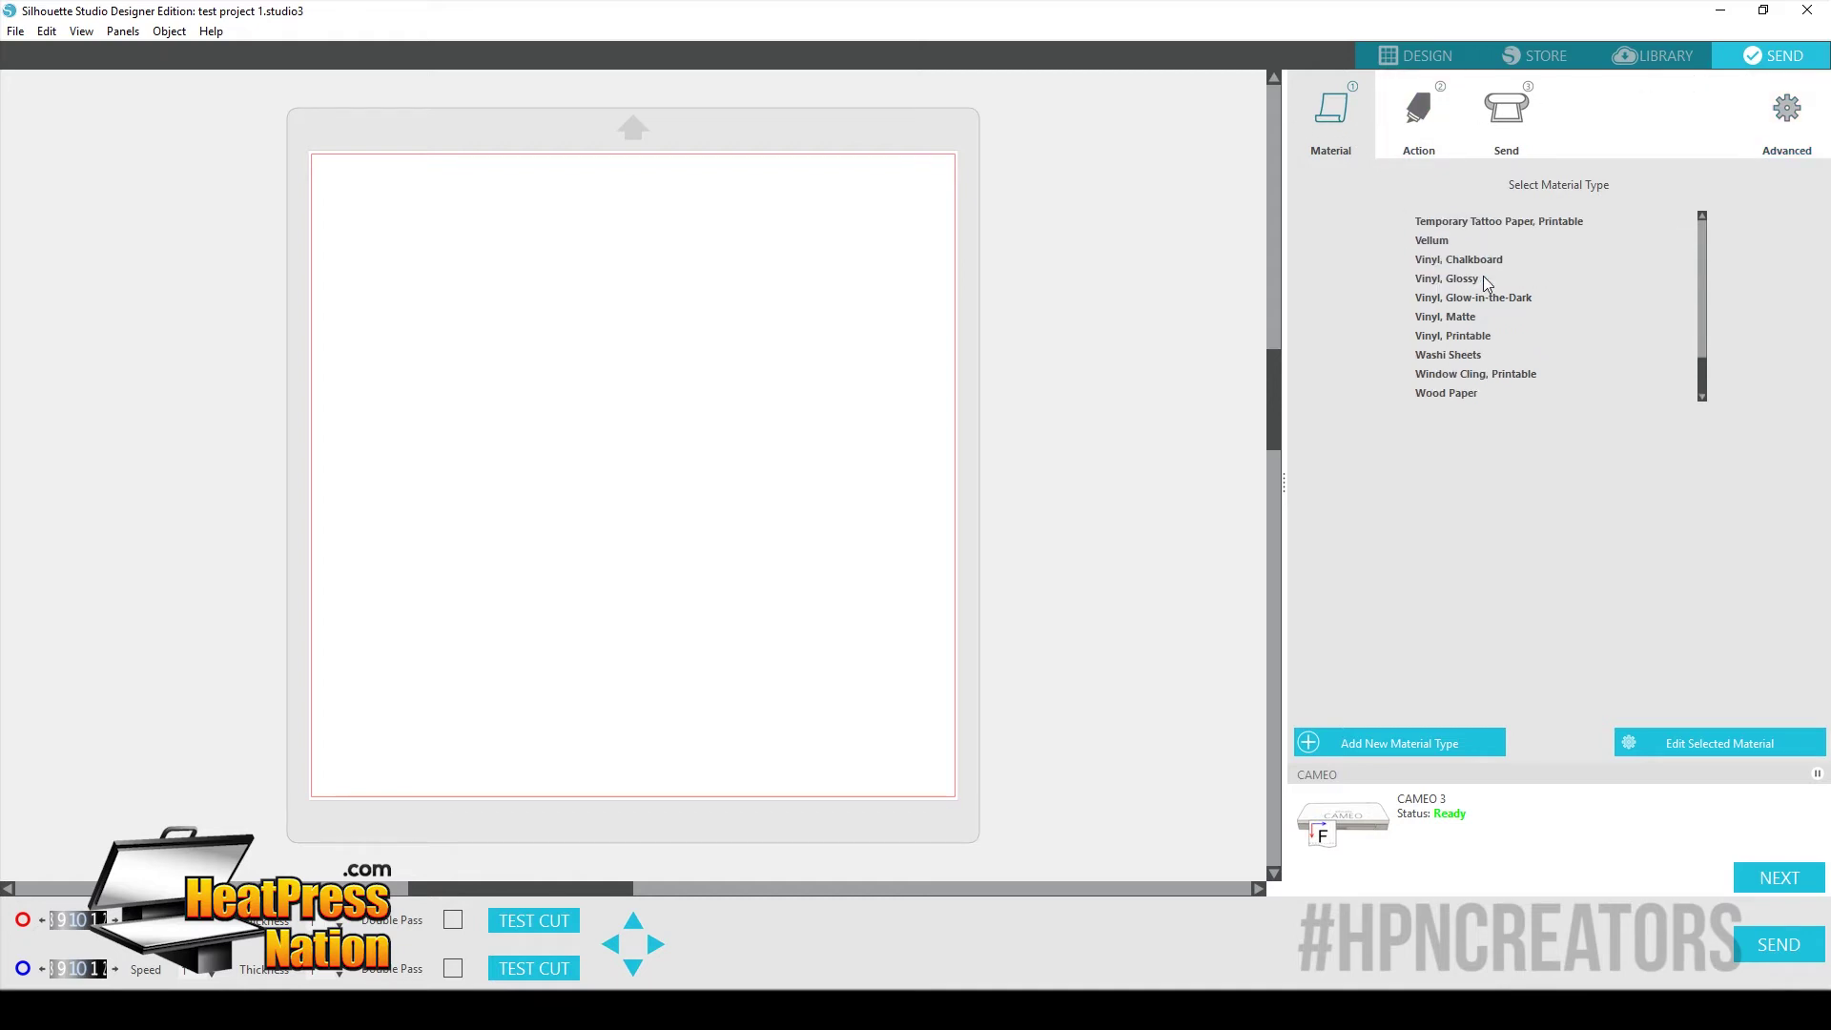
scroll(1486, 283, up, 10)
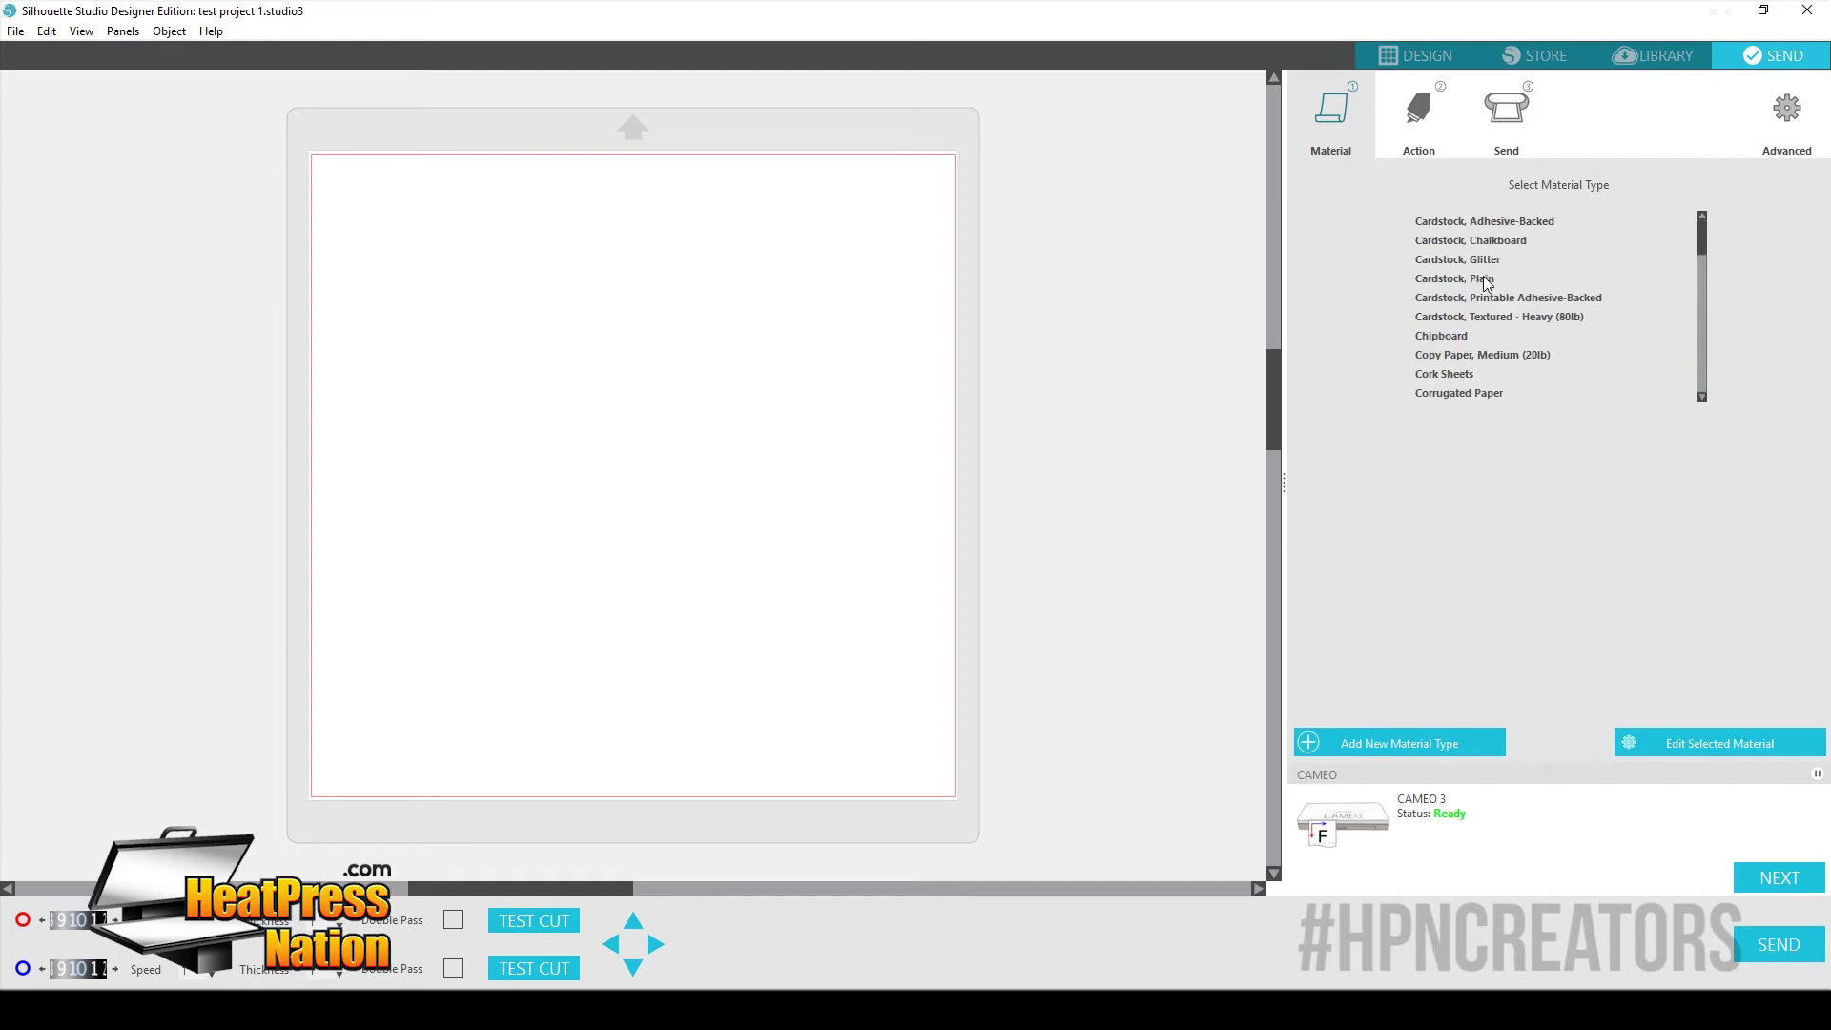
scroll(1486, 283, down, 10)
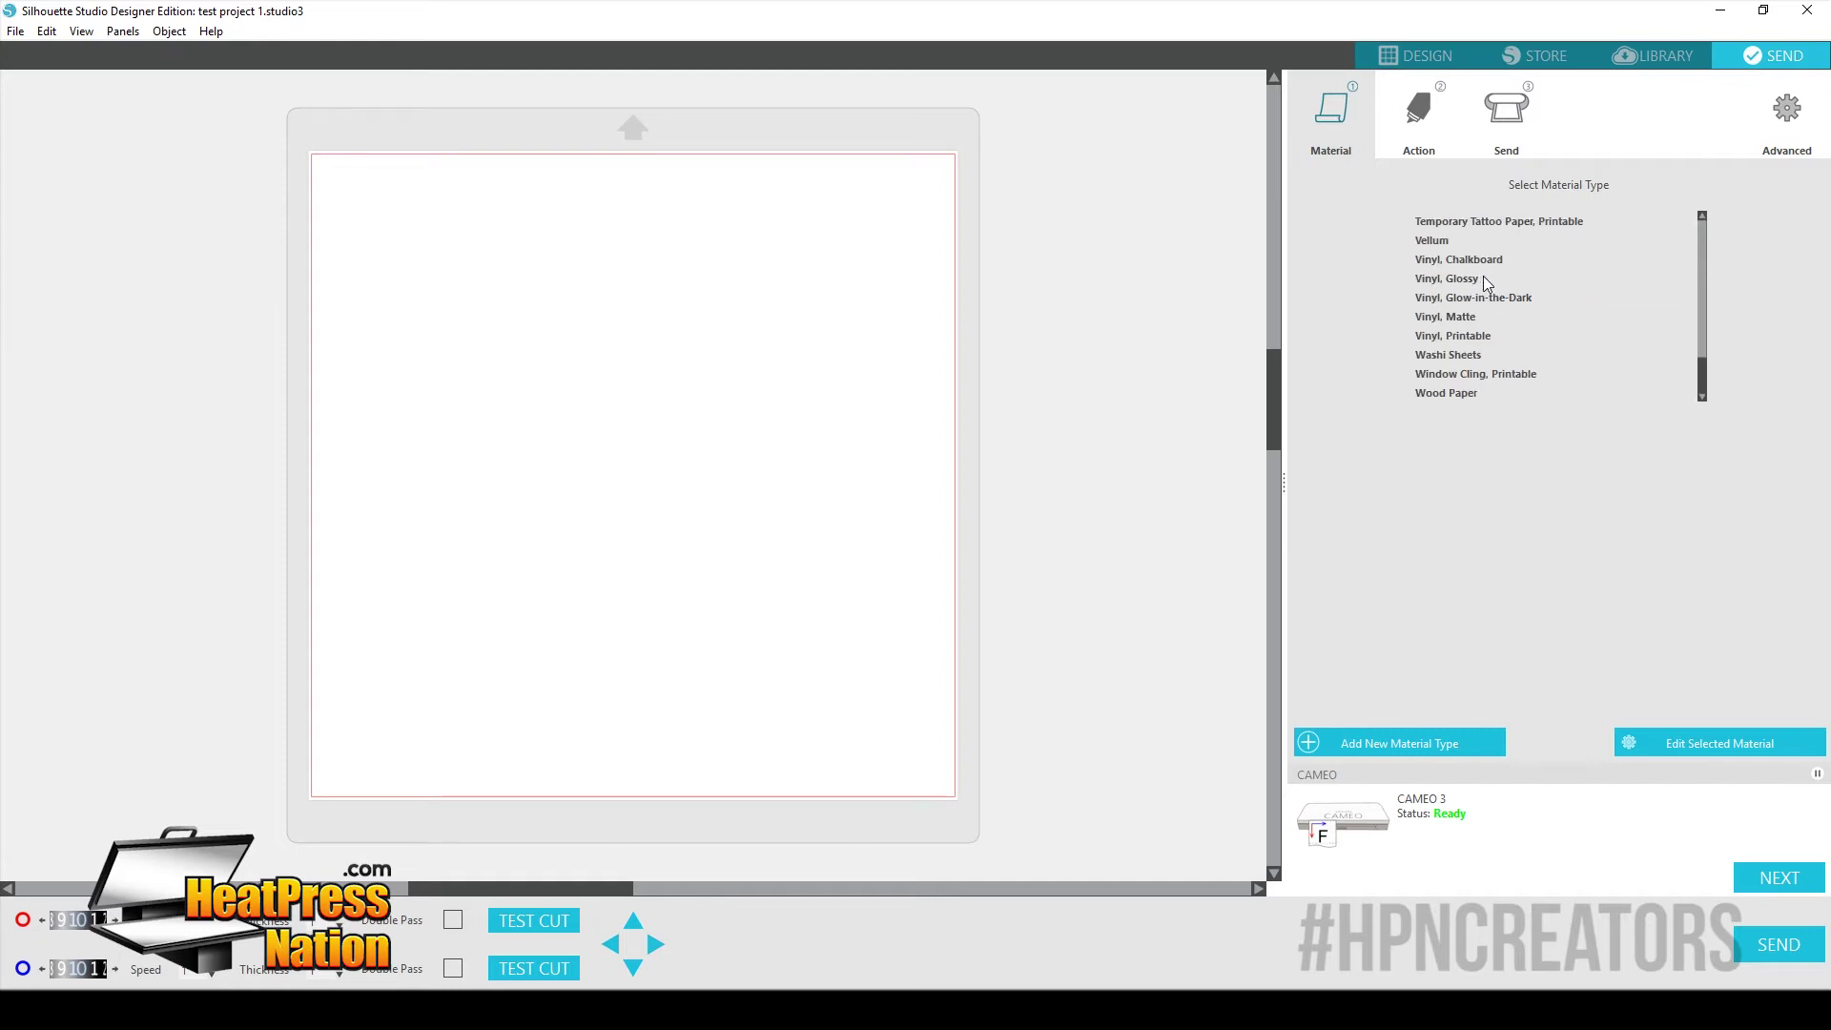
scroll(1485, 283, up, 10)
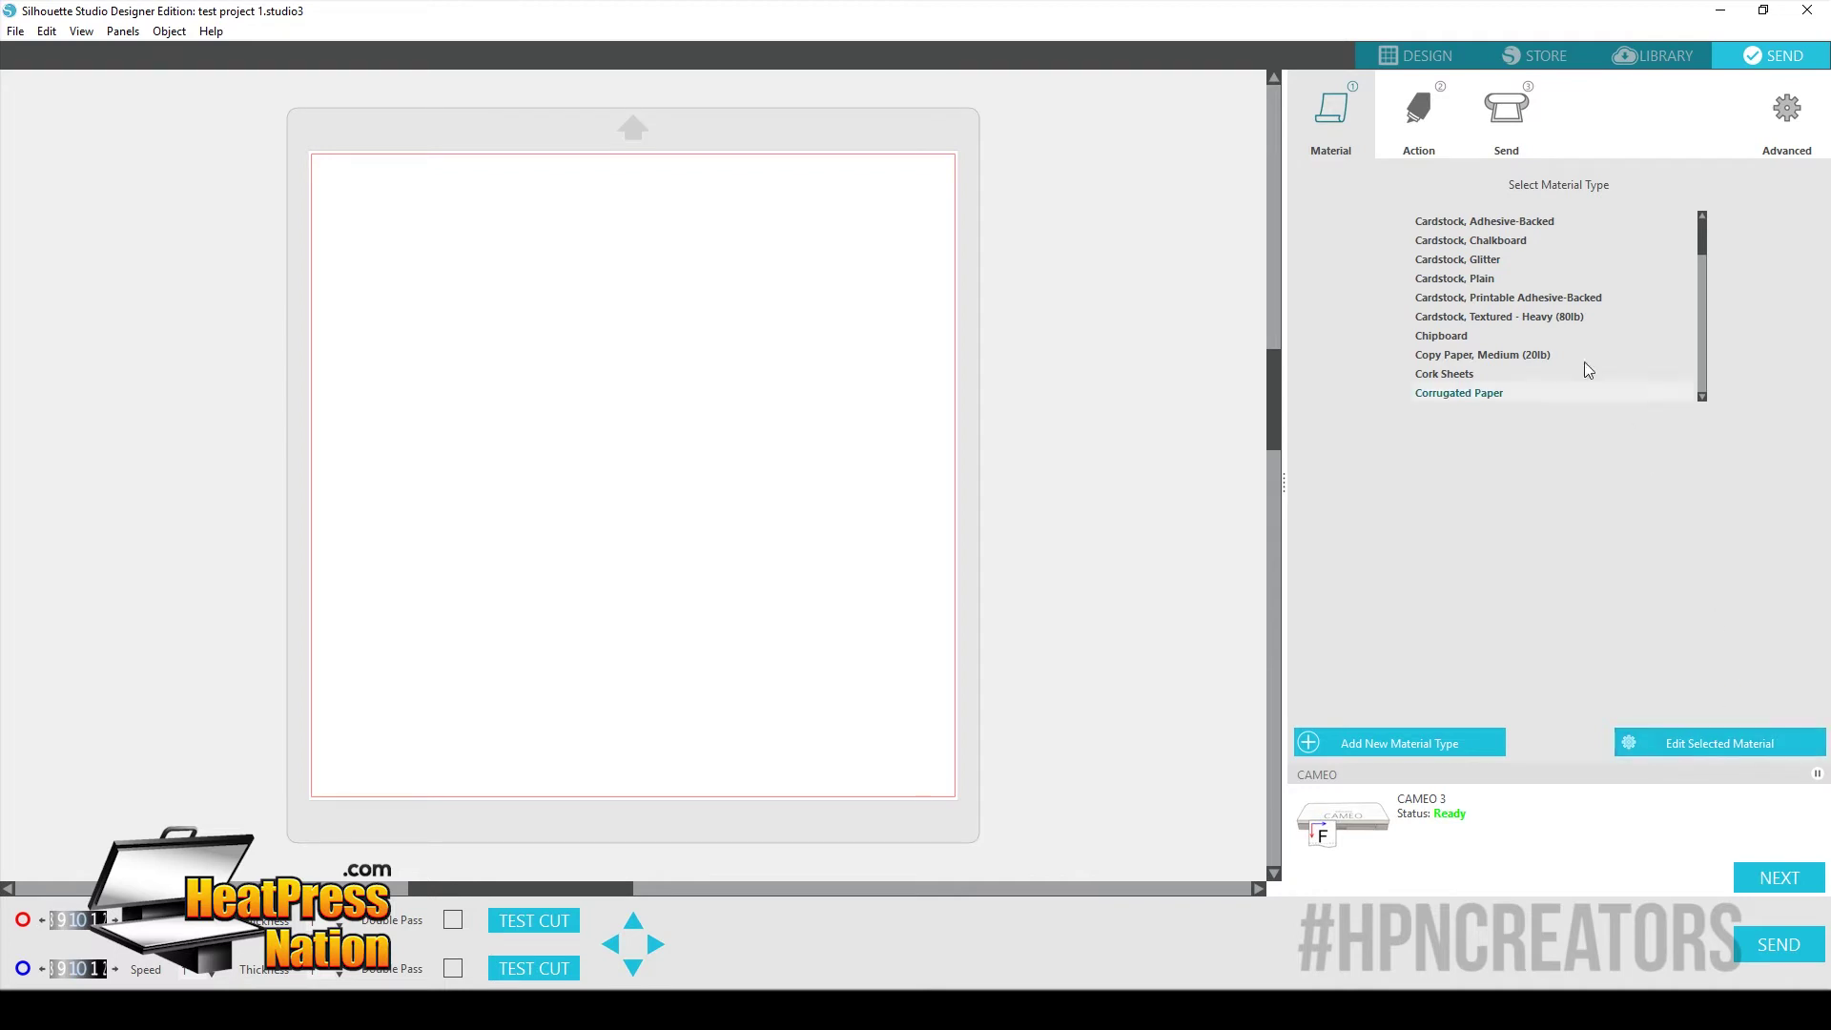
click(1487, 261)
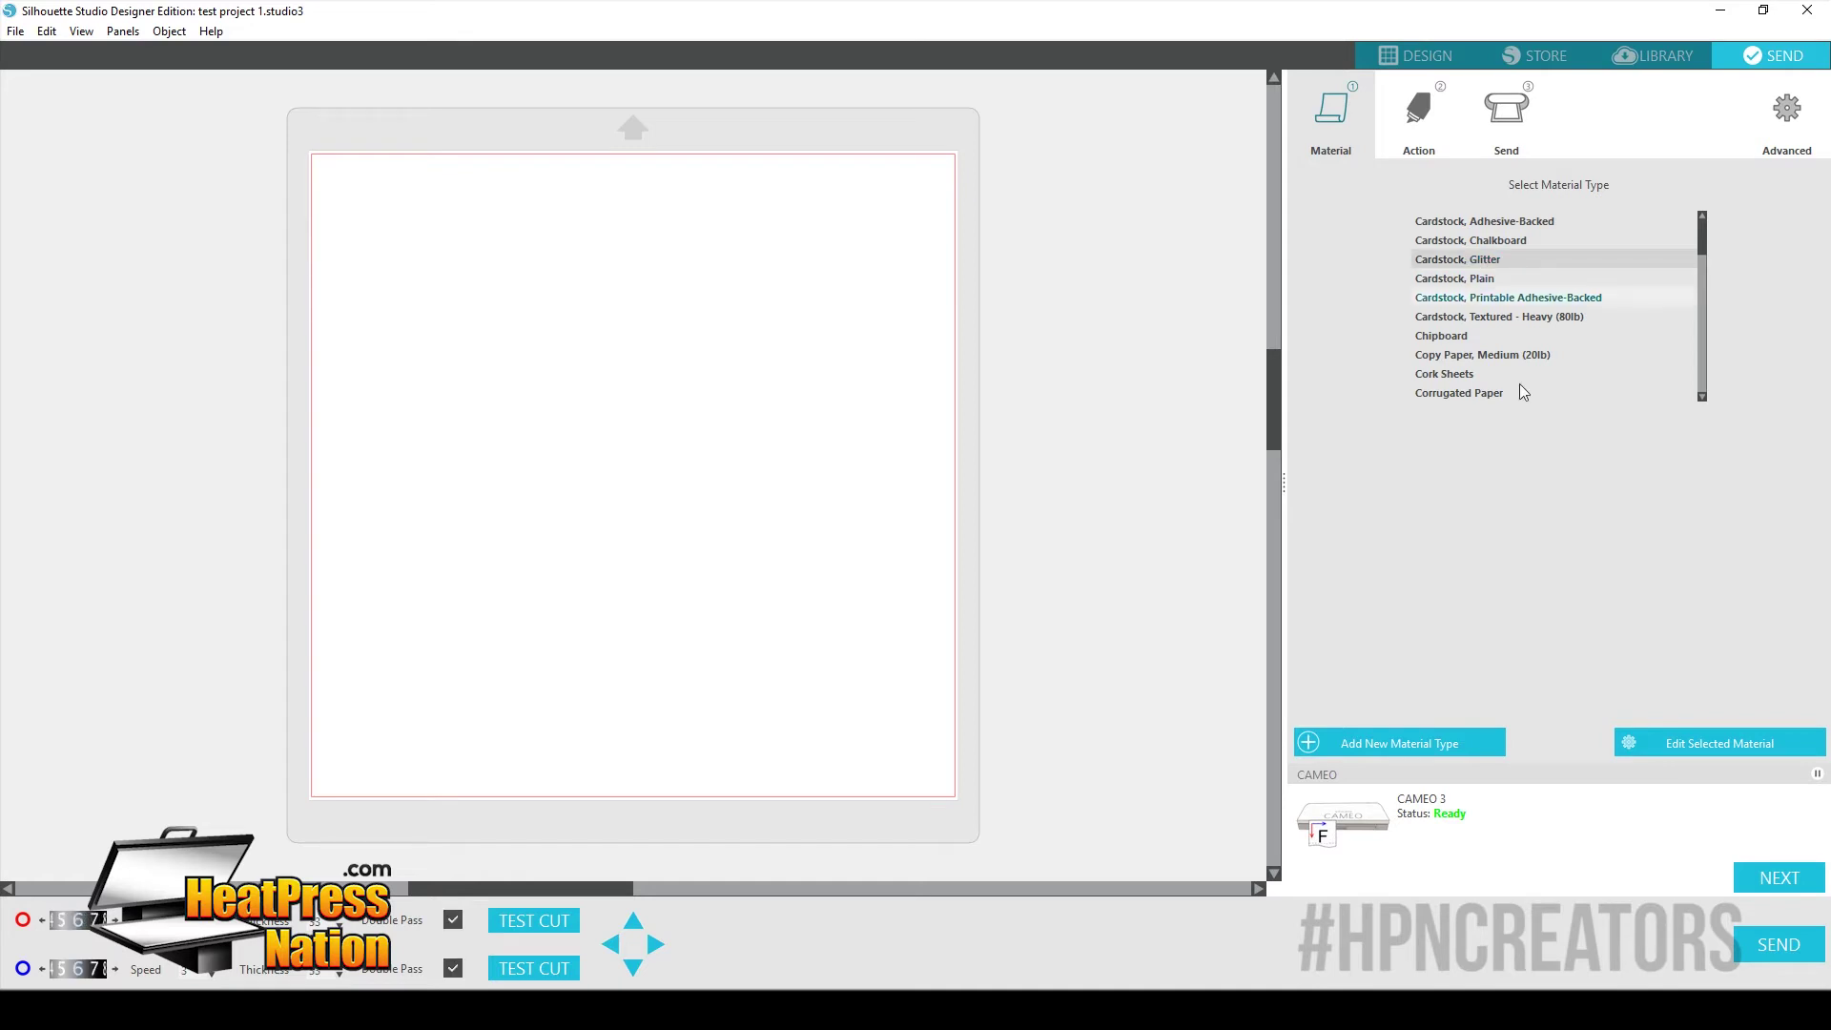
click(1802, 890)
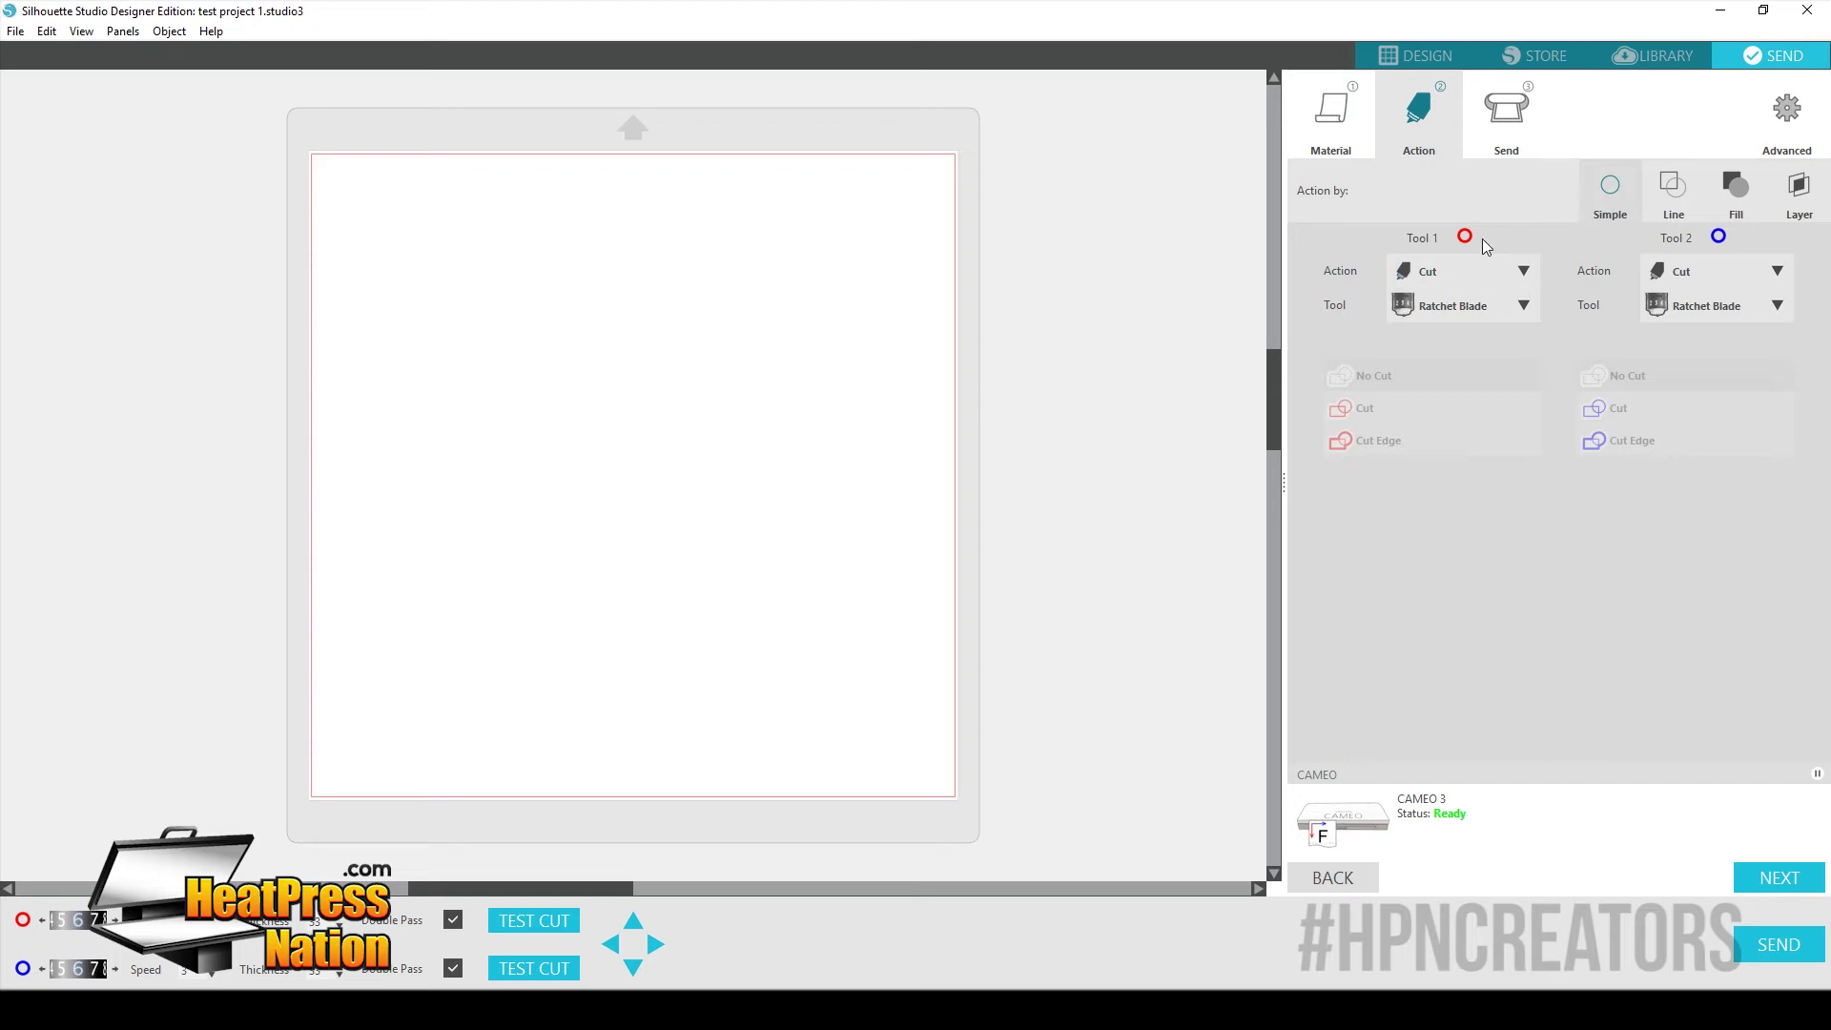
- Try AutoBlade for Tool 1, then set it back to Ratchet Blade
click(1521, 303)
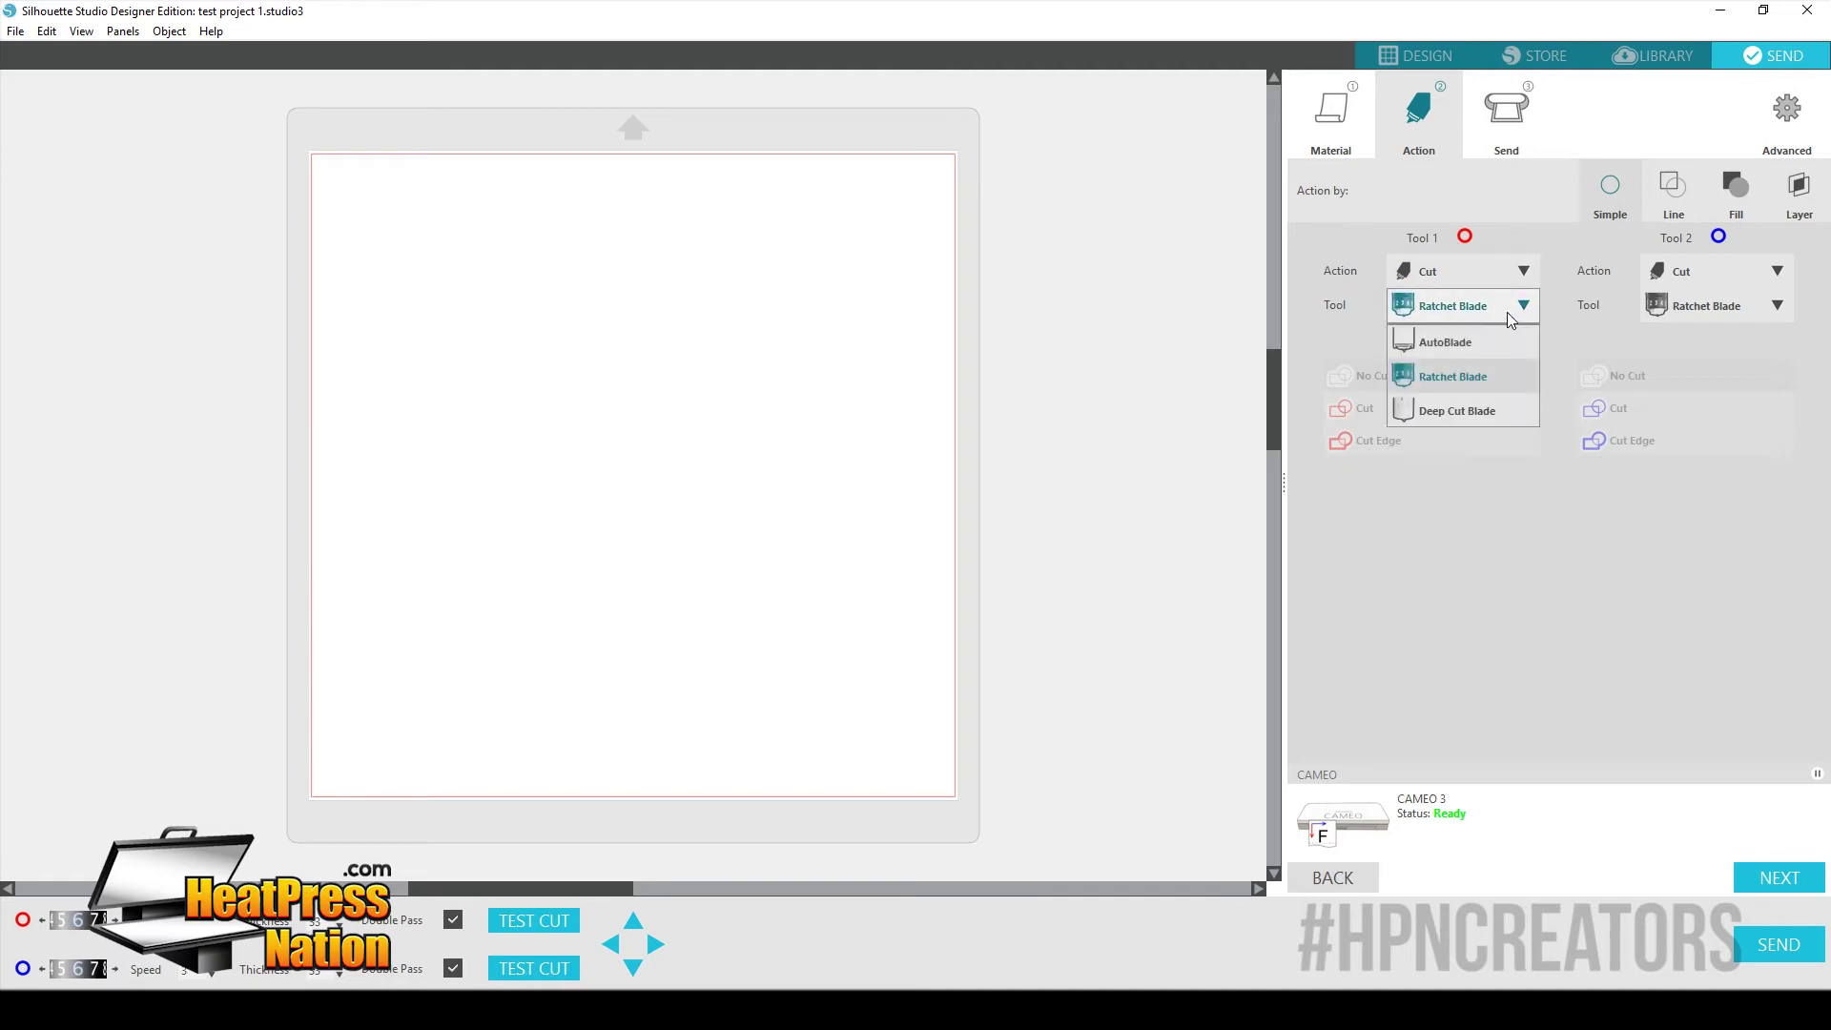
click(1461, 340)
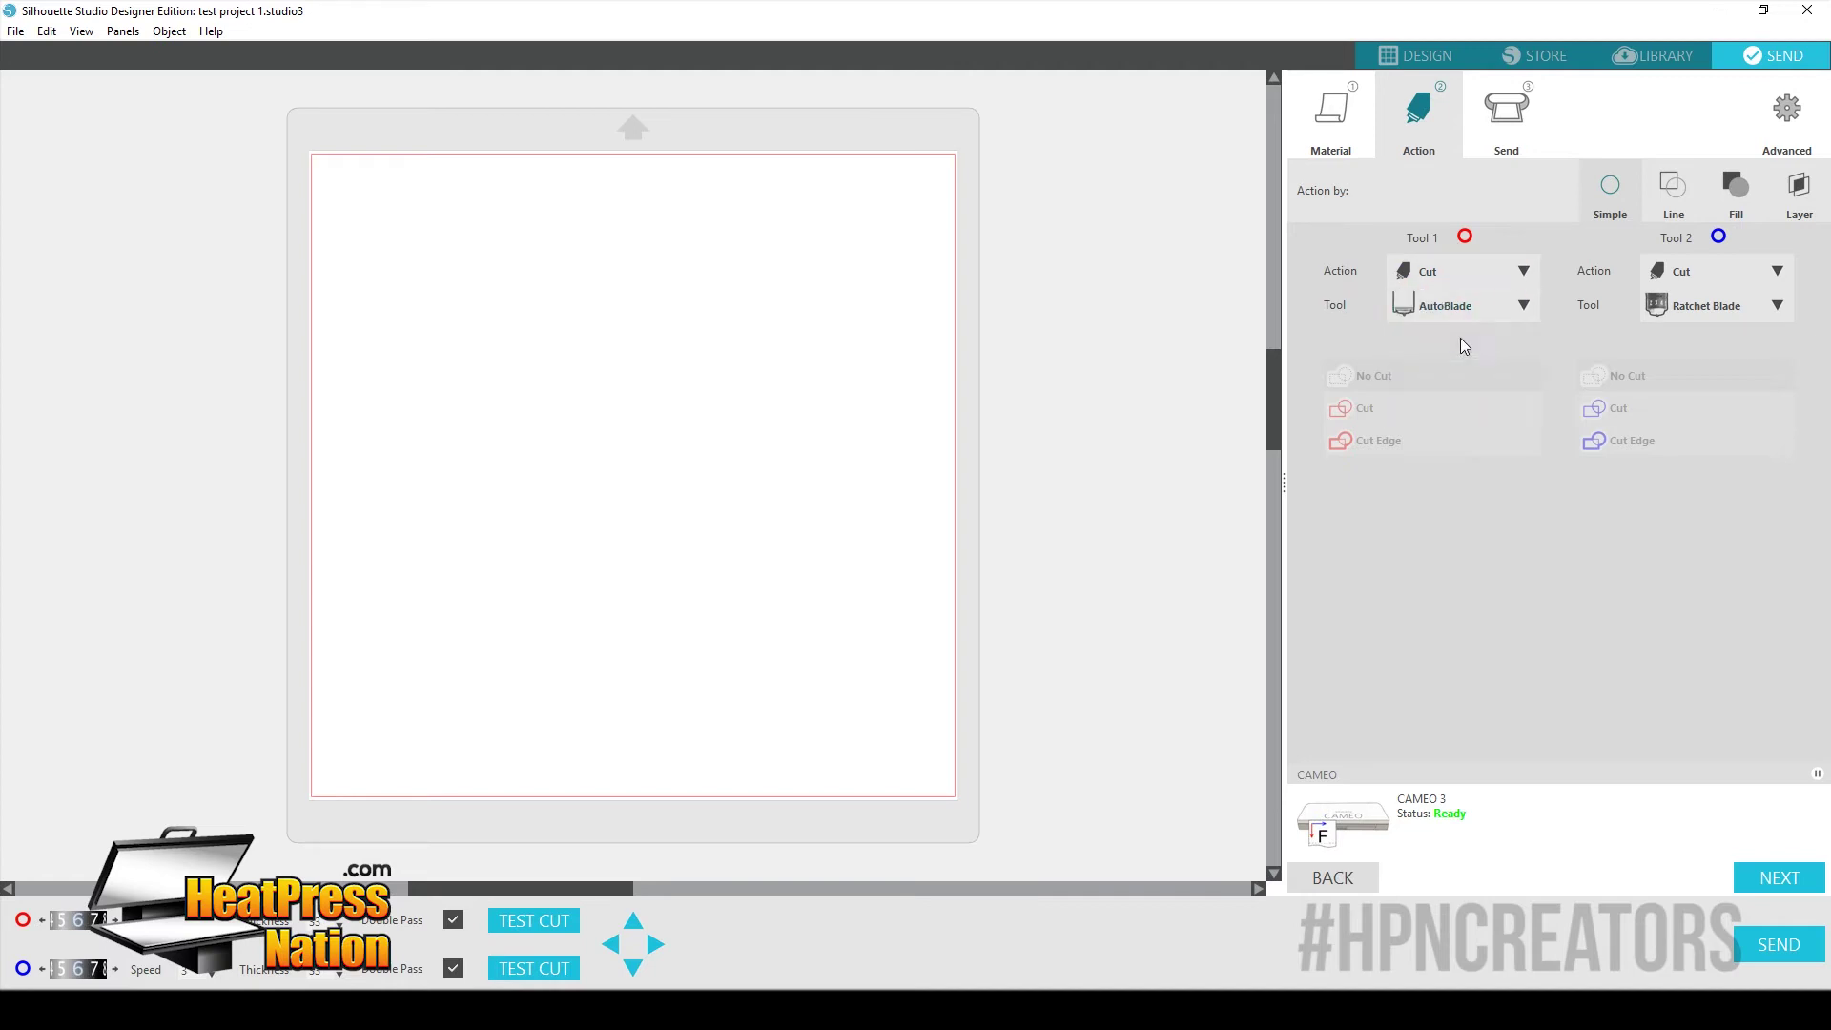
click(1479, 305)
click(1467, 371)
click(1520, 112)
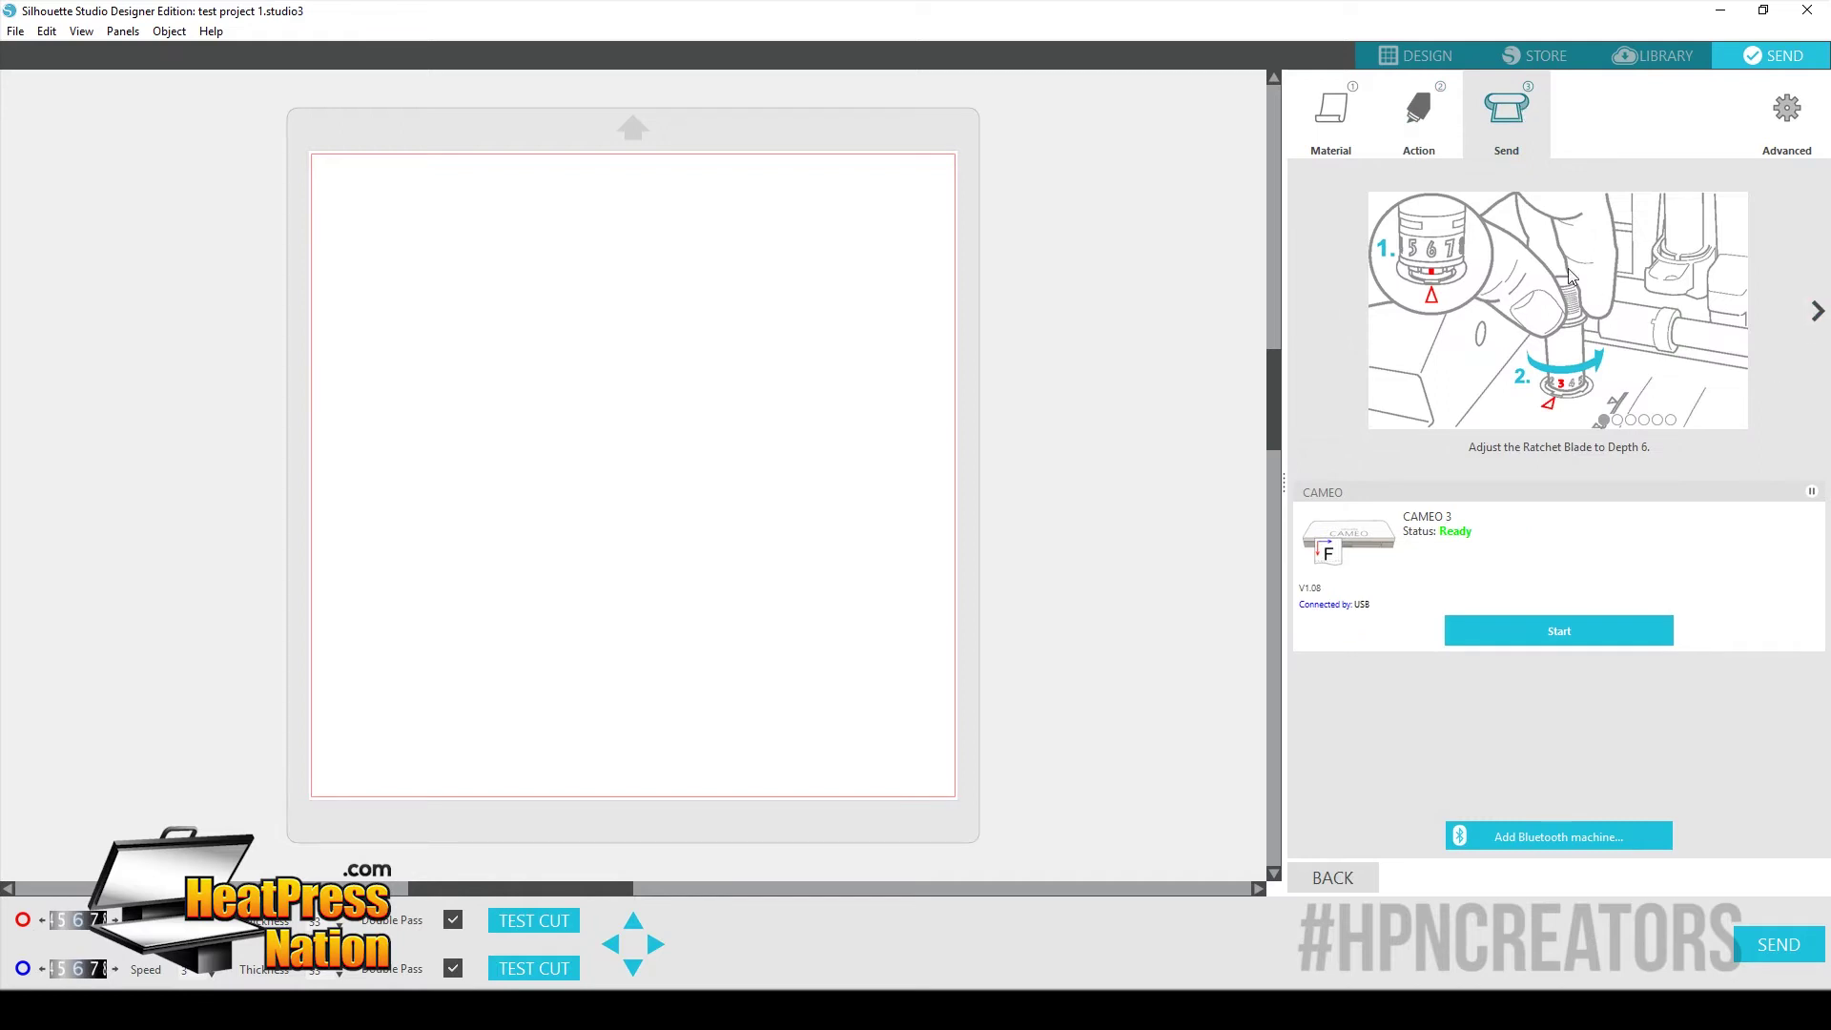
- Page through the cutter preparation slides to the last instruction
click(1817, 312)
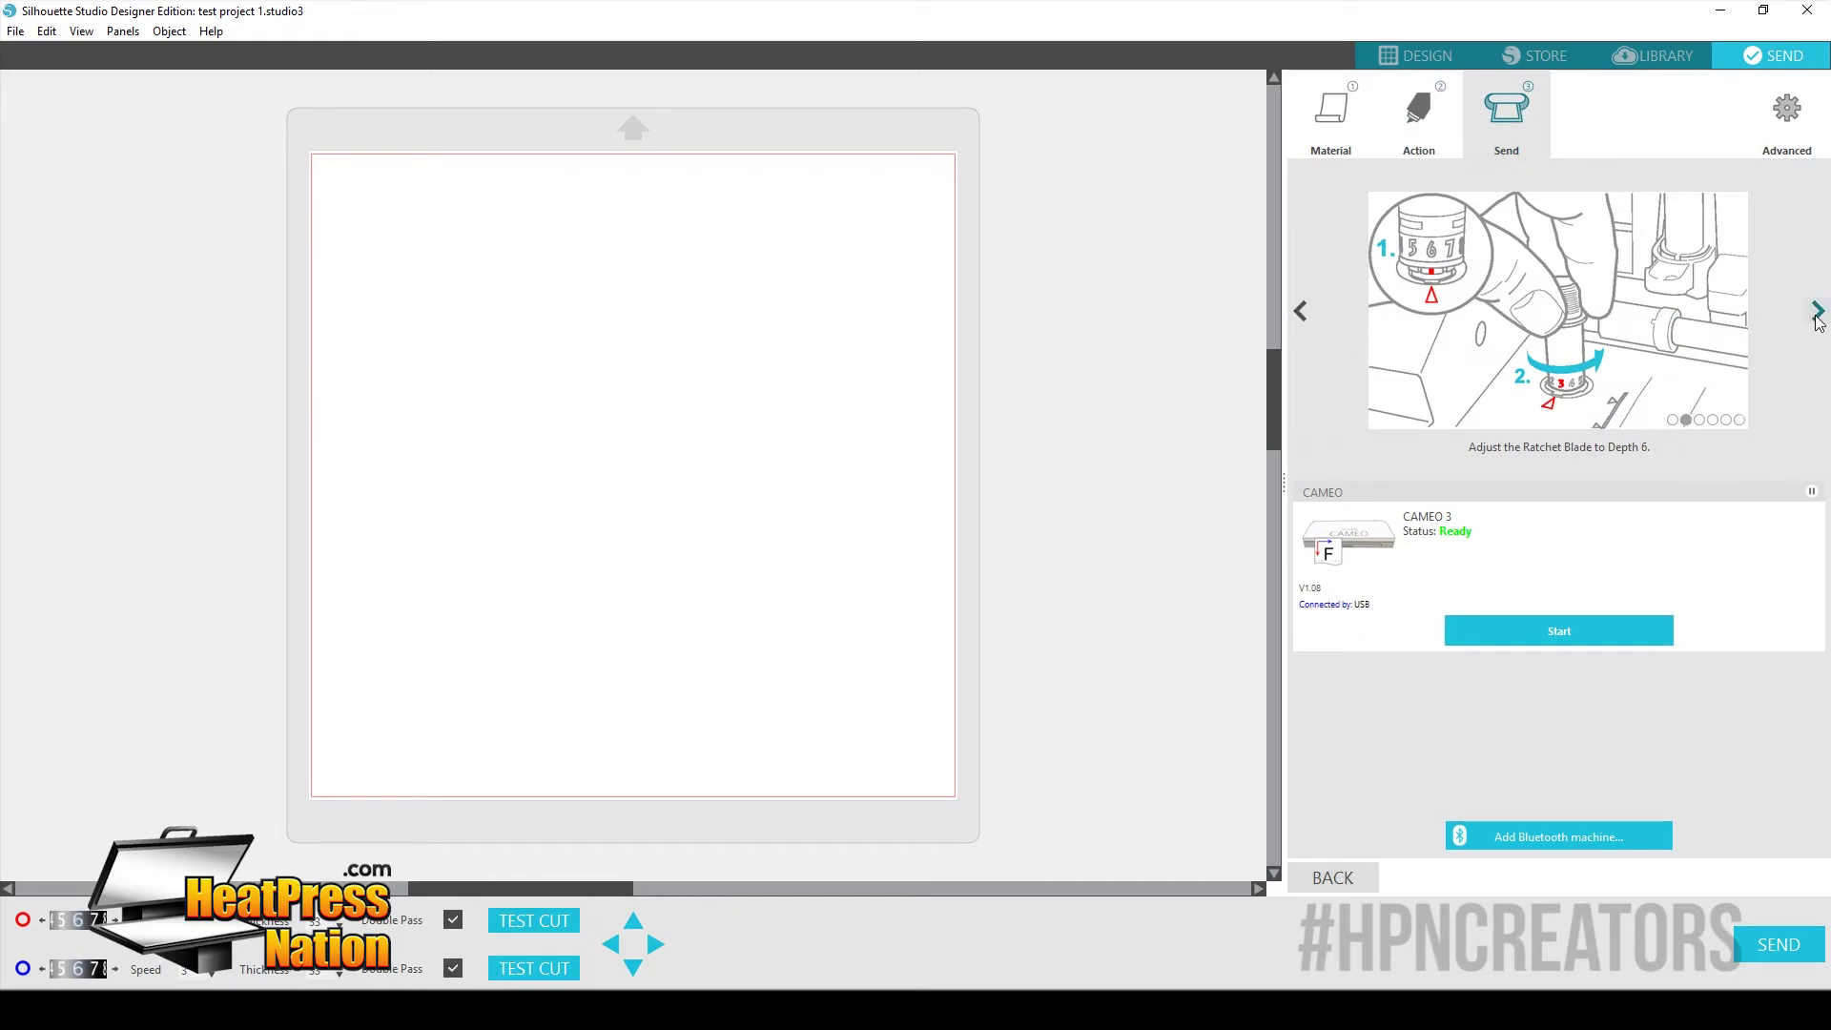
click(1817, 312)
click(1817, 312)
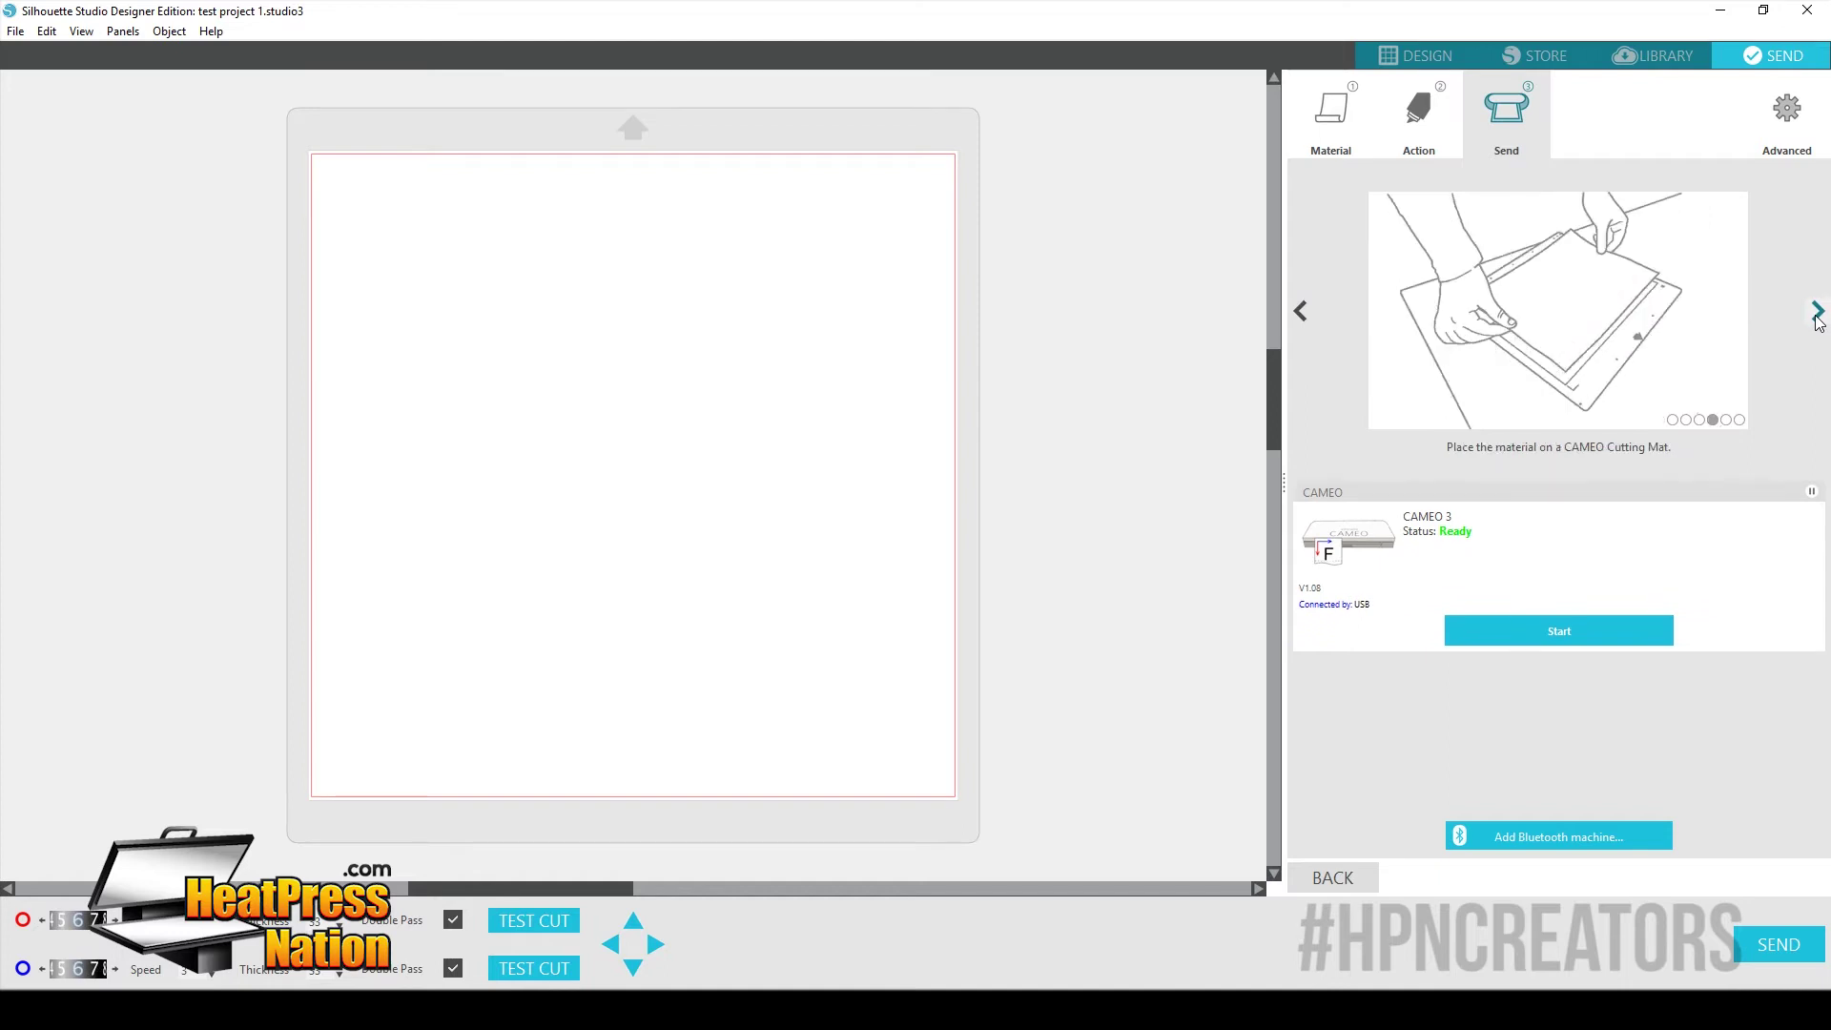
click(1817, 315)
click(1816, 315)
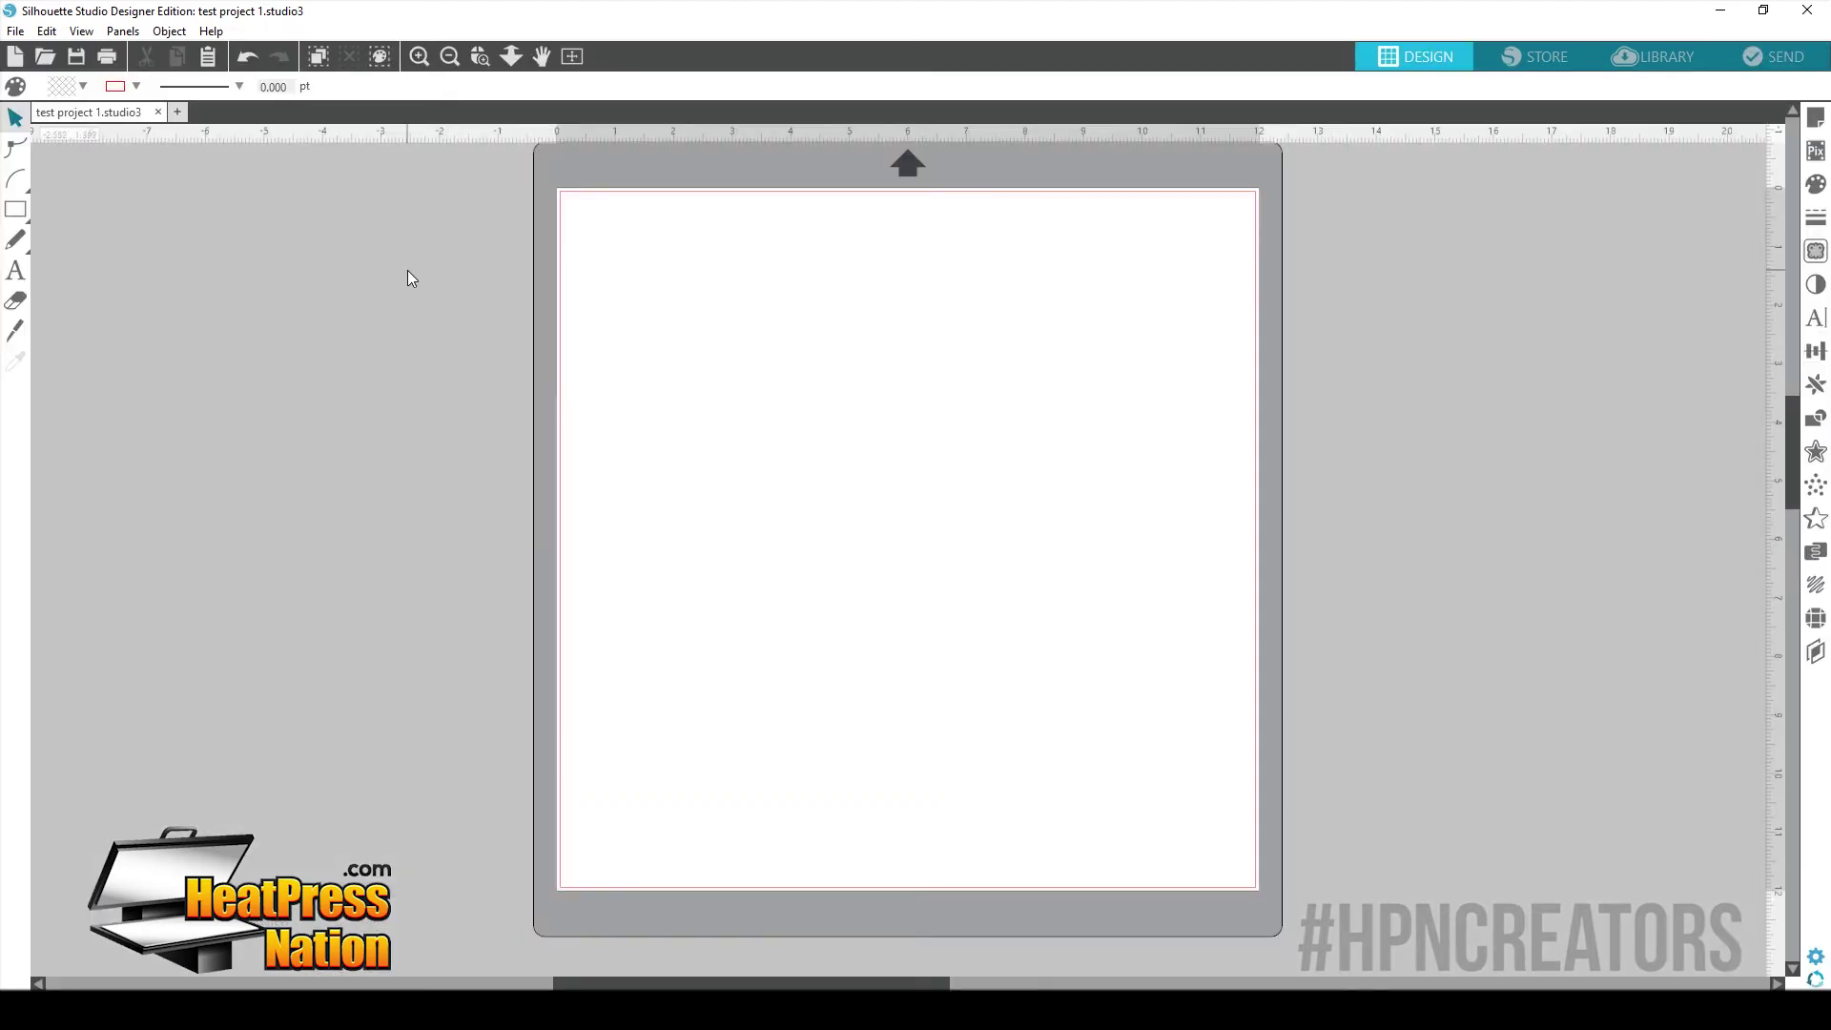
- Move the Trace panel to the left edge and dock Image Effects beneath it
click(1818, 288)
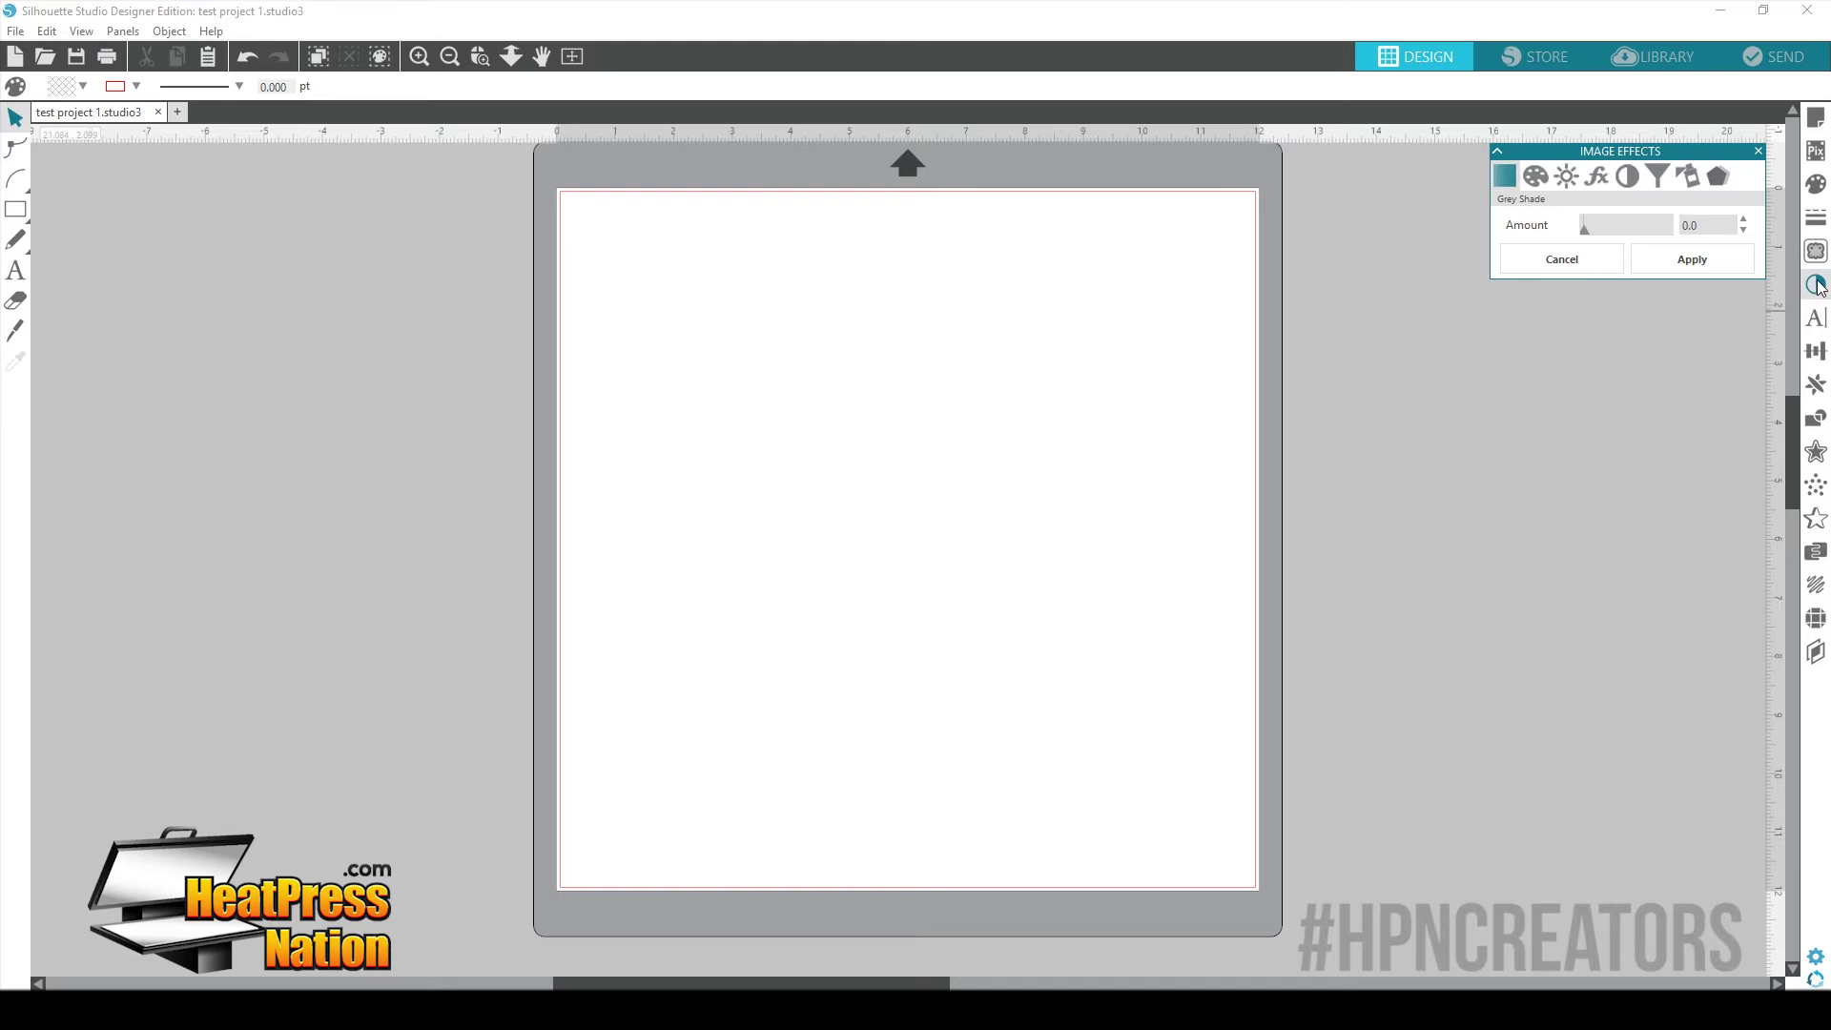
click(1815, 318)
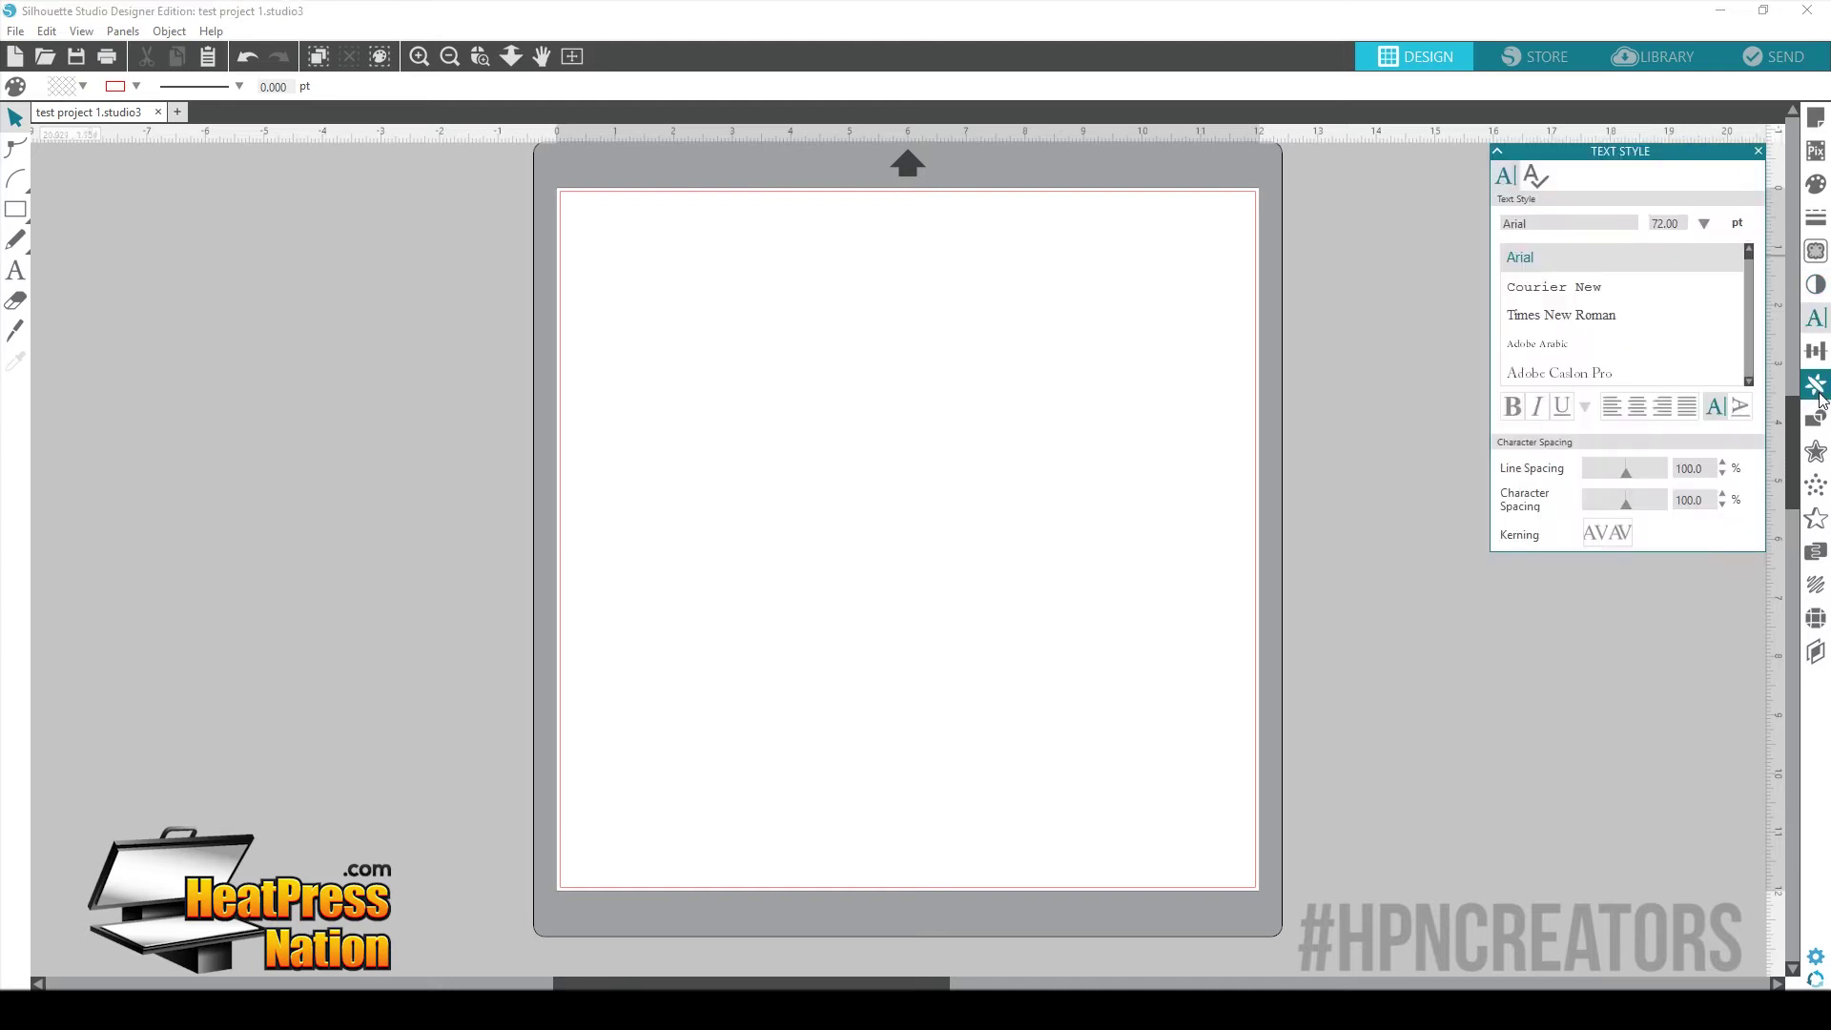
click(1818, 385)
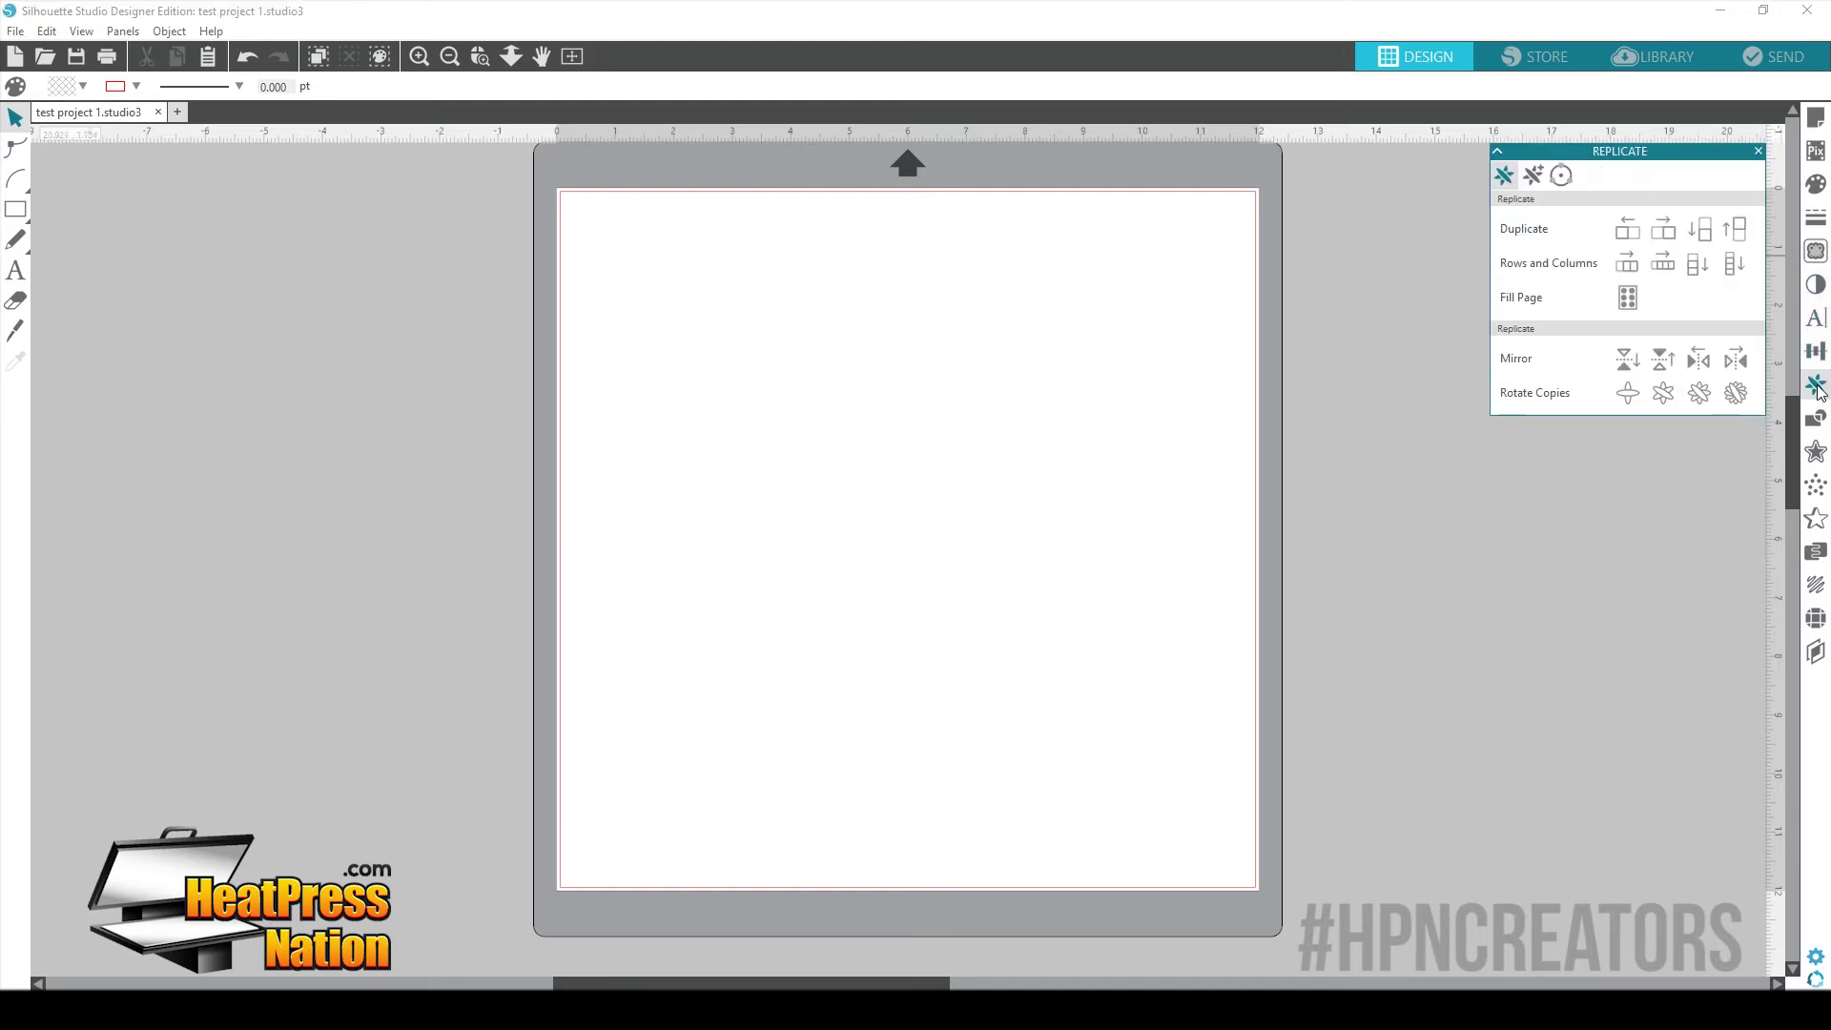
click(1816, 422)
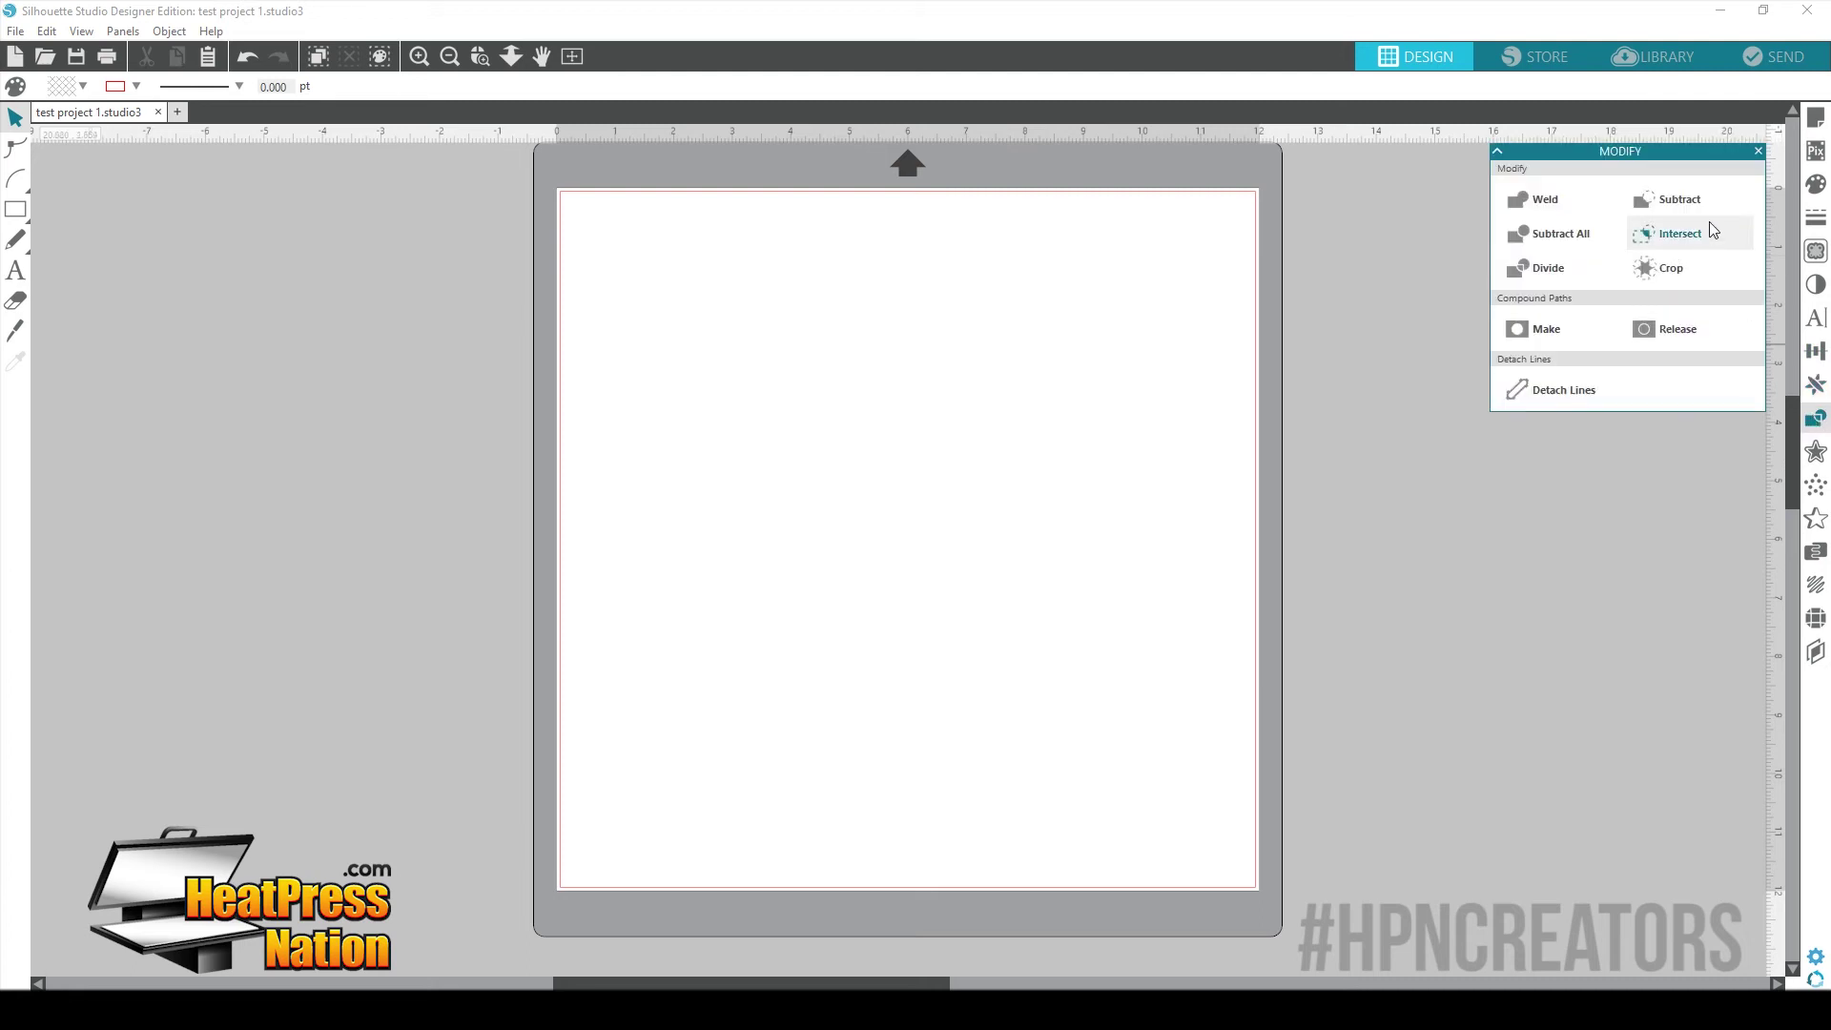
click(1815, 251)
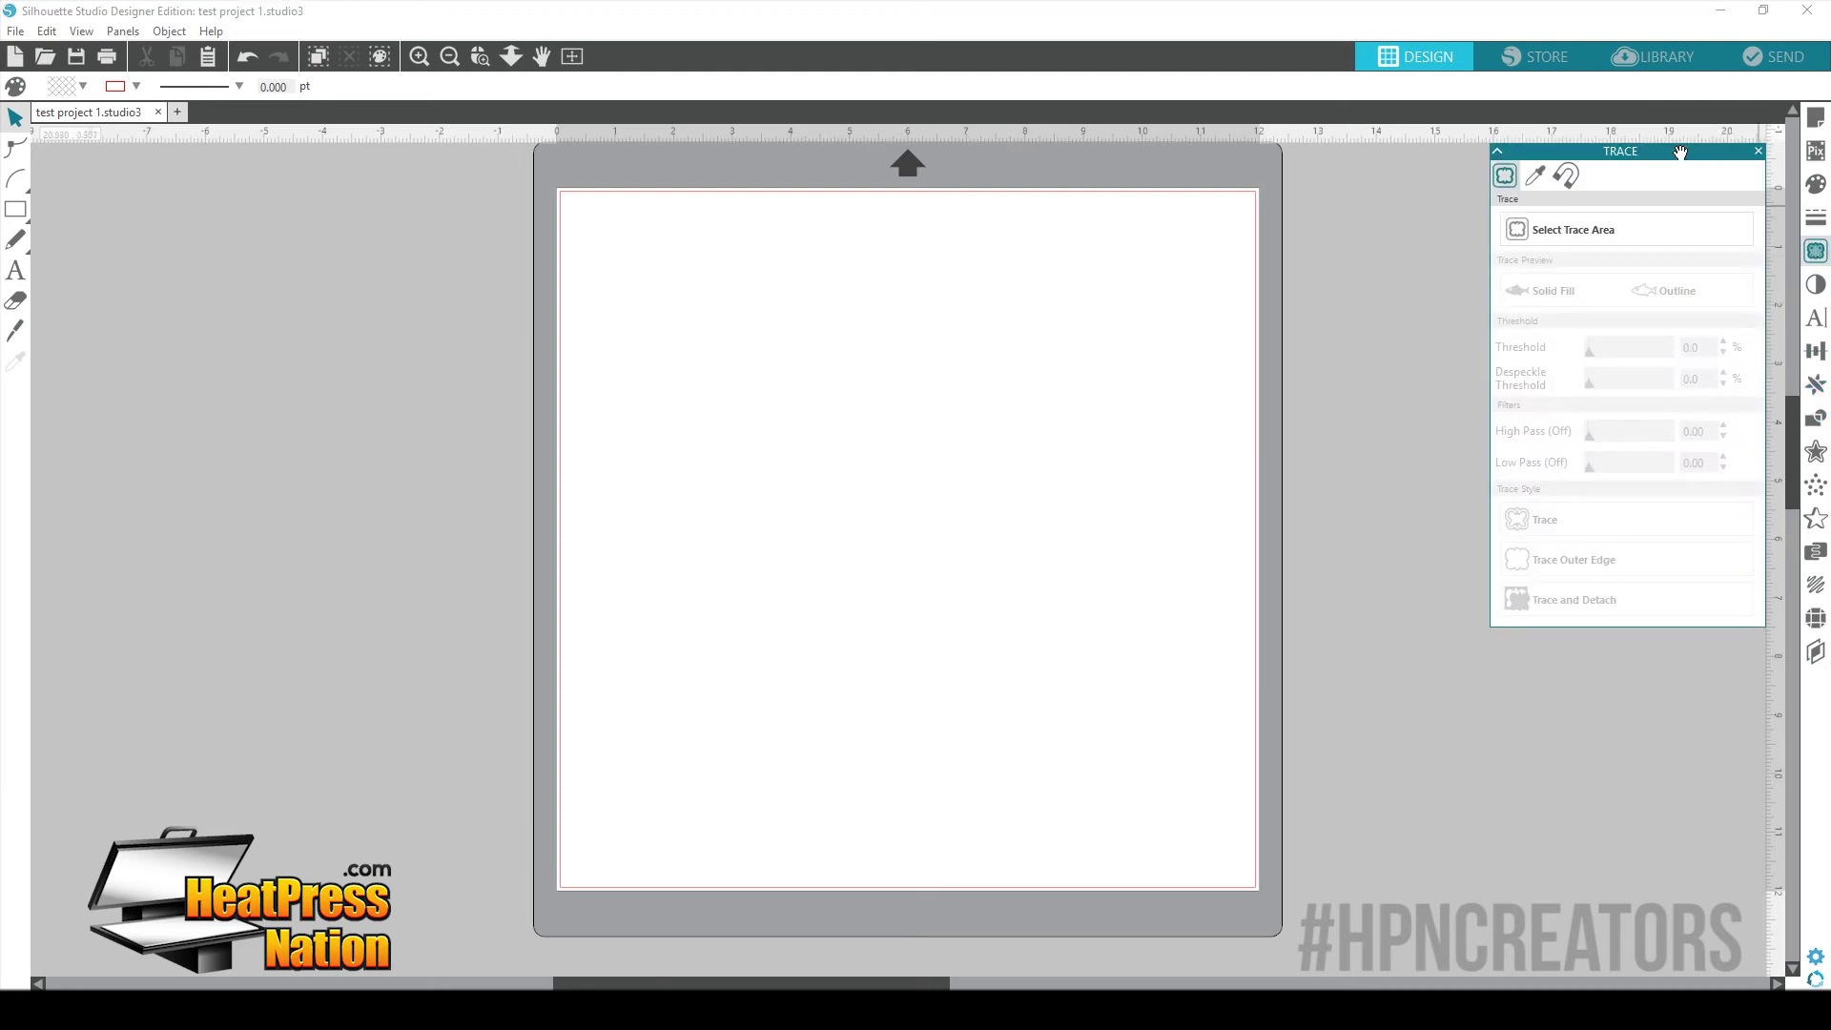
drag(1680, 153, 242, 156)
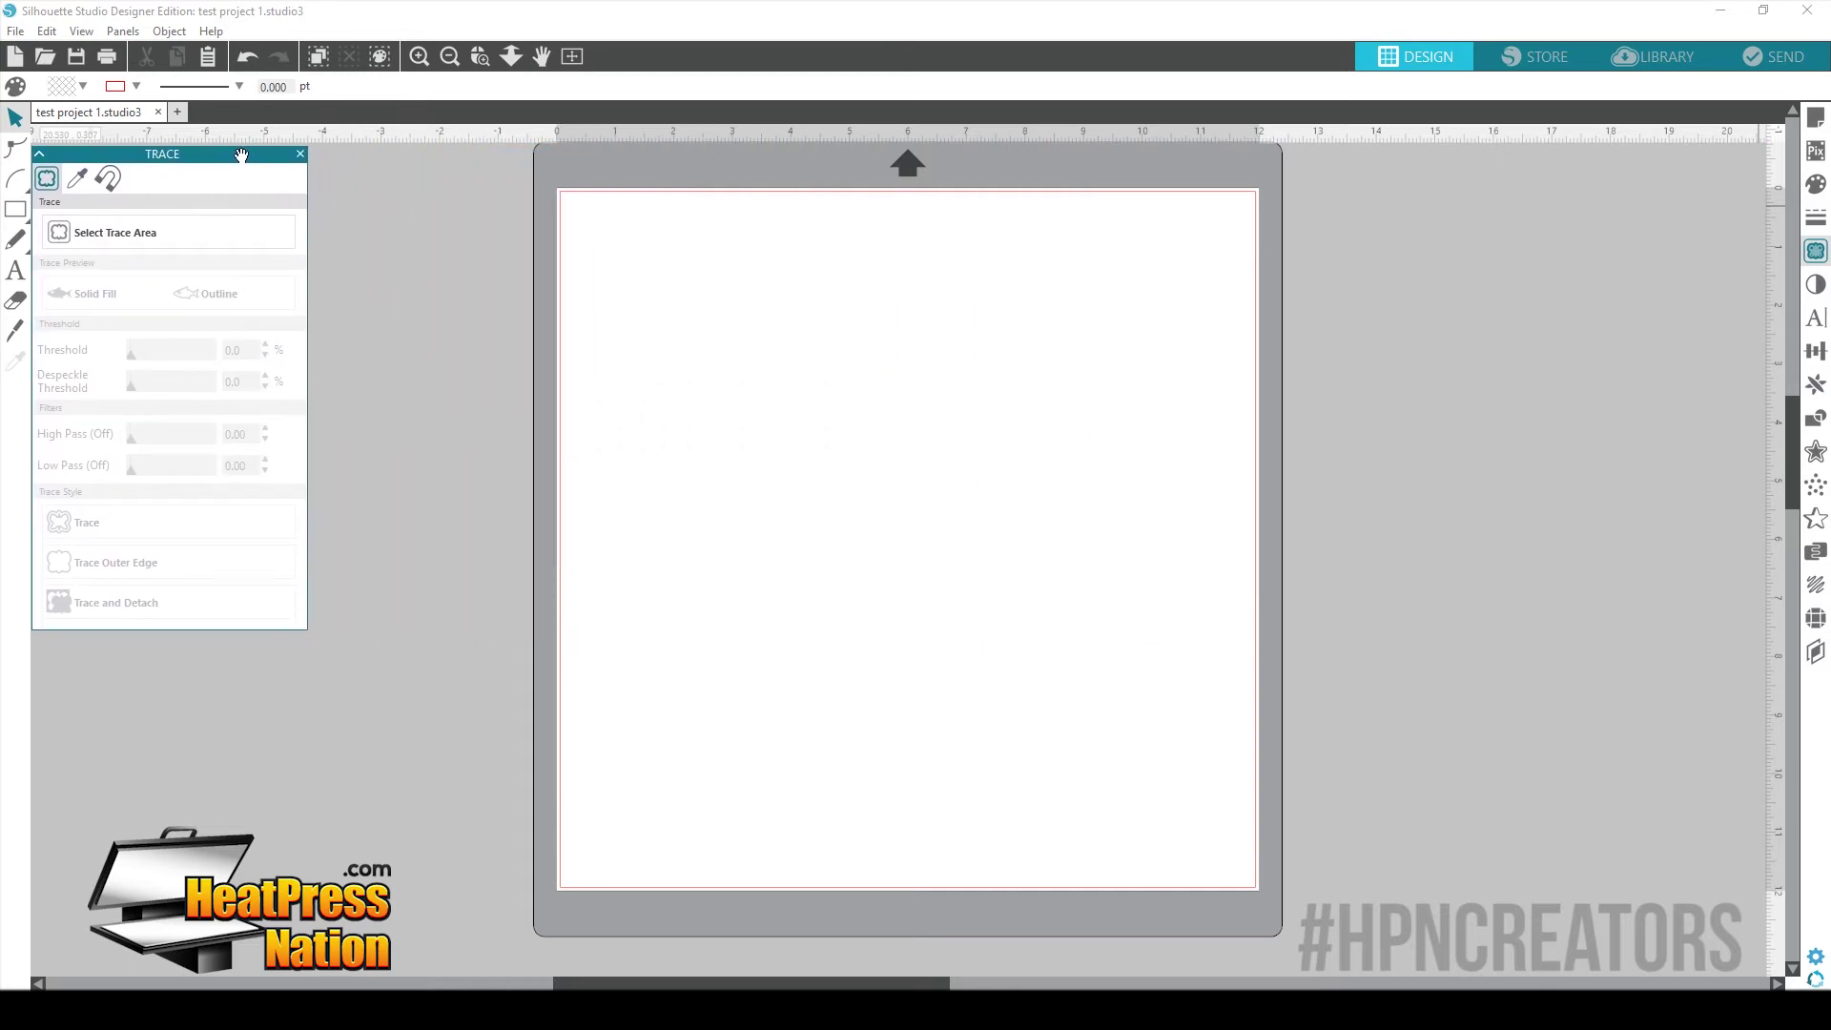
click(1815, 284)
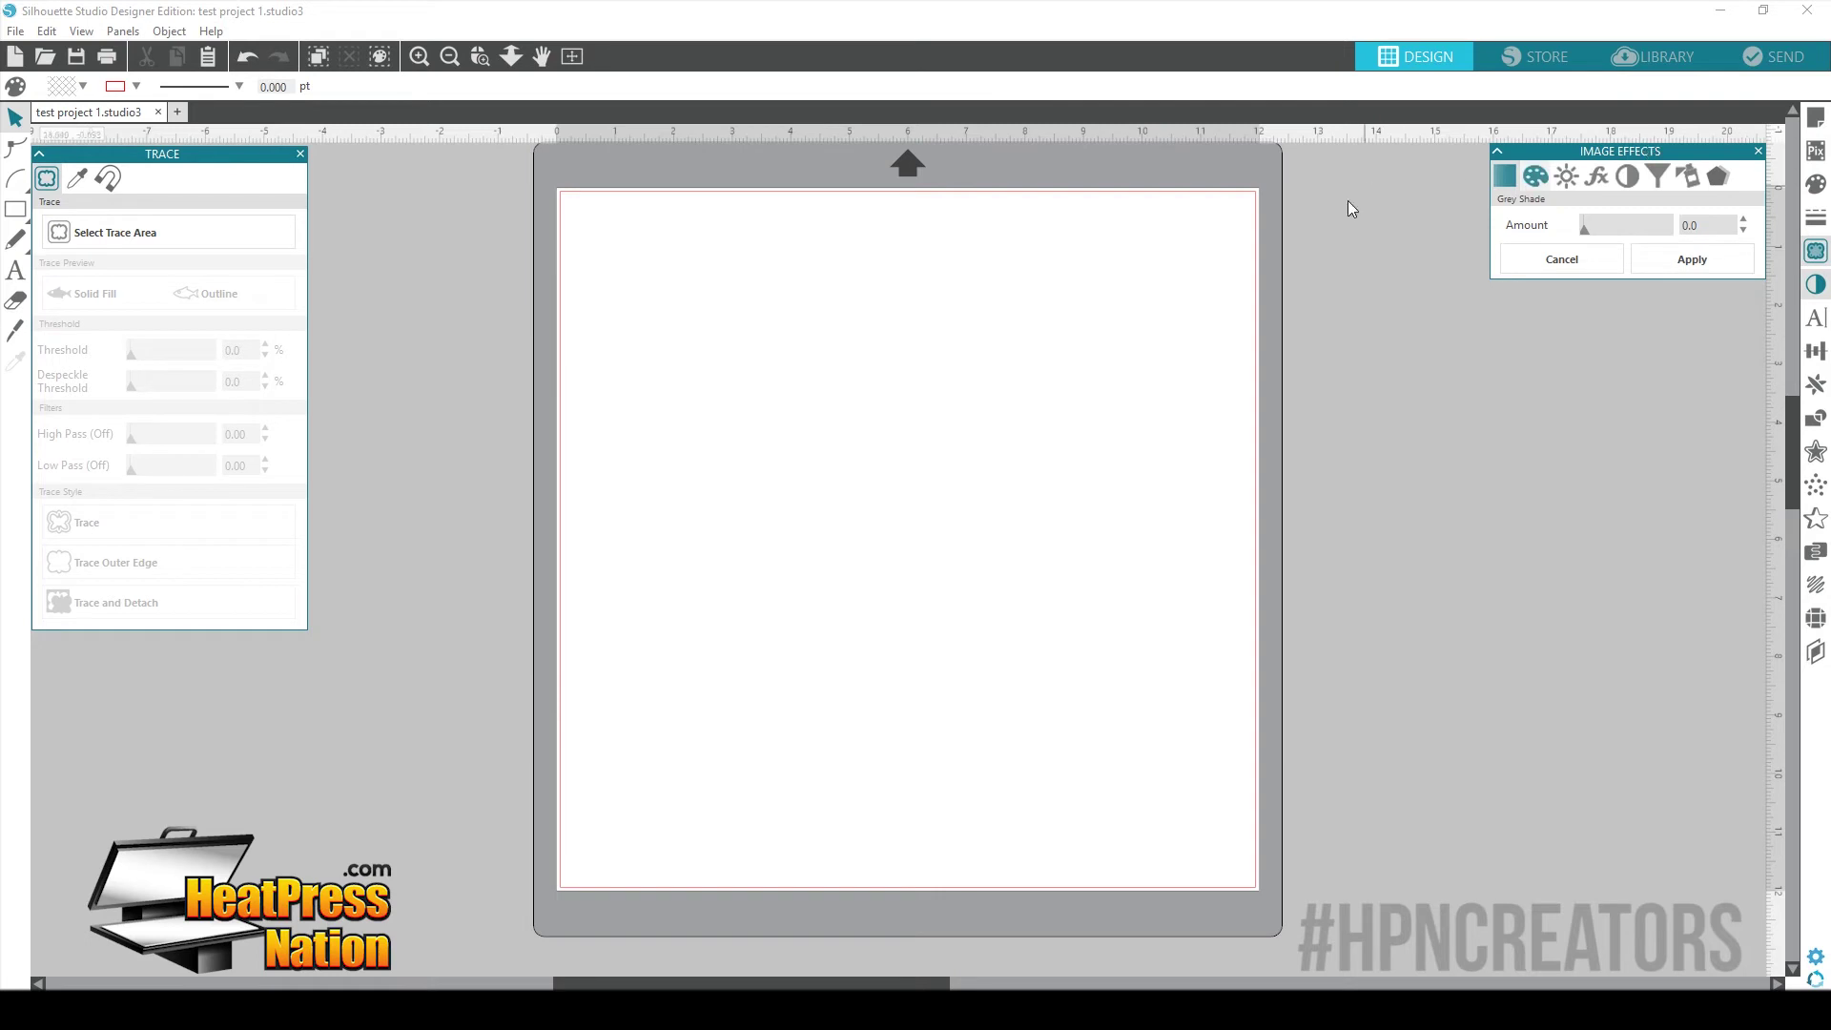
mouse_move(1616, 151)
mouse_down()
mouse_move(563, 426)
mouse_move(175, 657)
mouse_up()
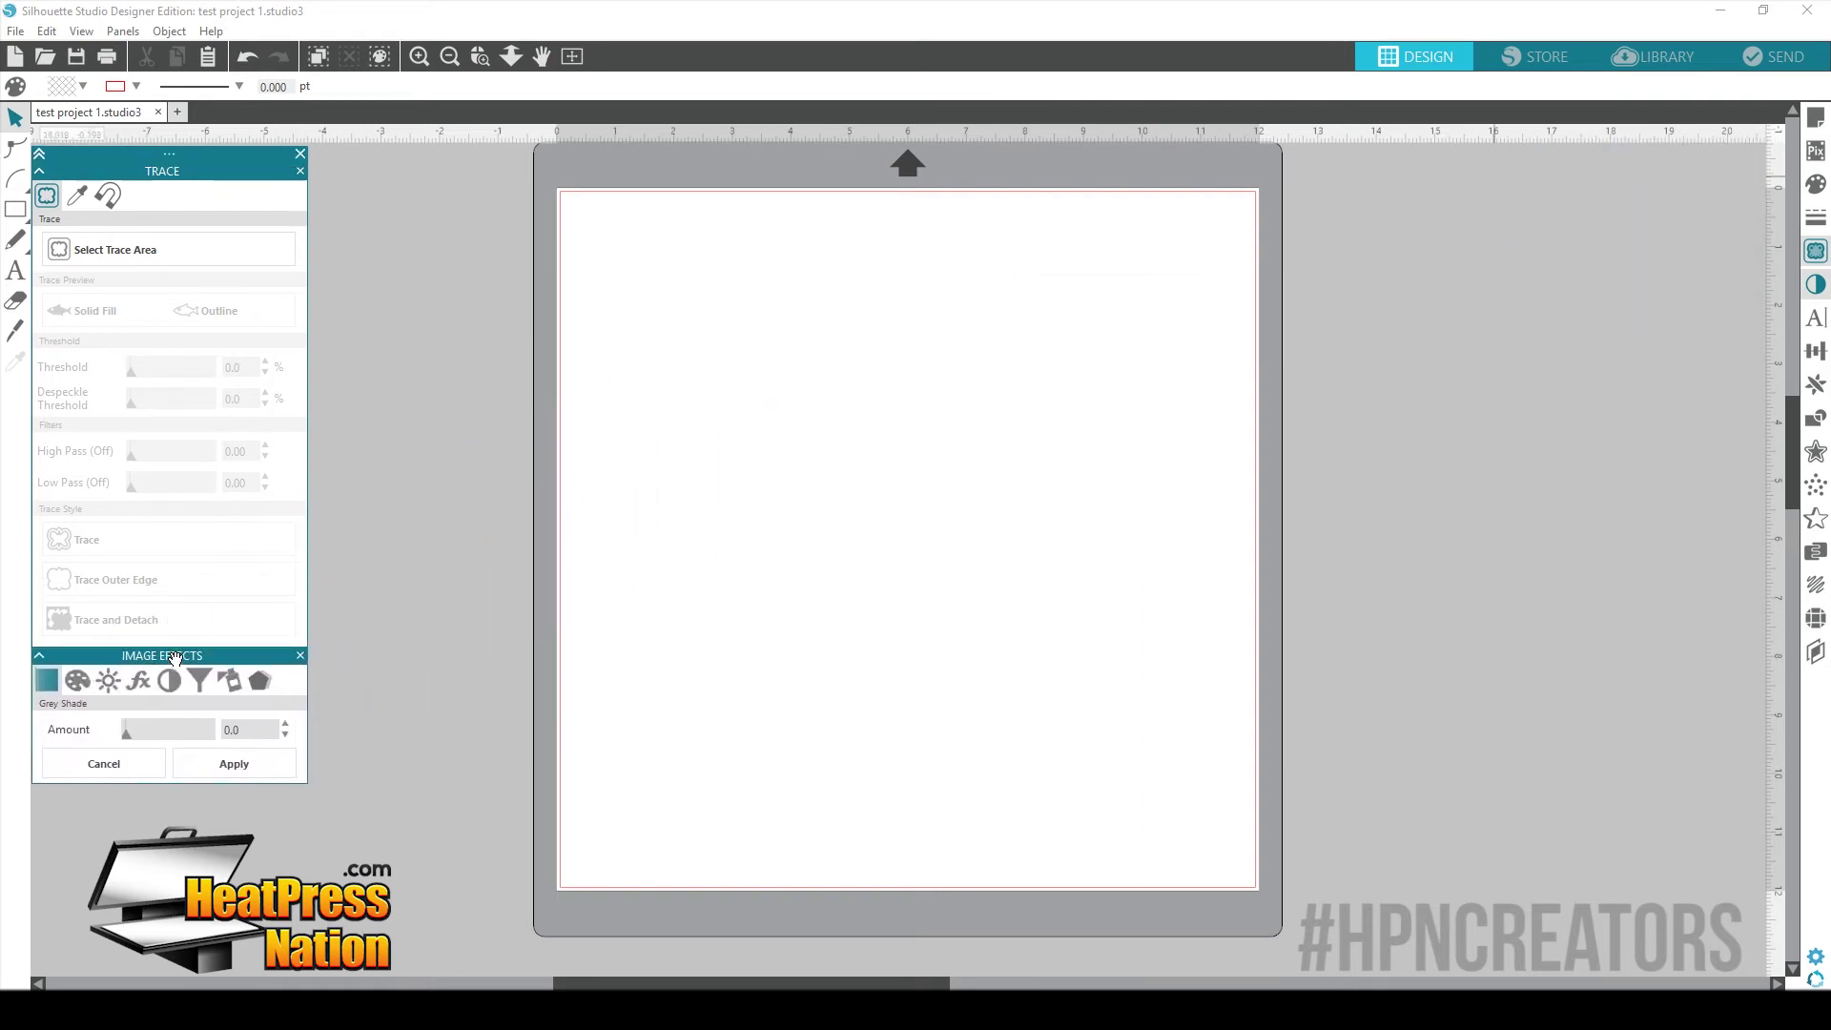
- Open and rearrange the Text Style, Transform, Replicate, Modify and Emboss panels
click(1814, 315)
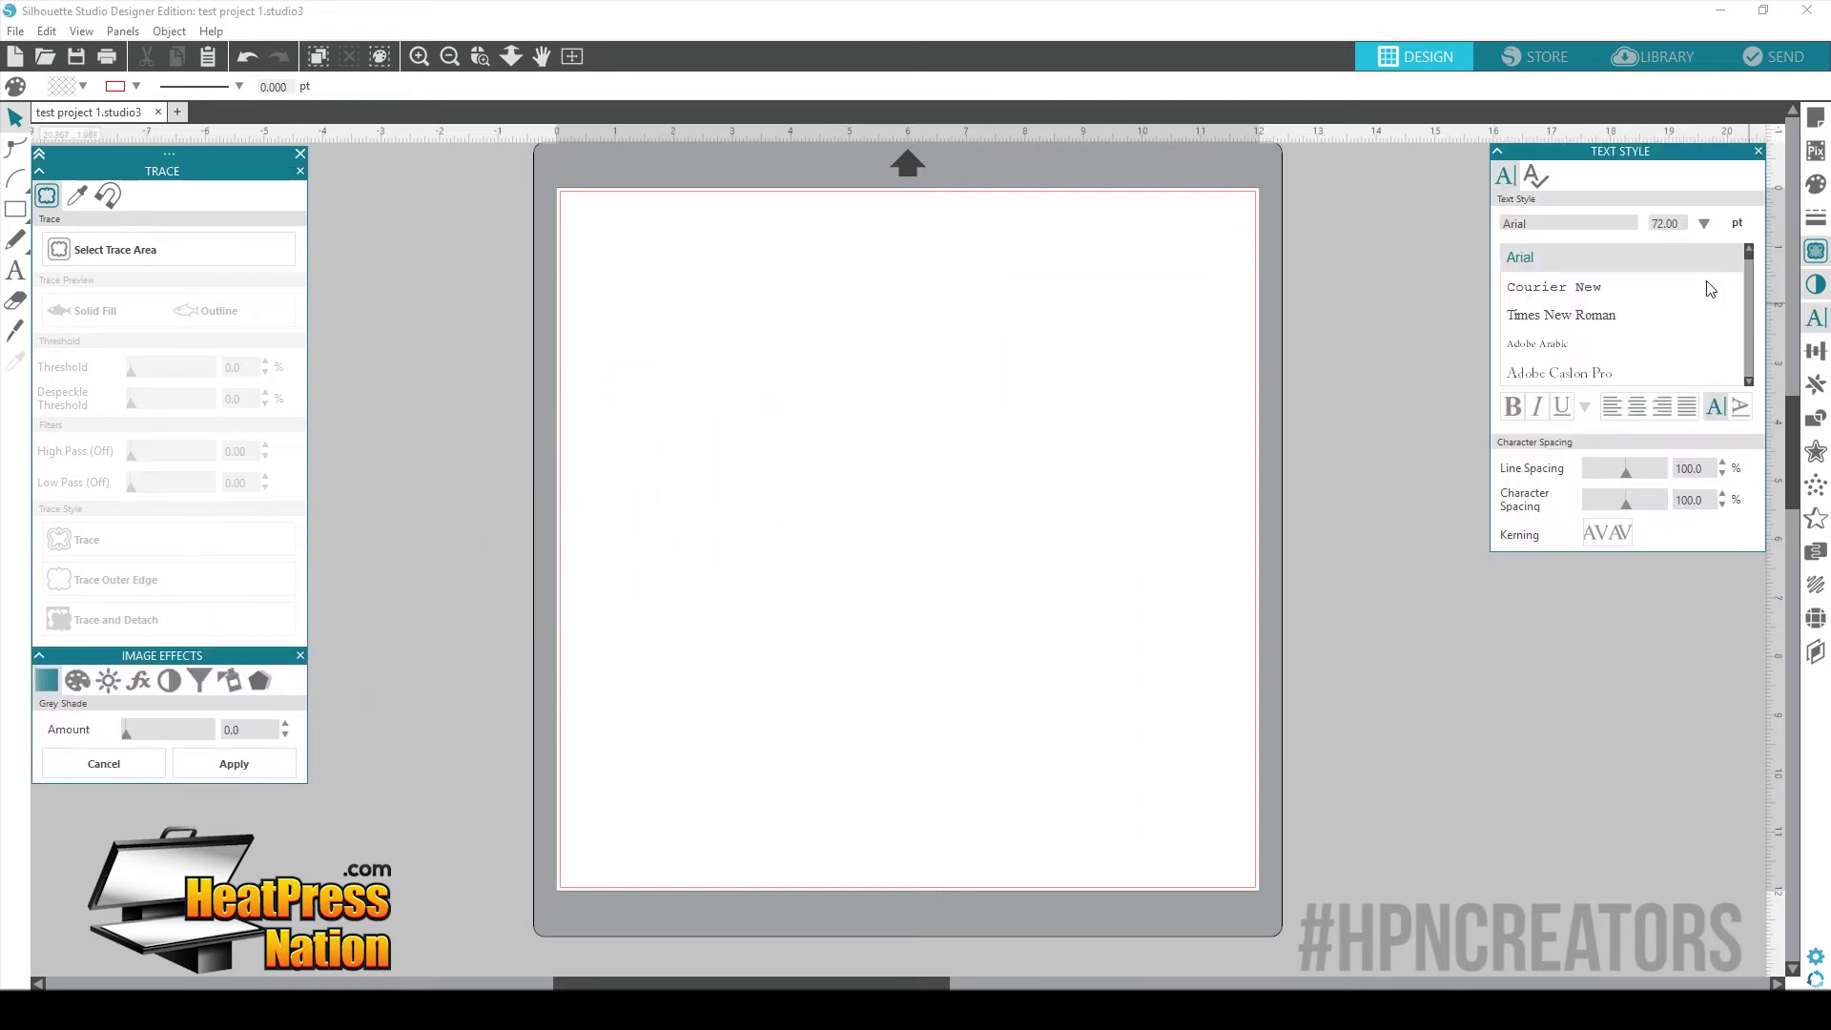
drag(1662, 153, 1666, 579)
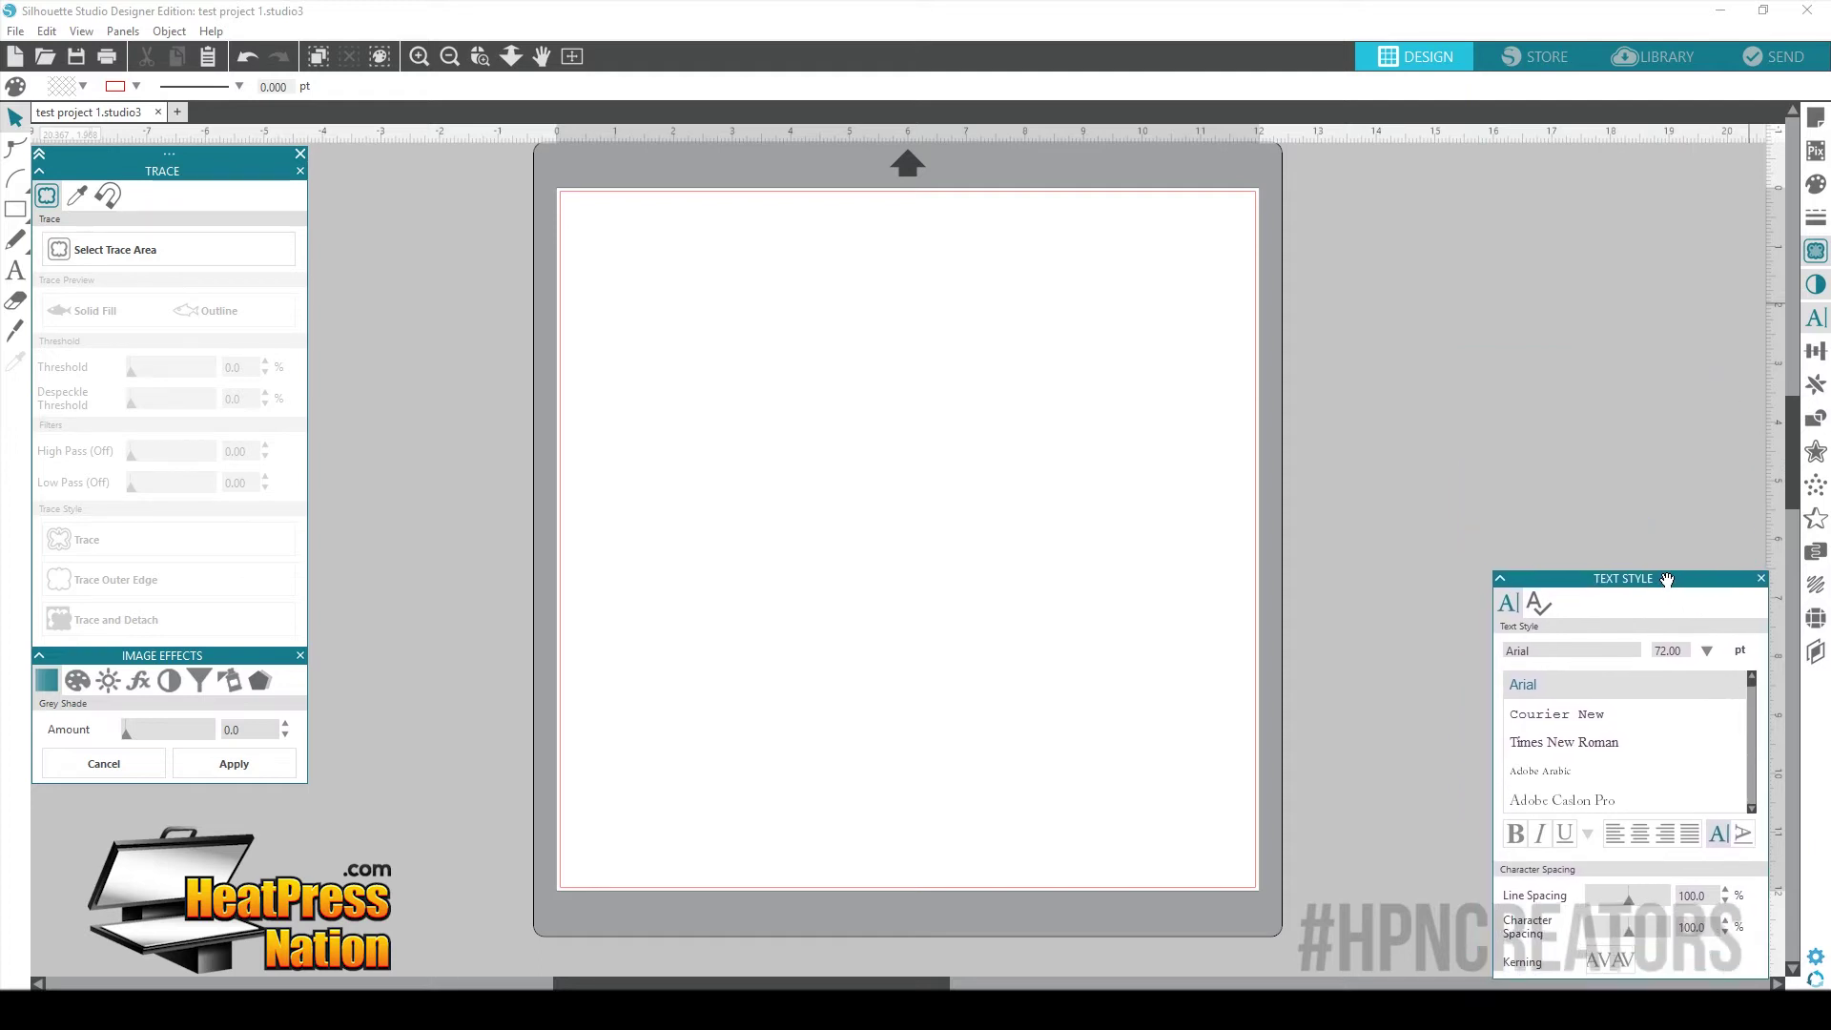
click(1815, 352)
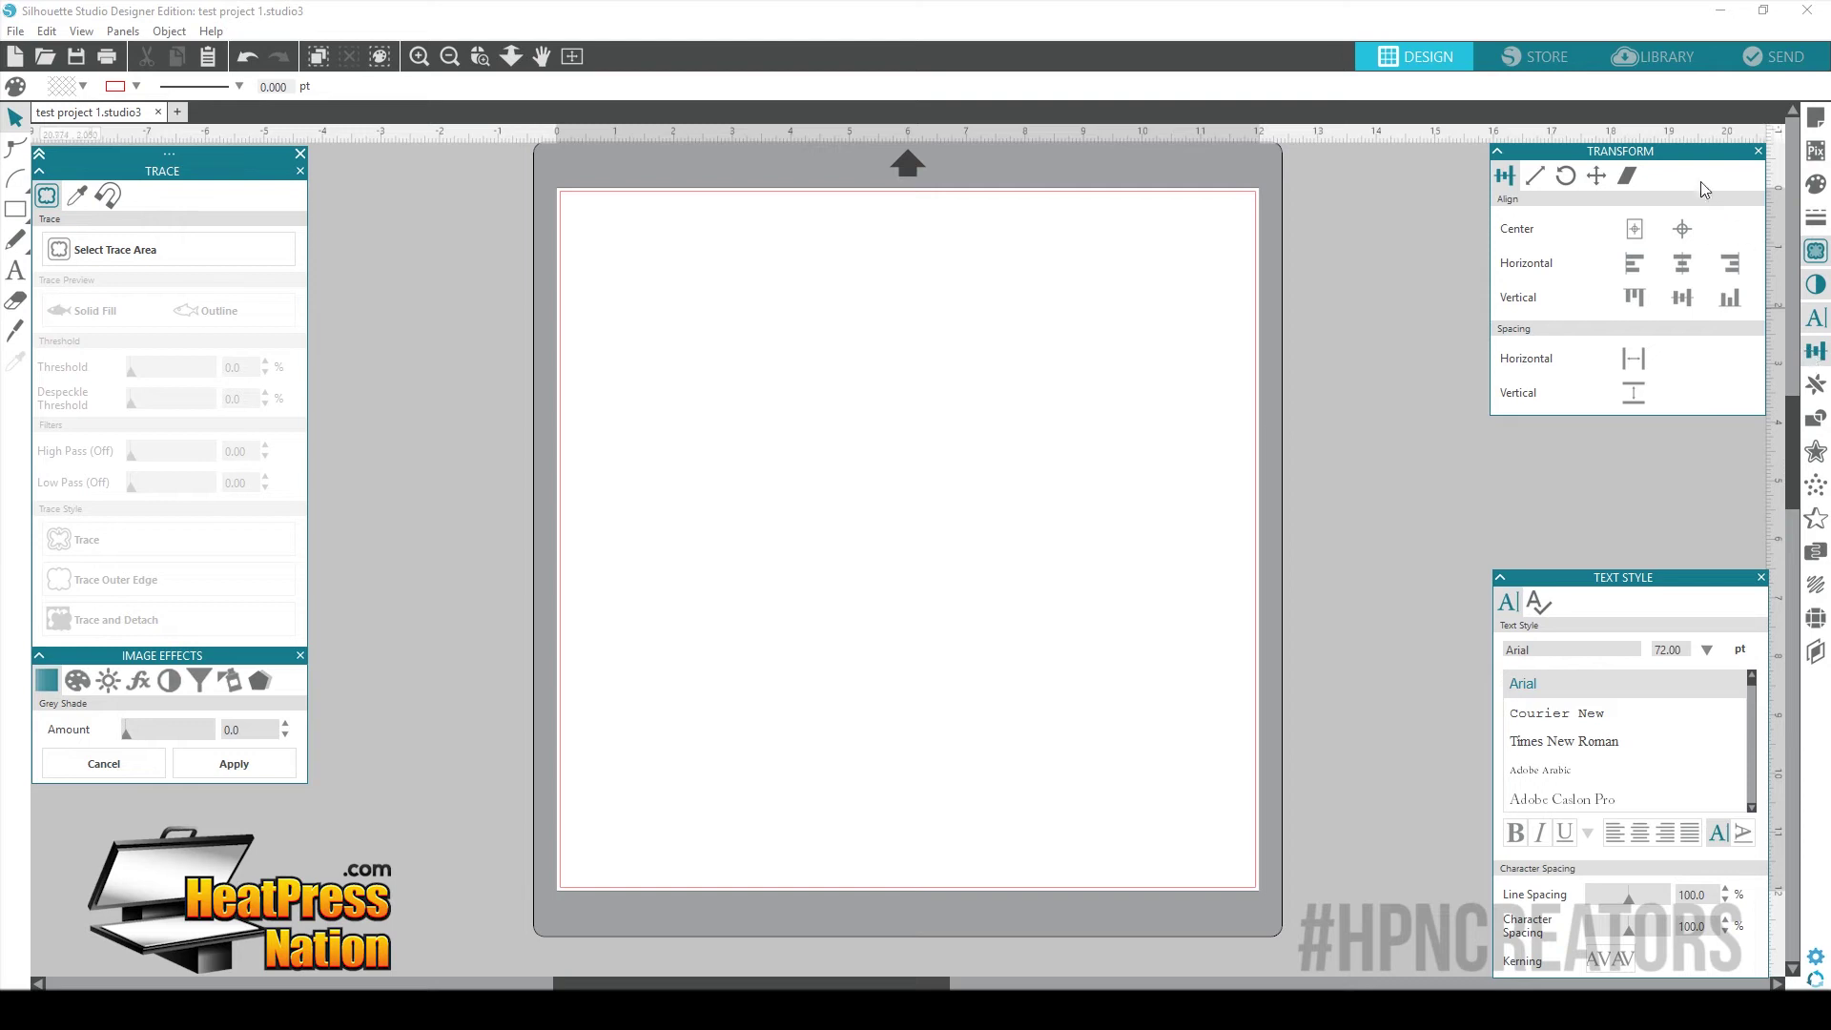
click(1815, 386)
click(1814, 418)
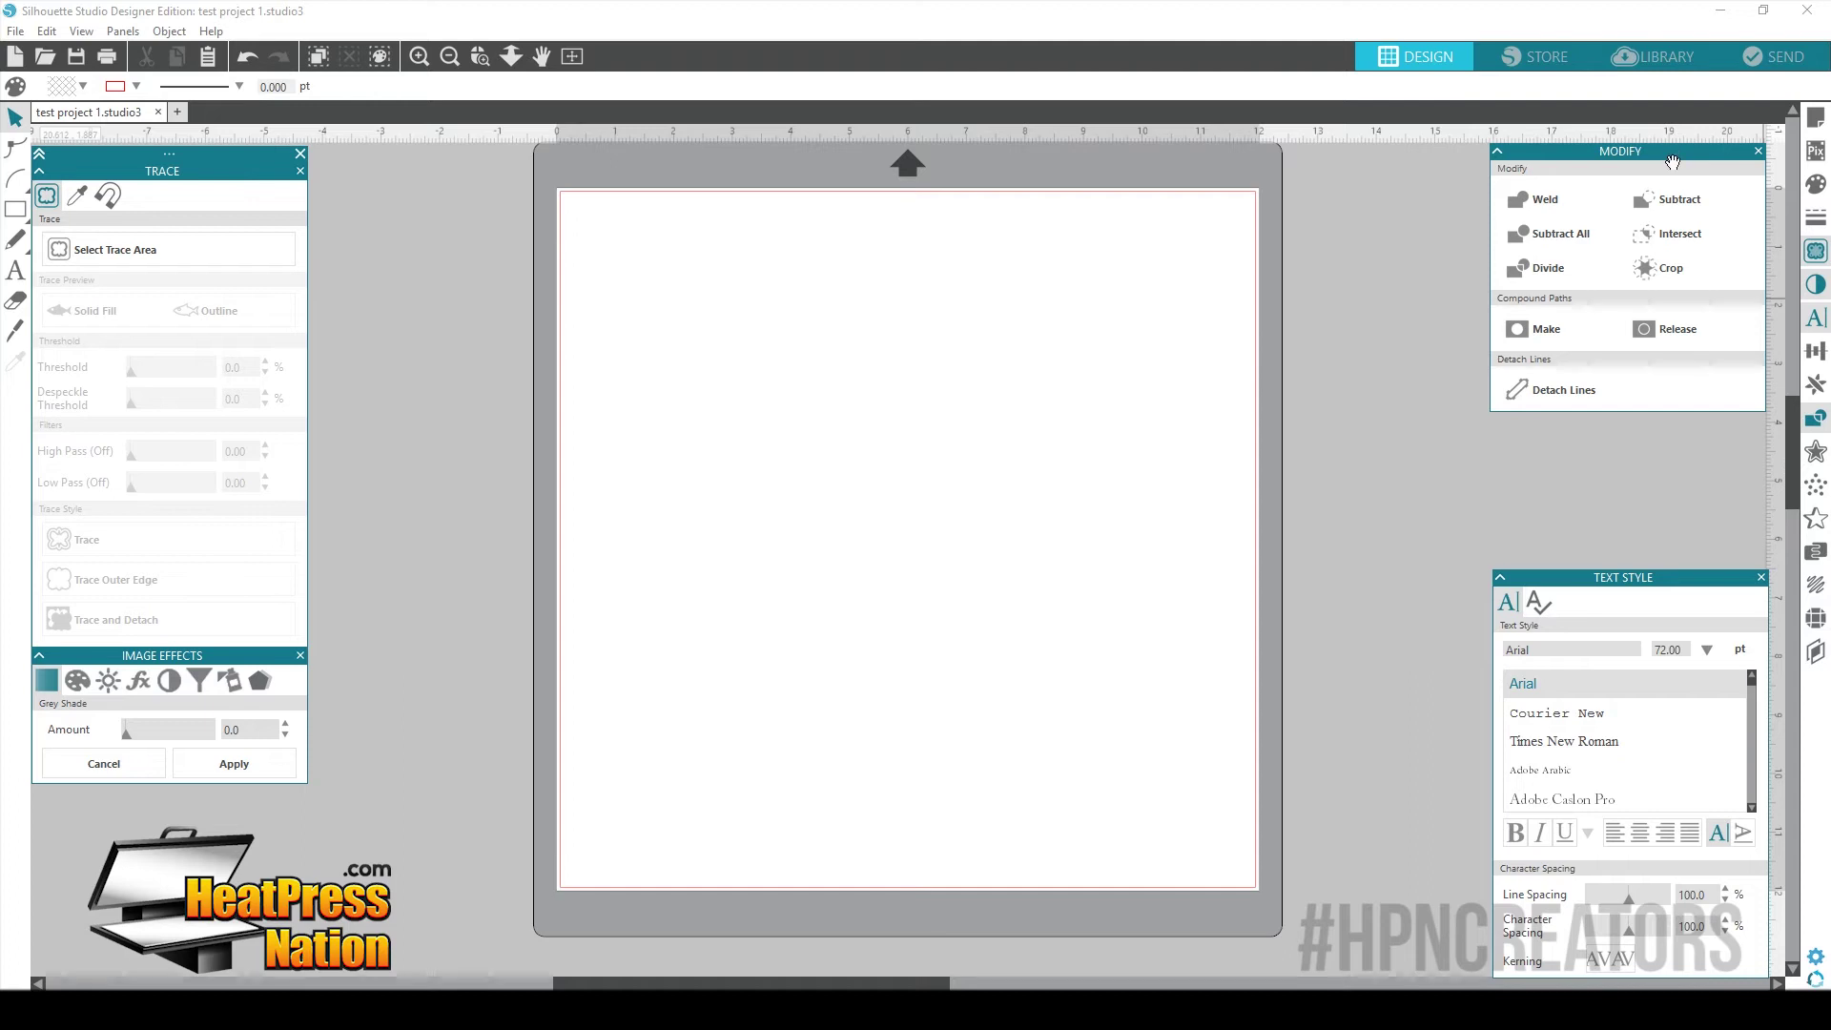
drag(1674, 154, 1675, 308)
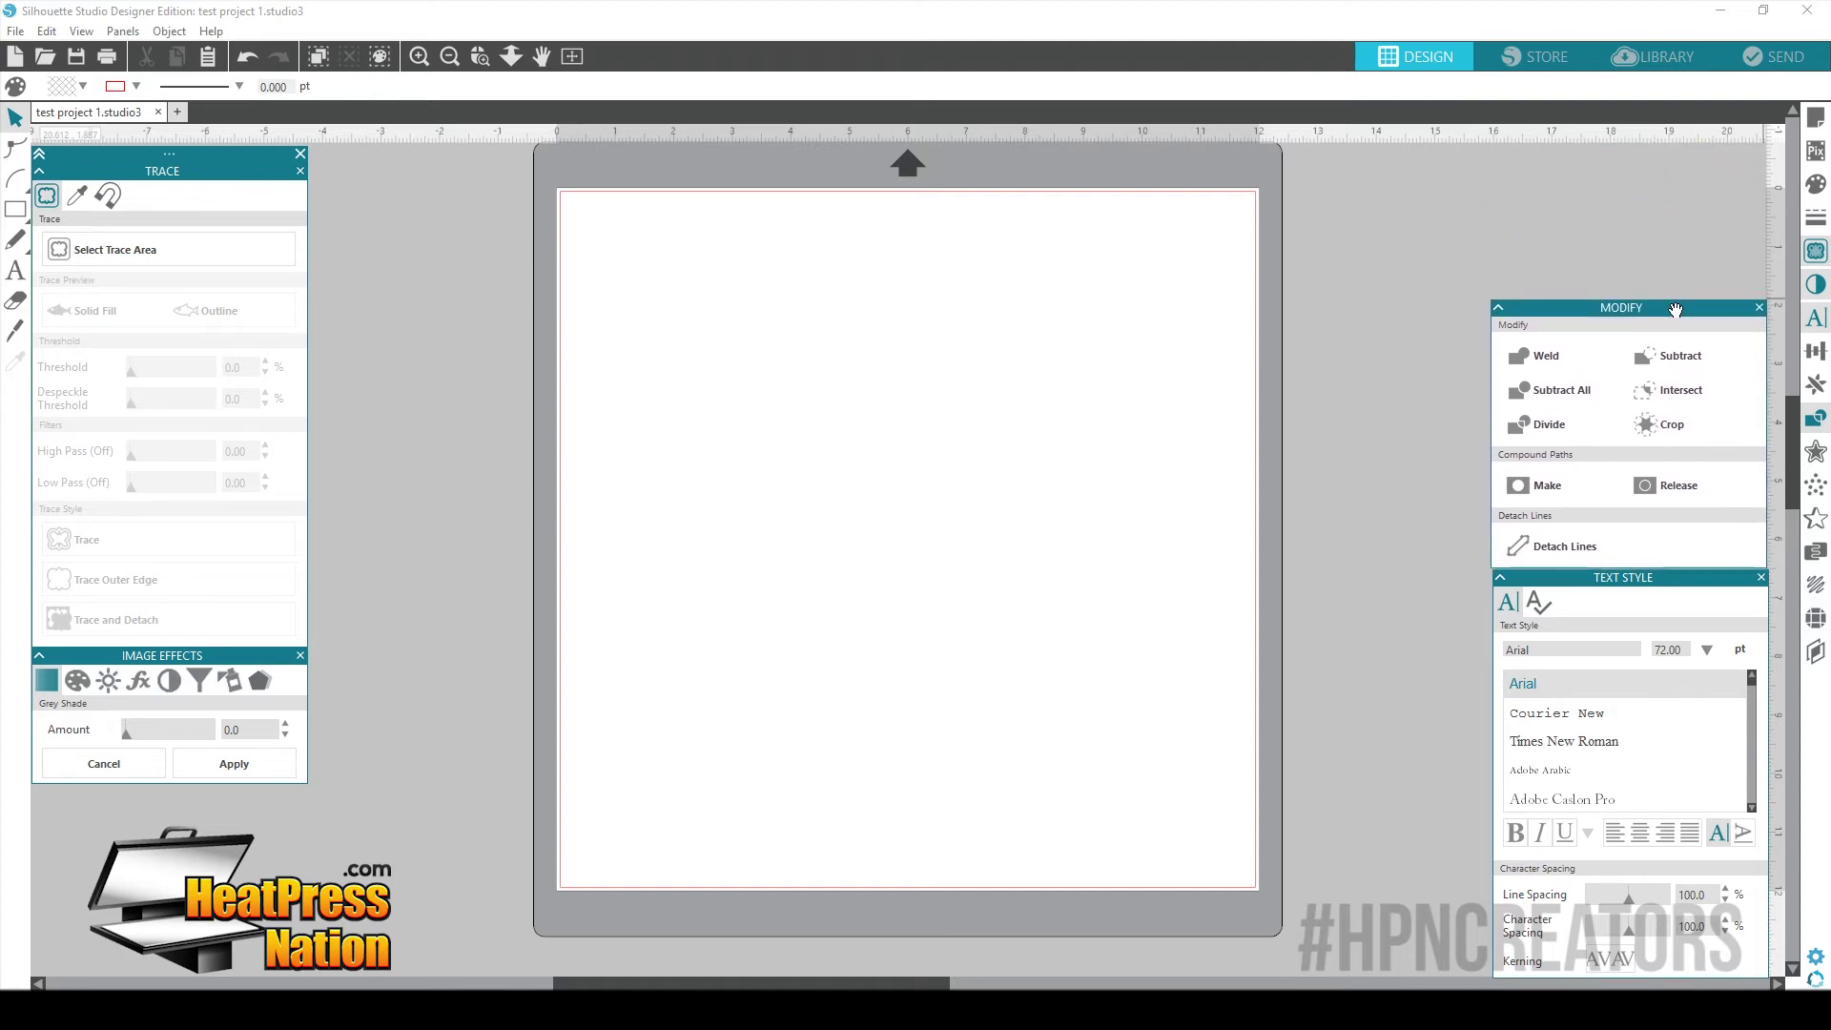
click(1814, 517)
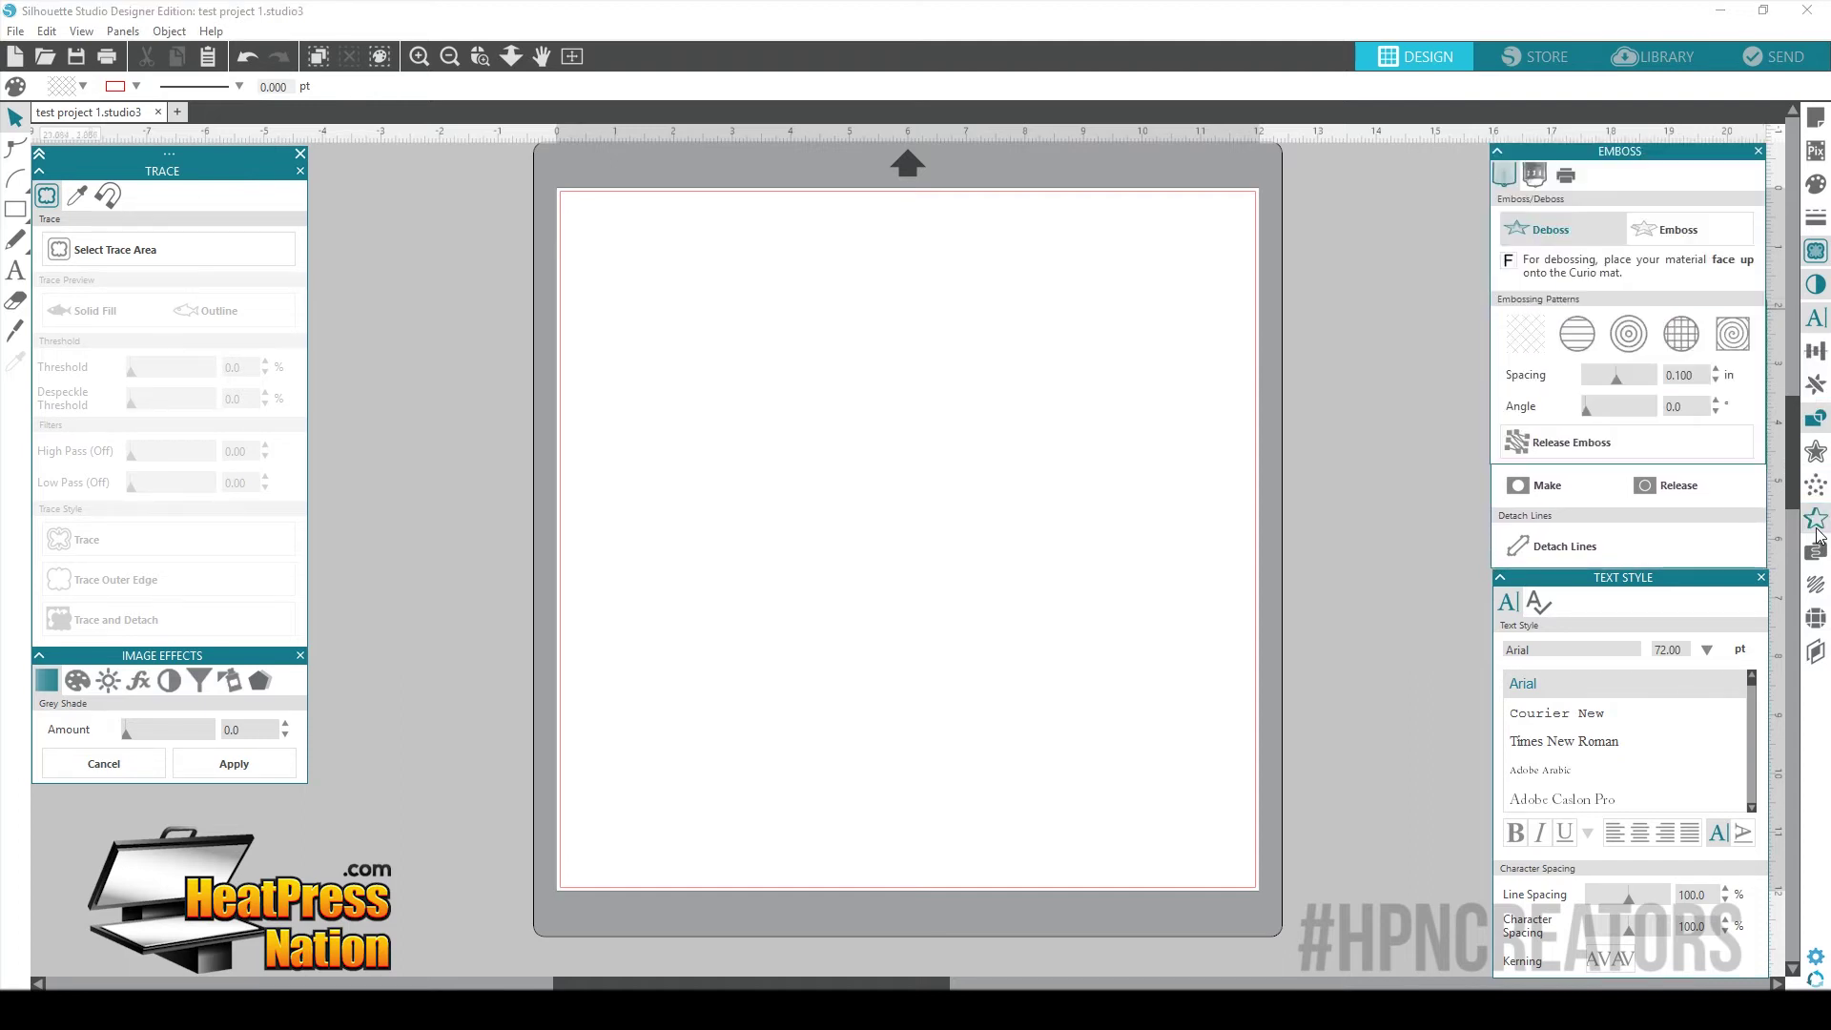
drag(1648, 153, 1621, 255)
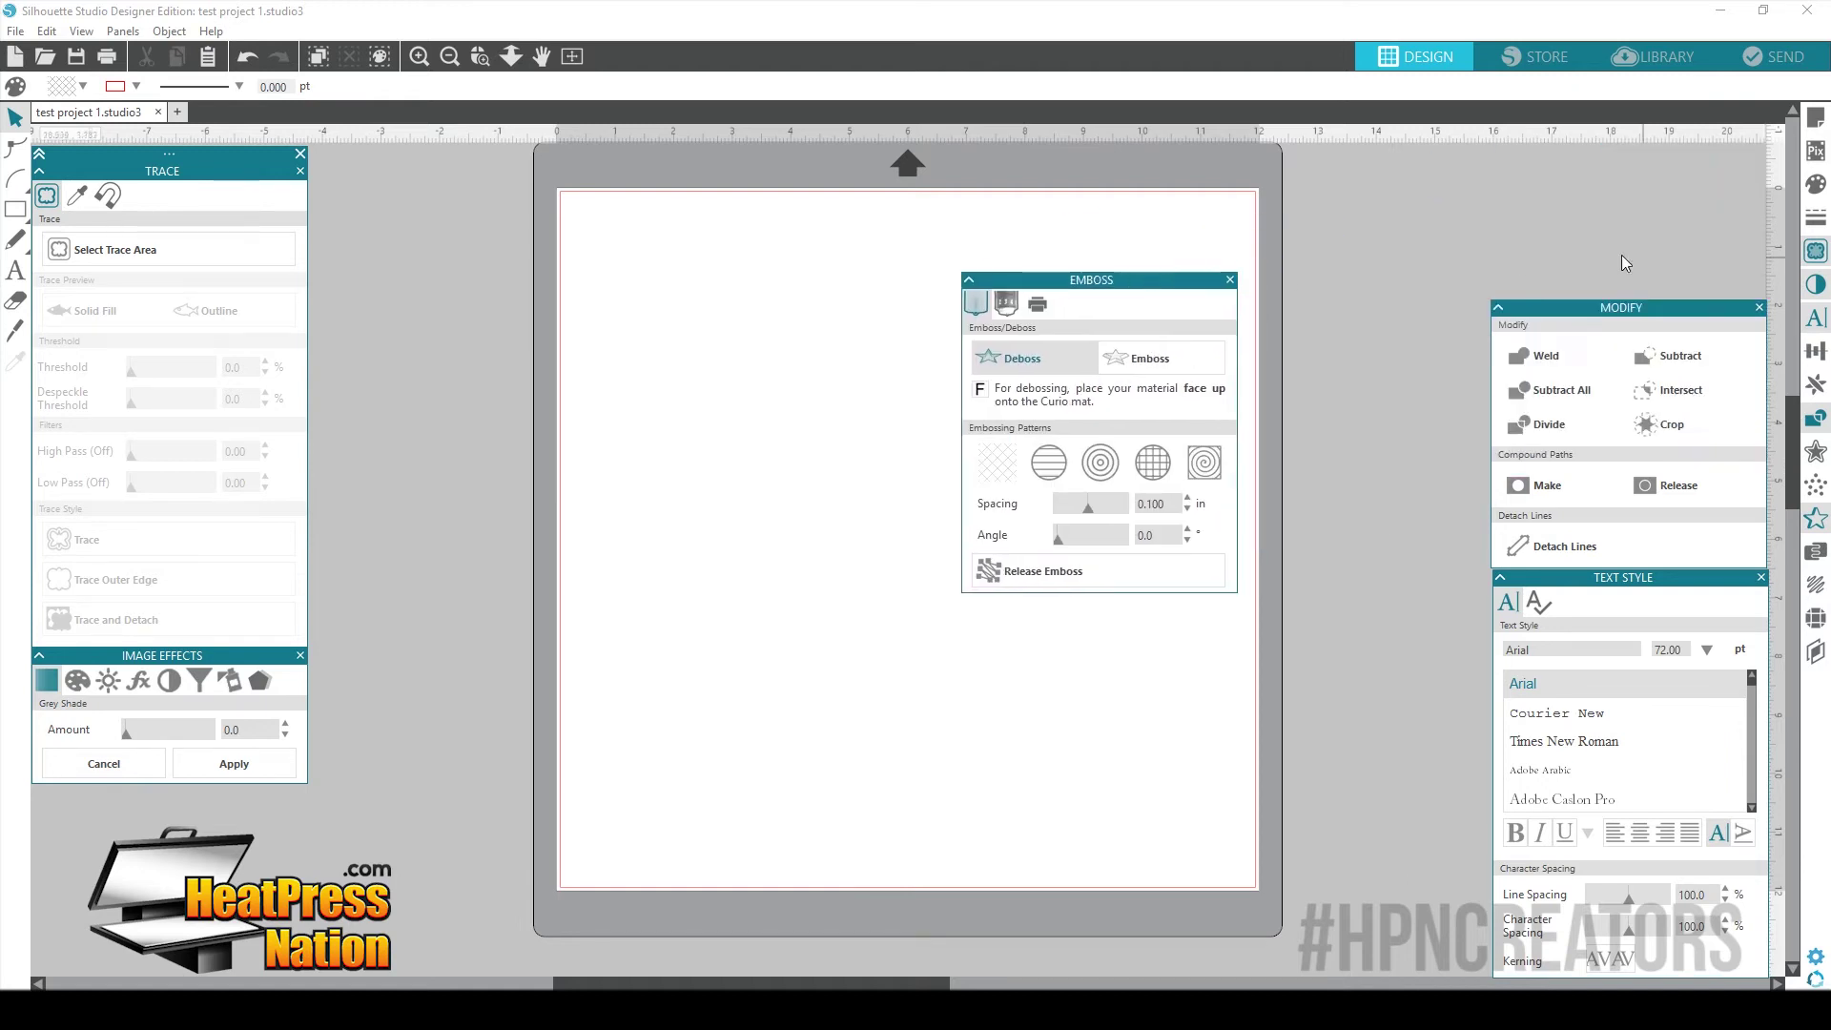
- Close the Emboss, Modify, Text Style, Image Effects and Trace panels
click(1230, 280)
click(1759, 307)
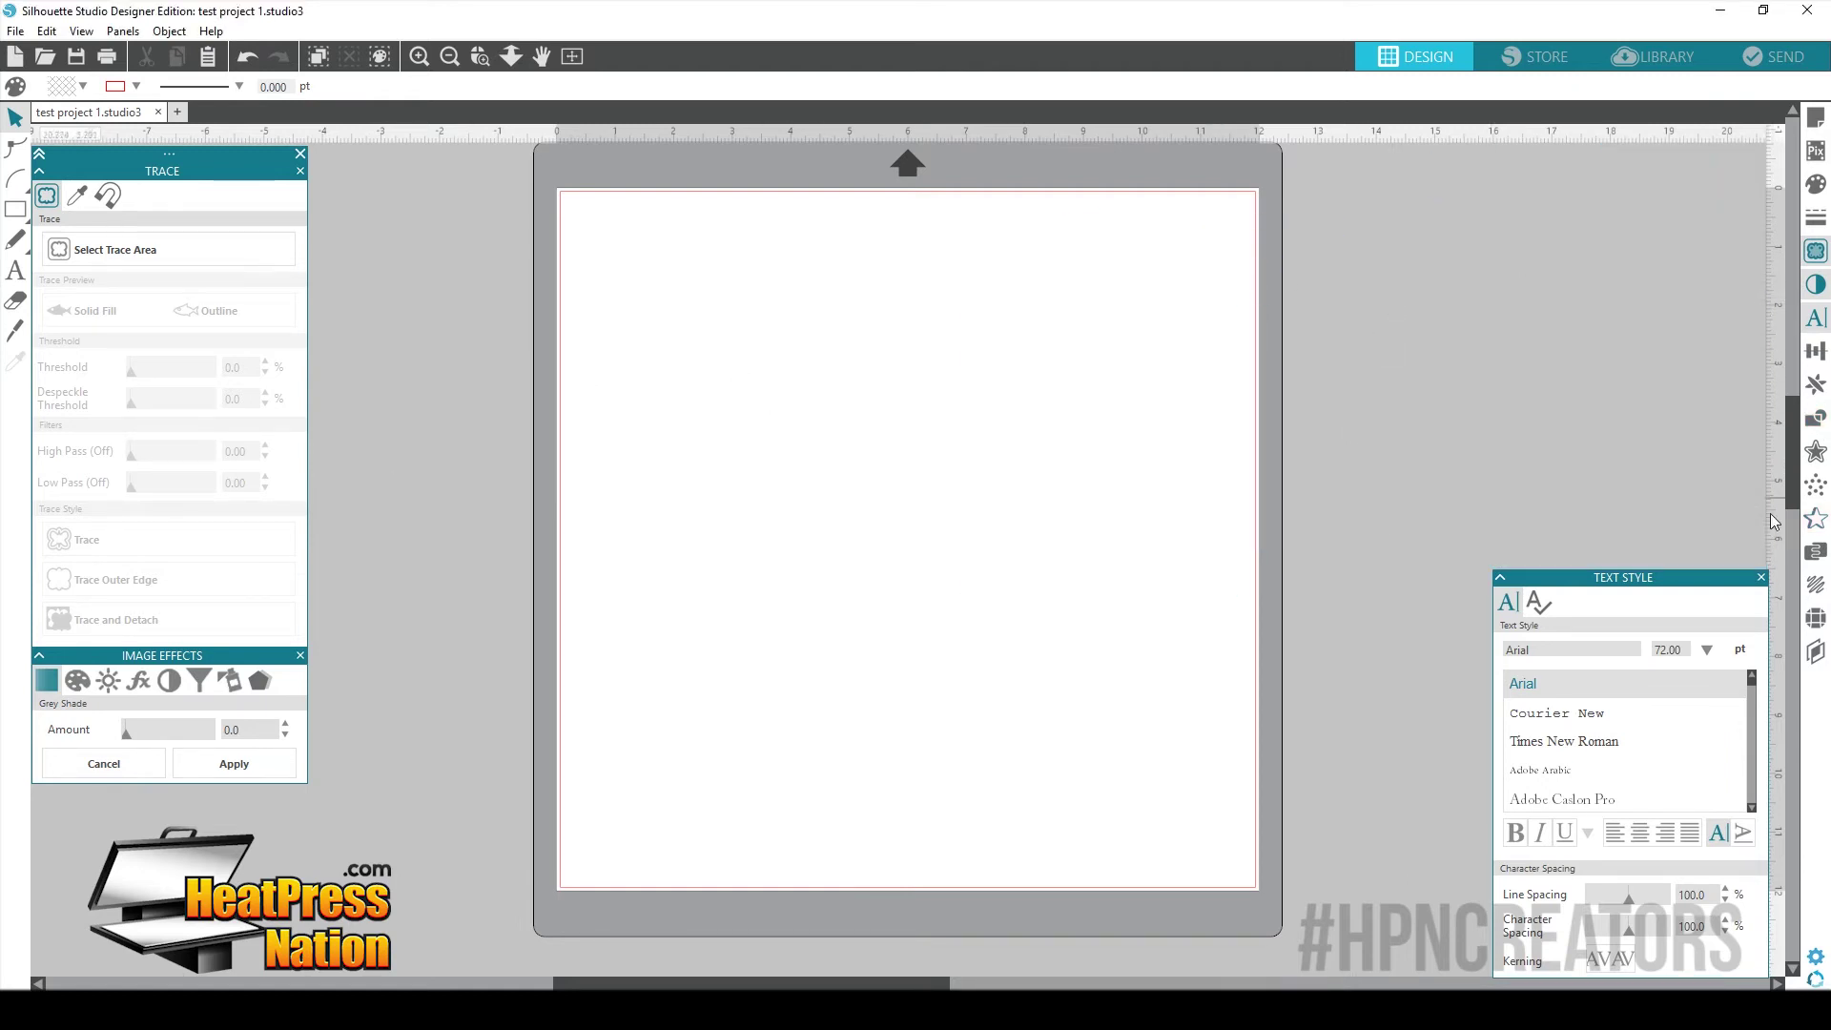
click(1761, 578)
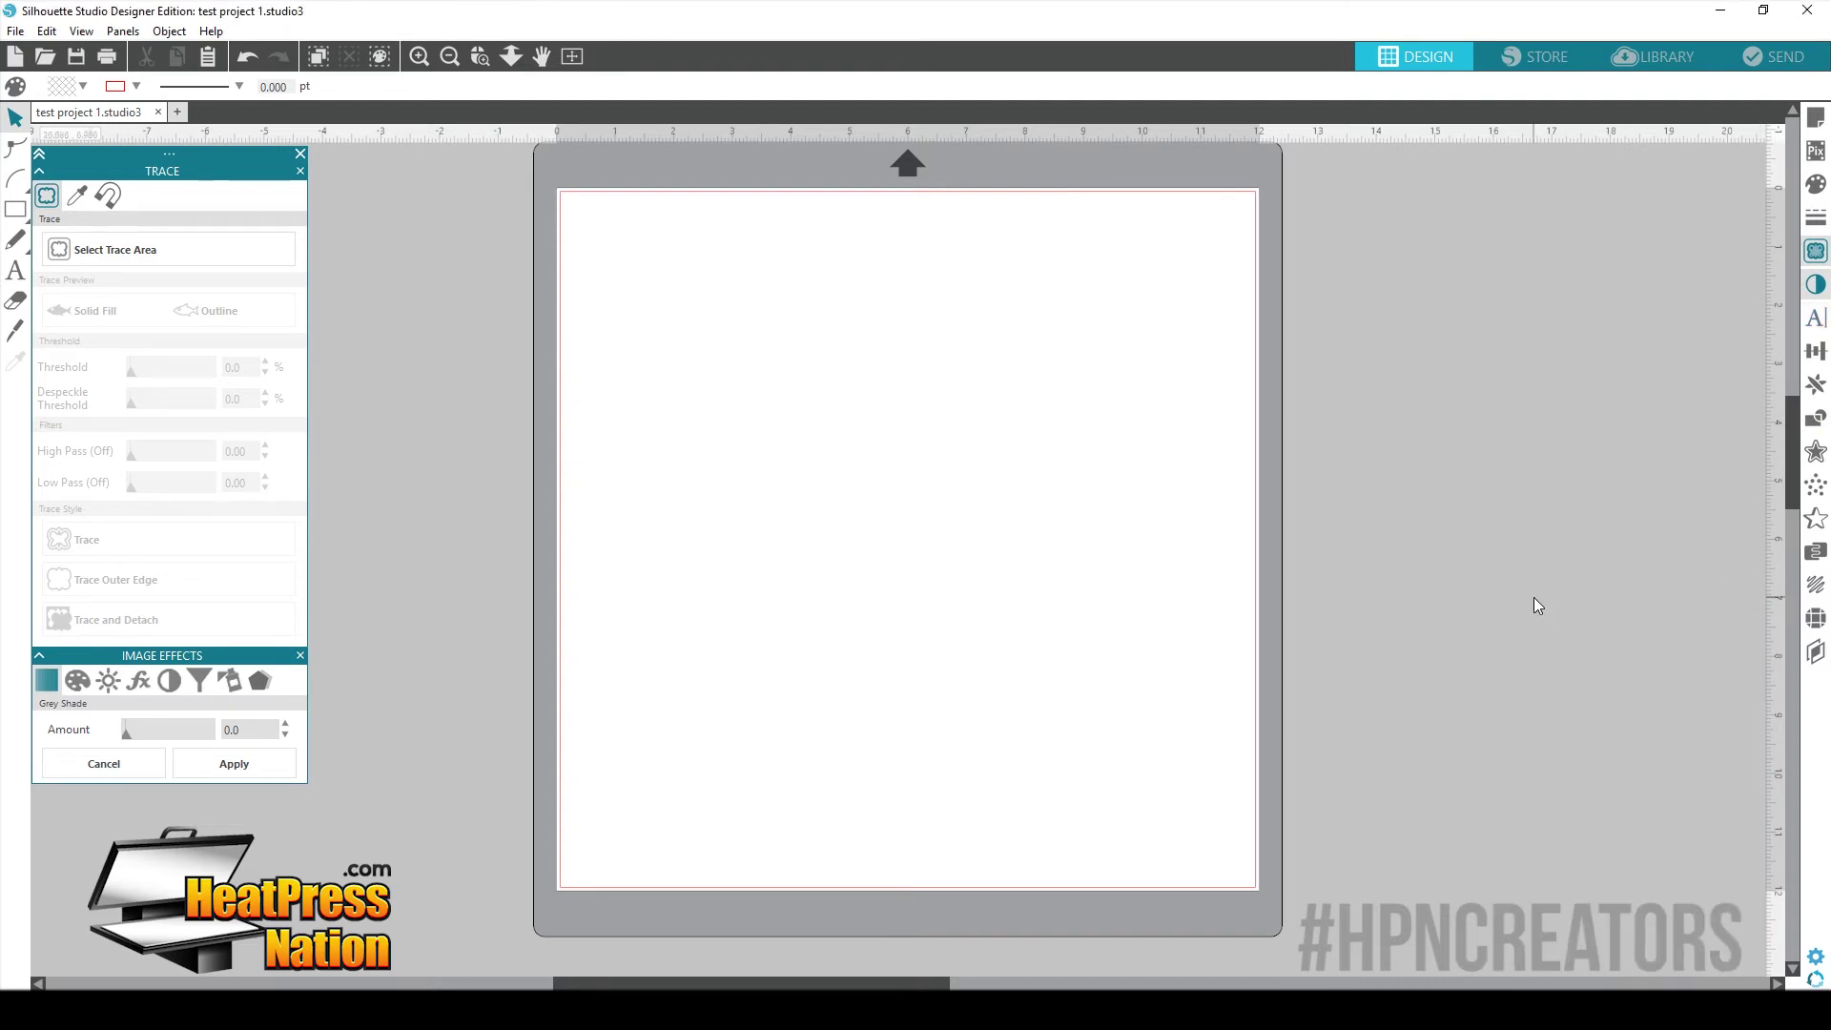
click(299, 658)
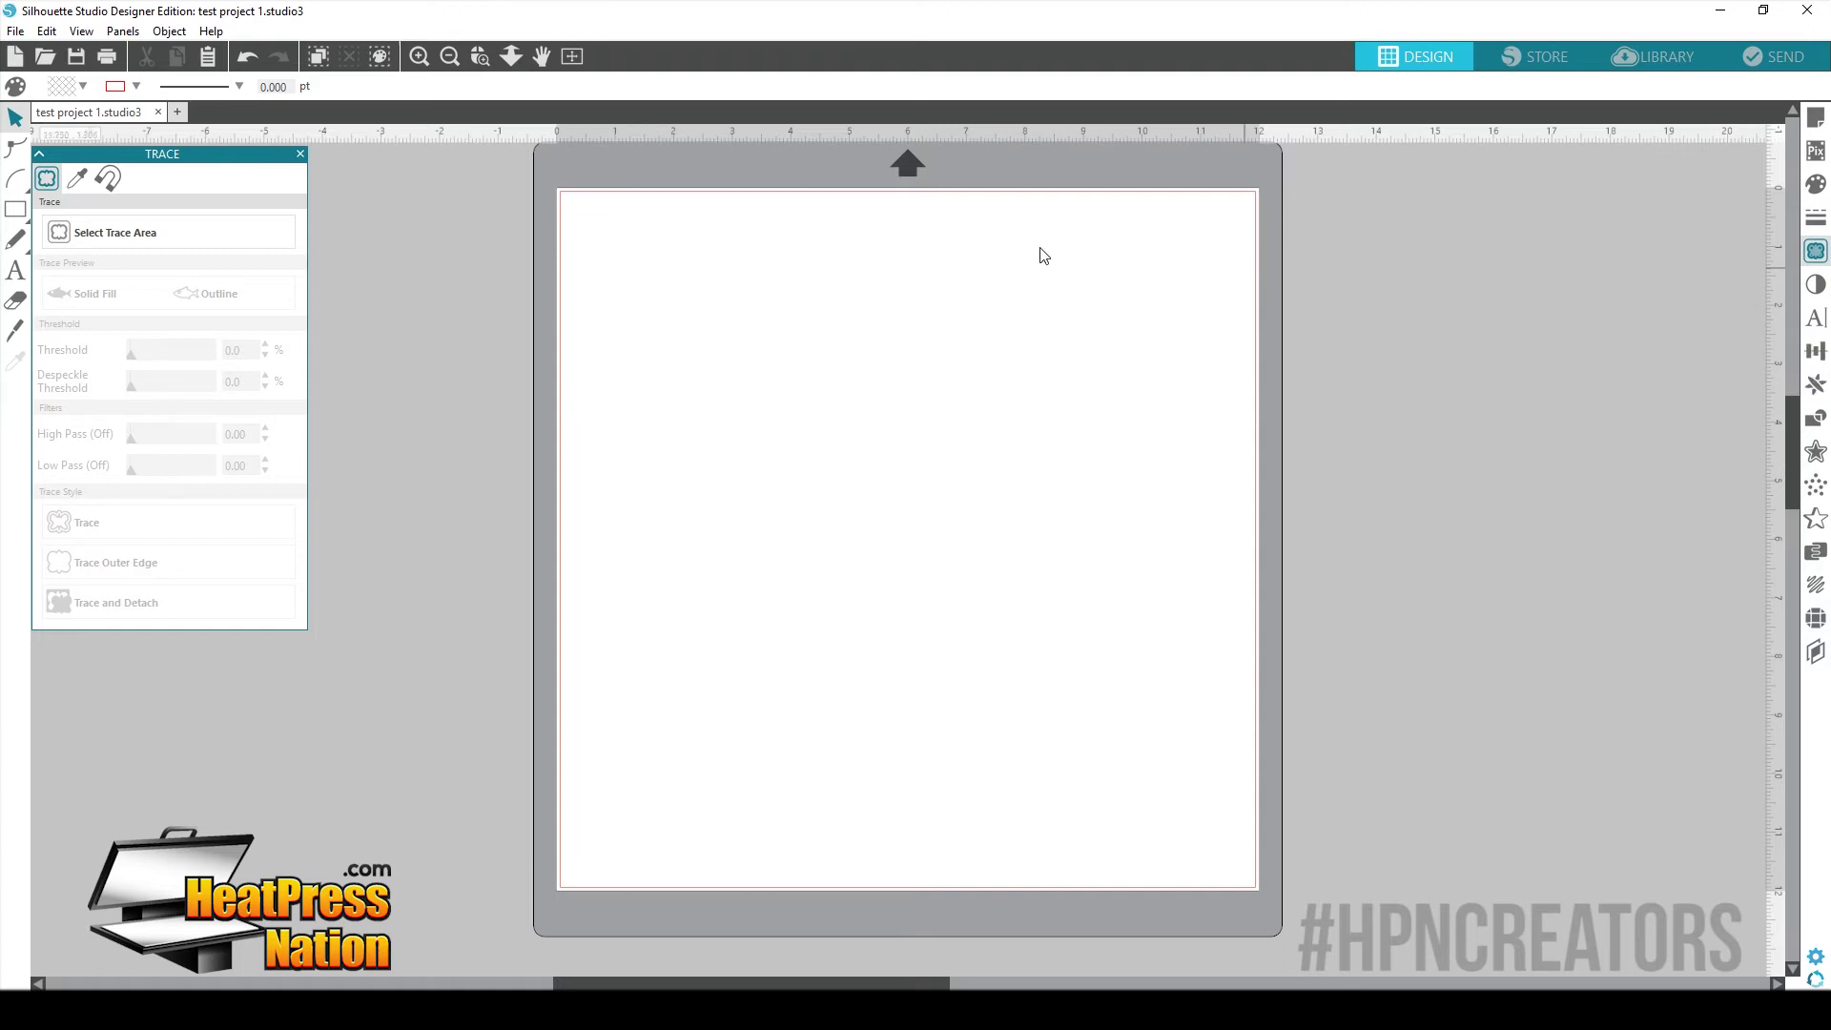
click(298, 155)
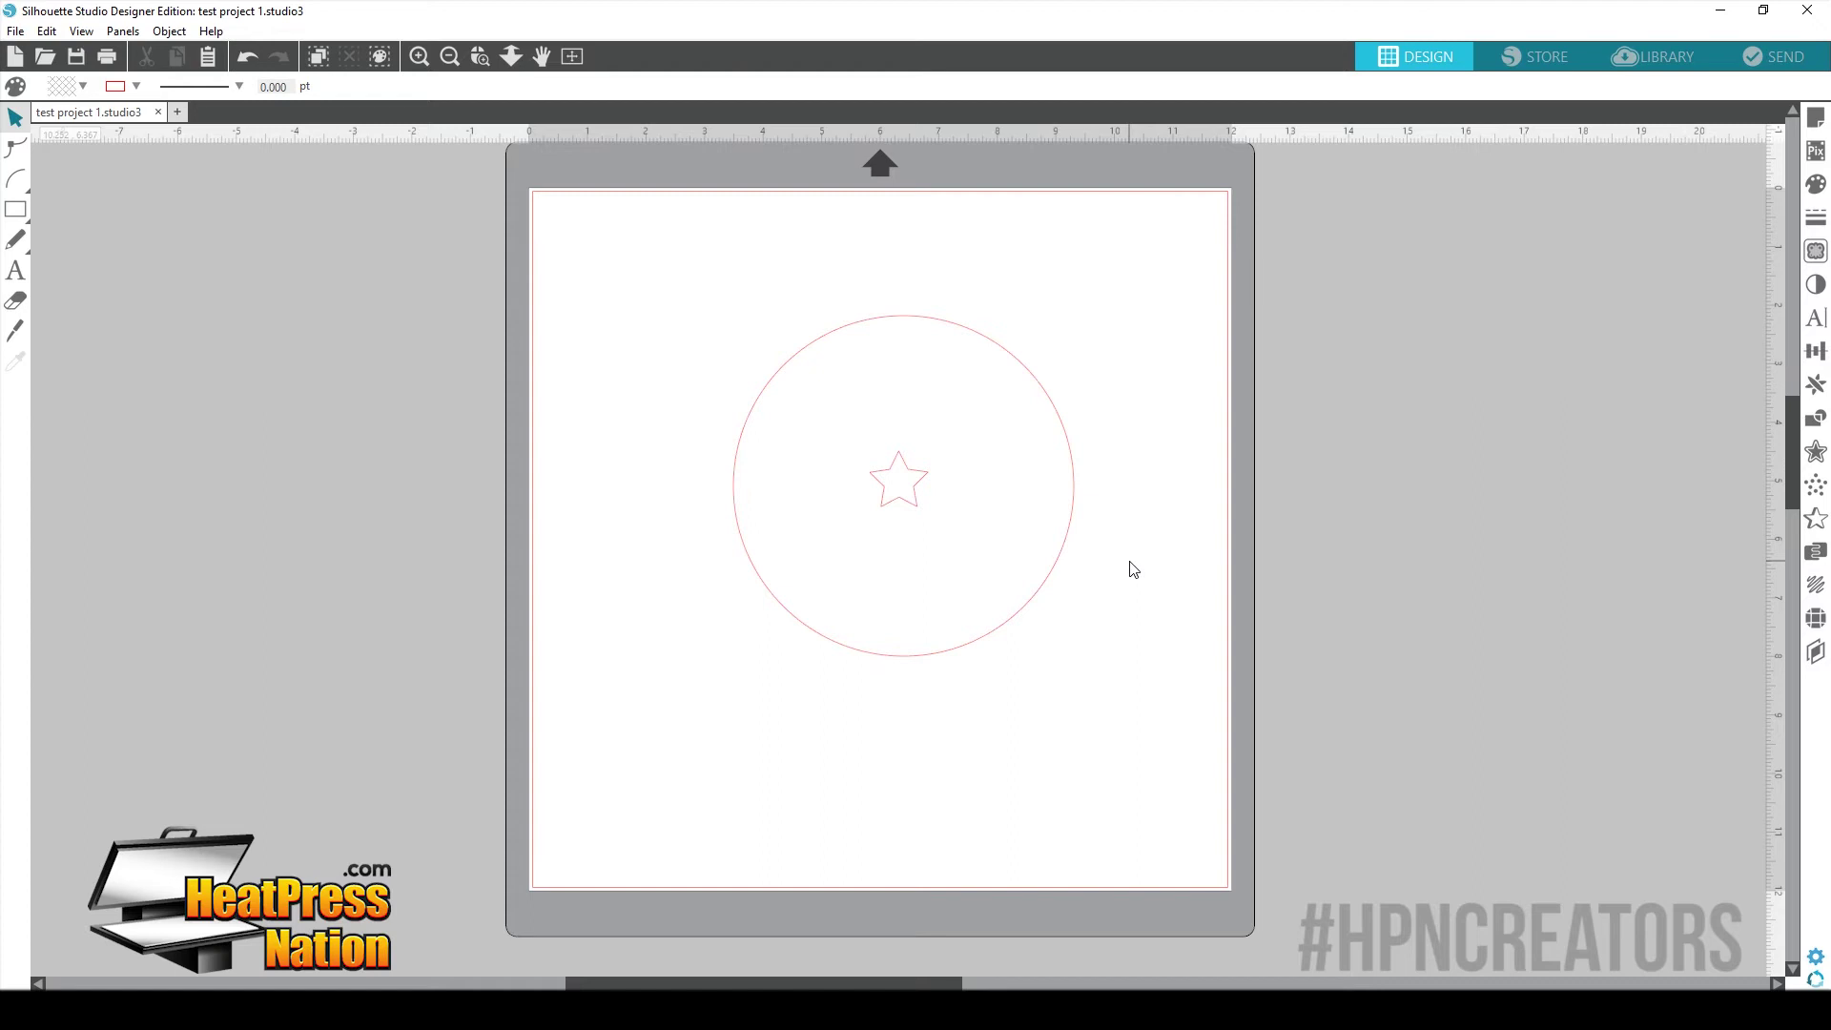
- Select the star, briefly try the Text tool, then reselect the star for Transform alignment
click(908, 480)
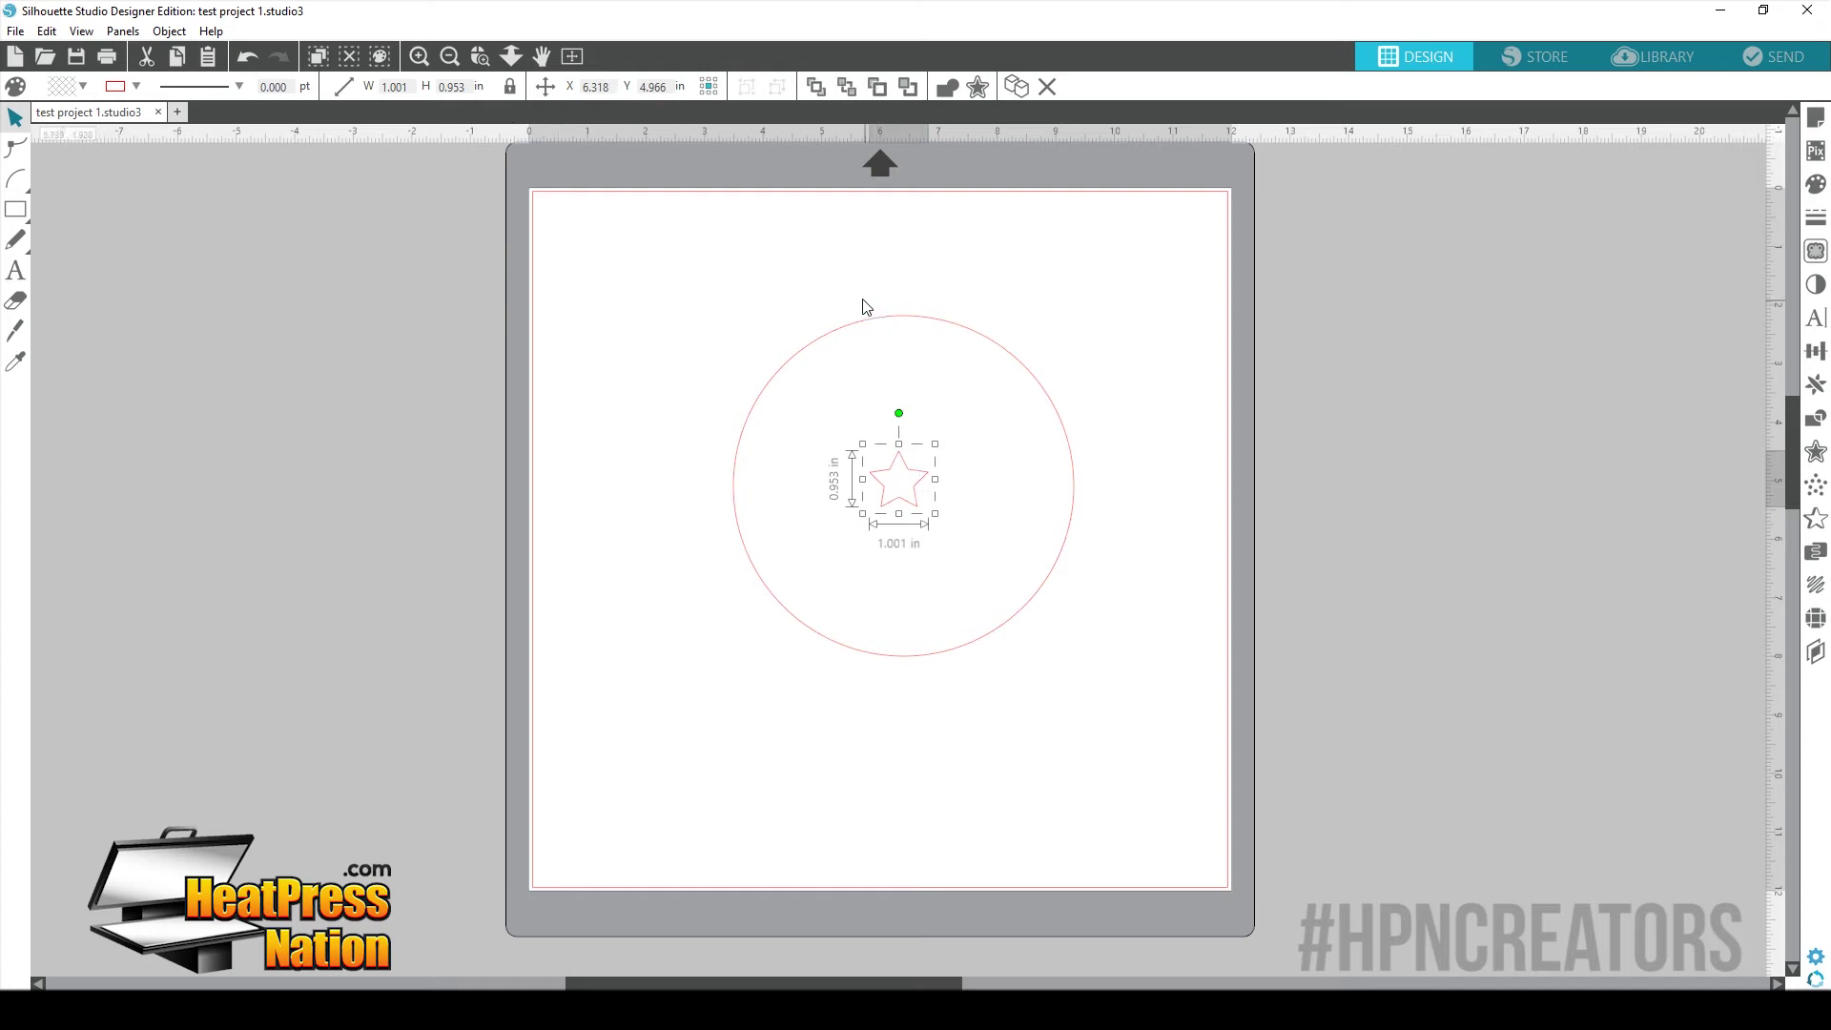
click(15, 270)
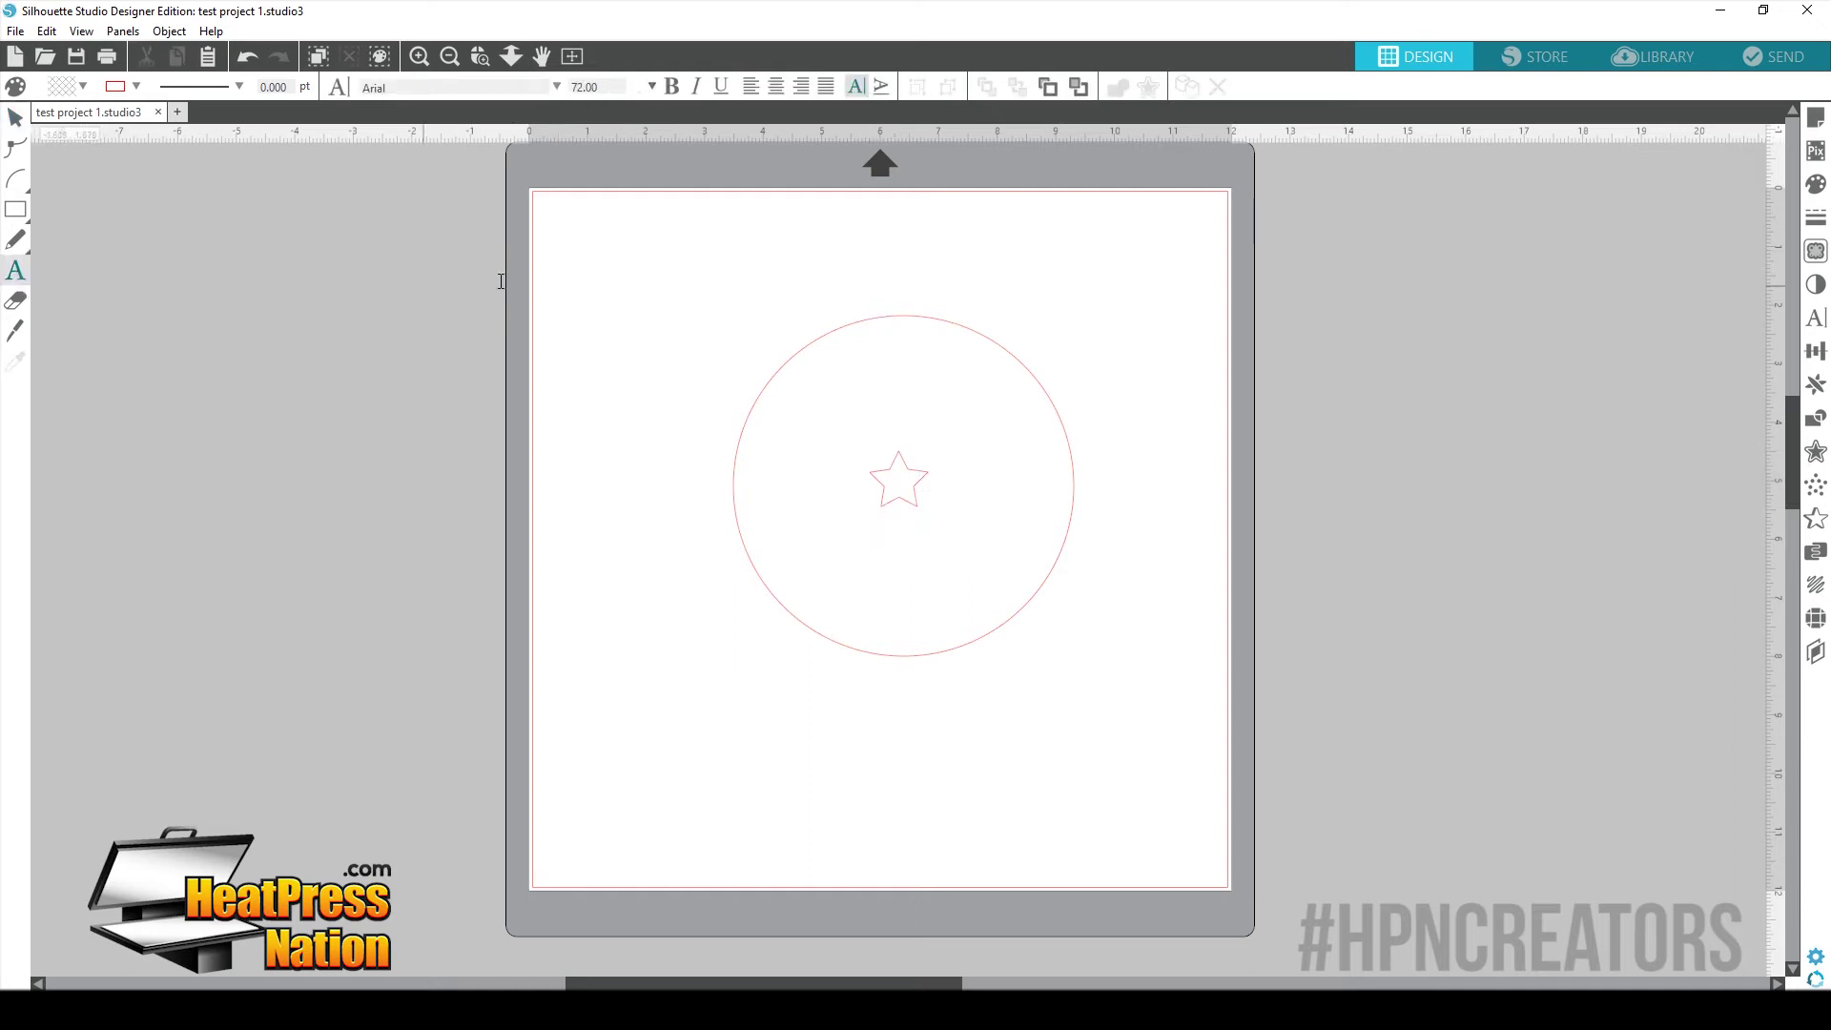
click(603, 257)
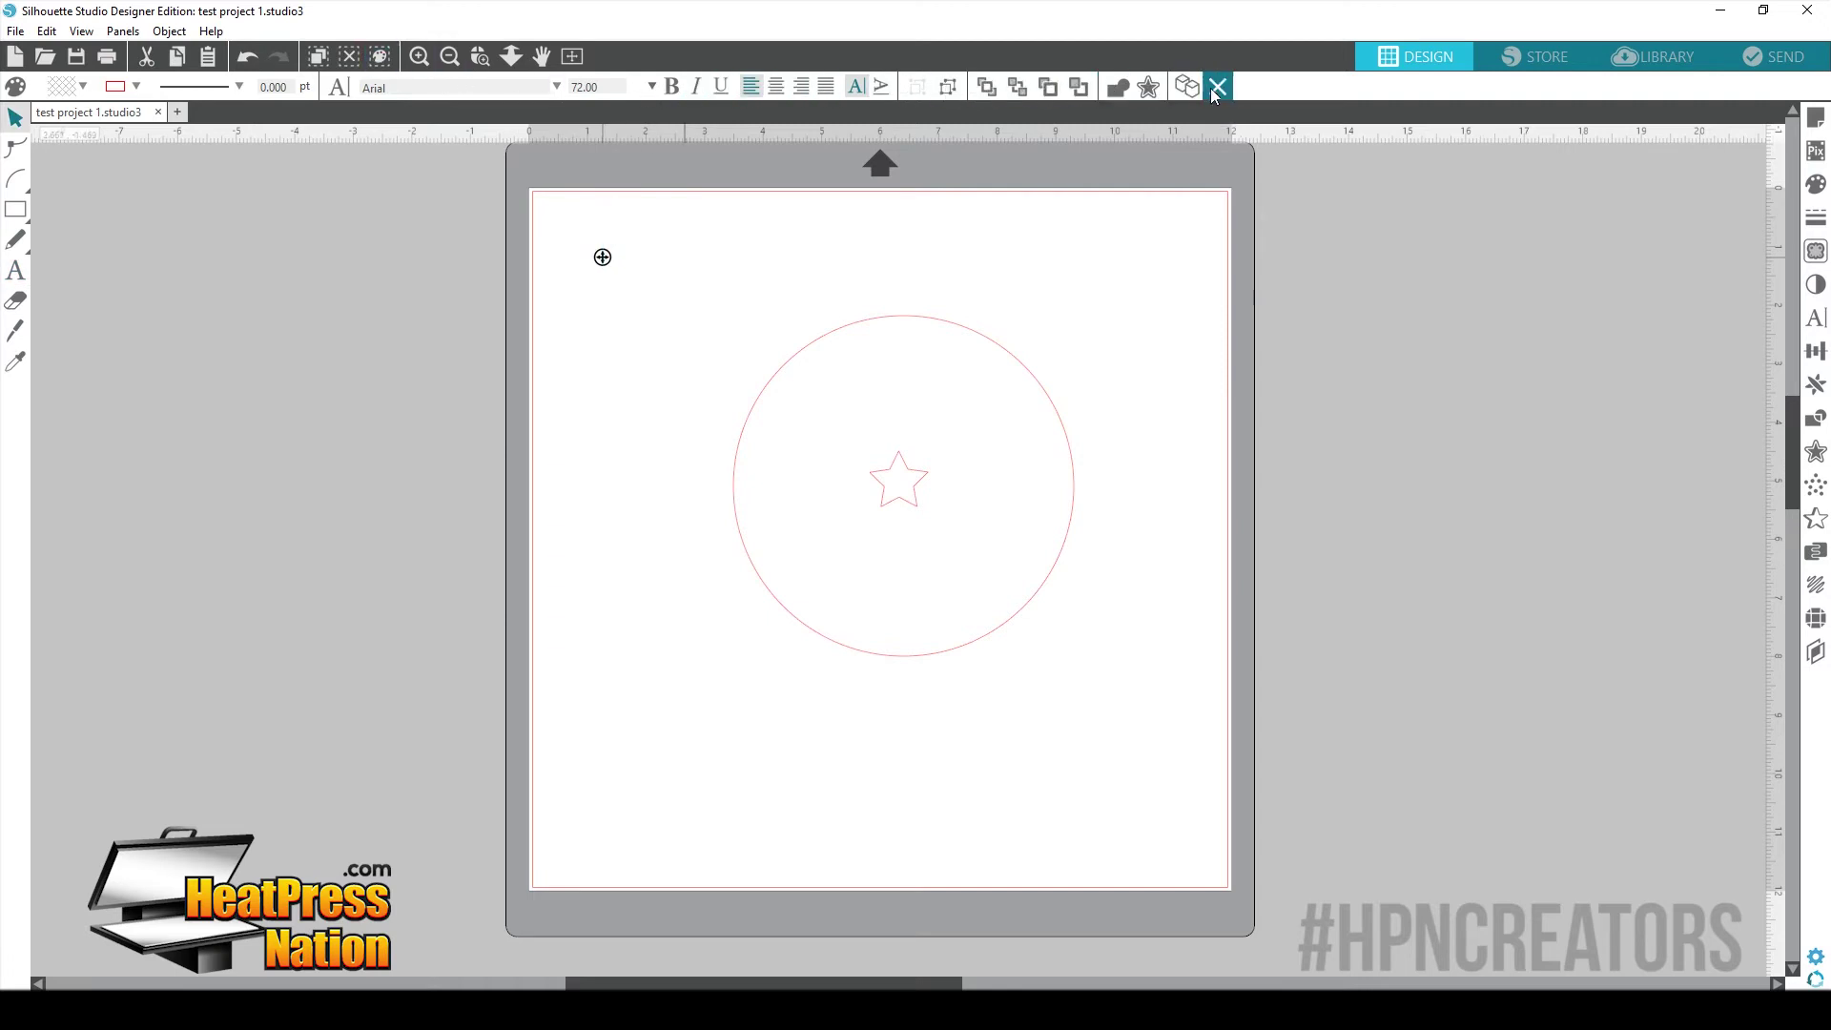
click(924, 480)
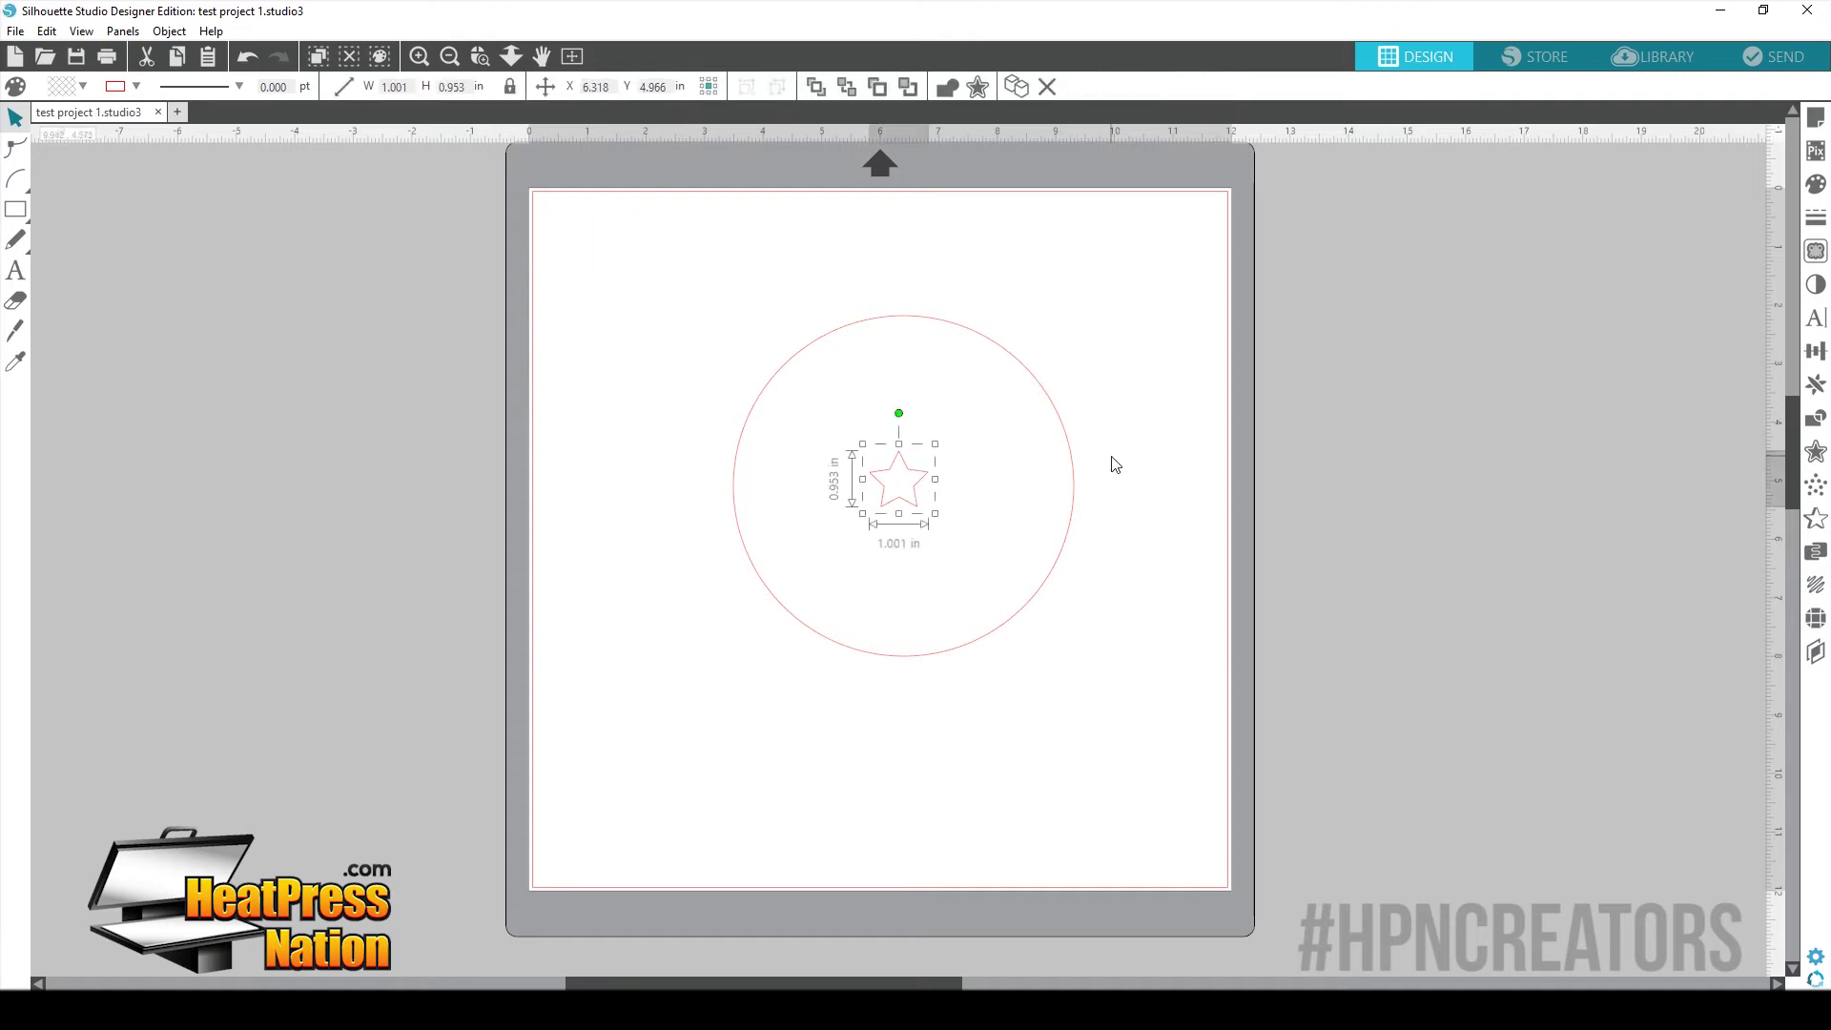
click(1815, 351)
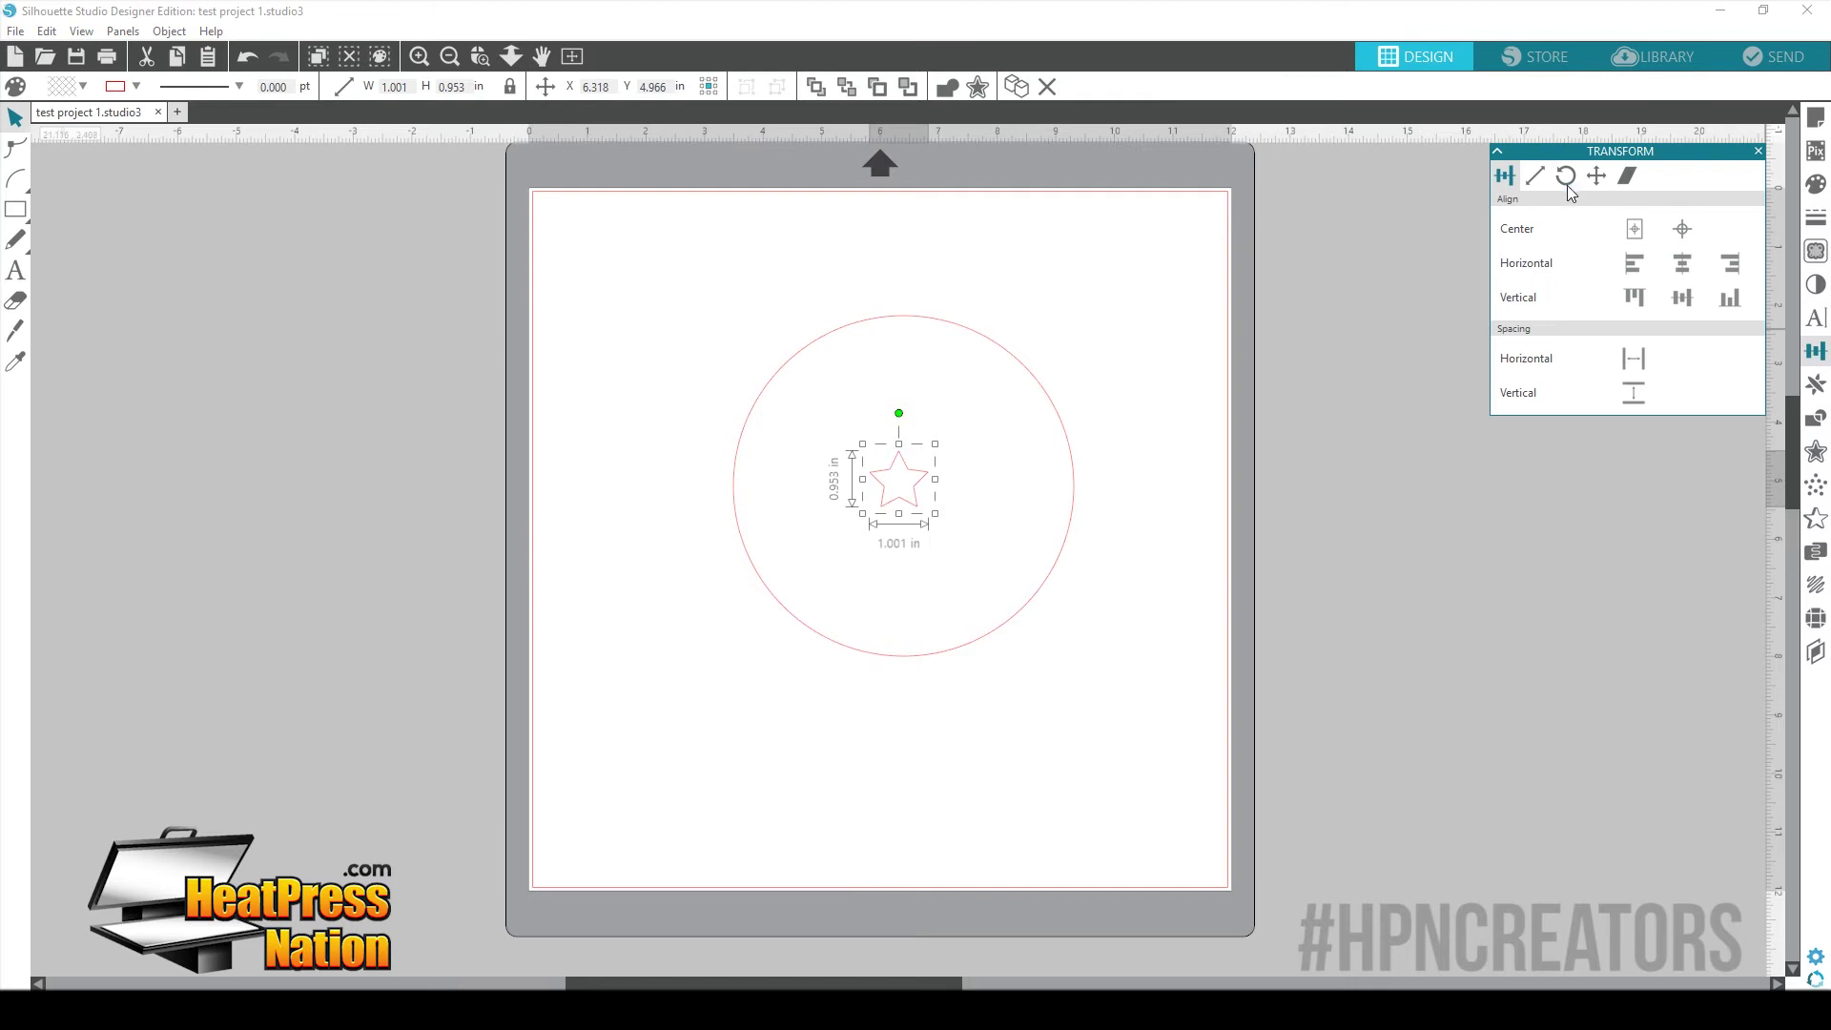
- Set the star's width to 5 inches, then back to 1 inch, and deselect it
click(1537, 178)
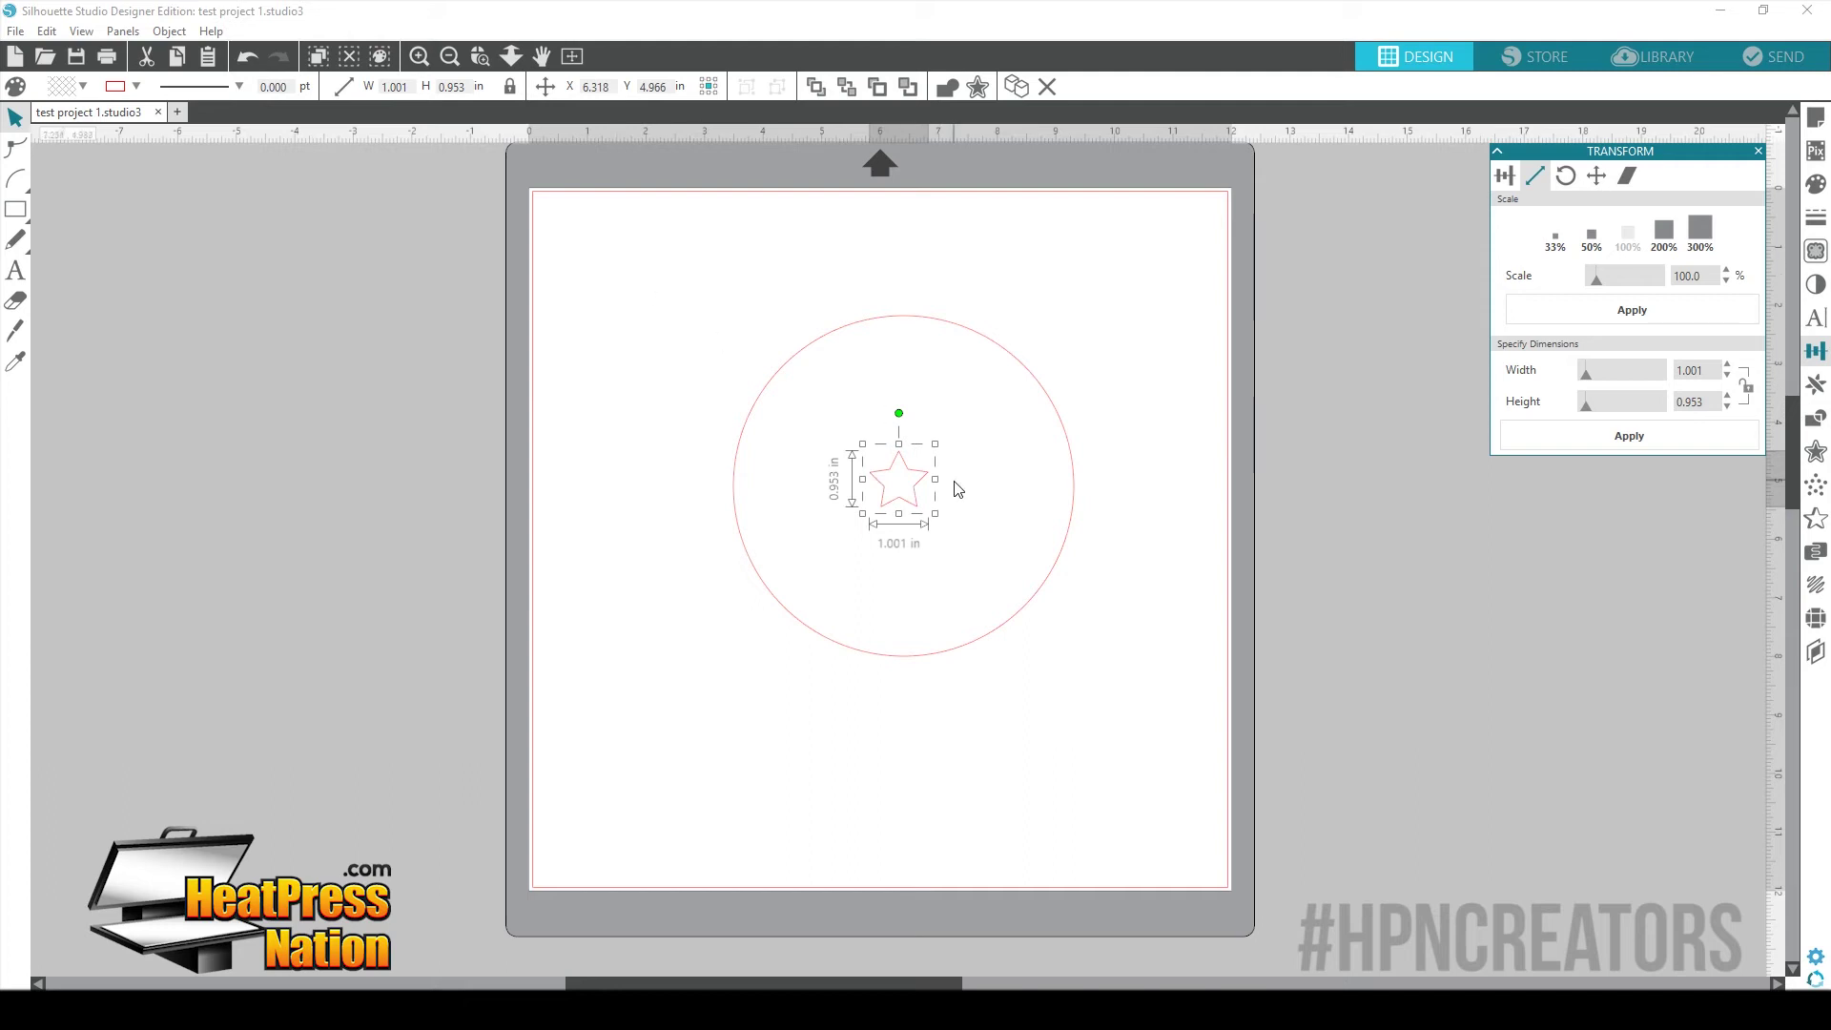
click(389, 89)
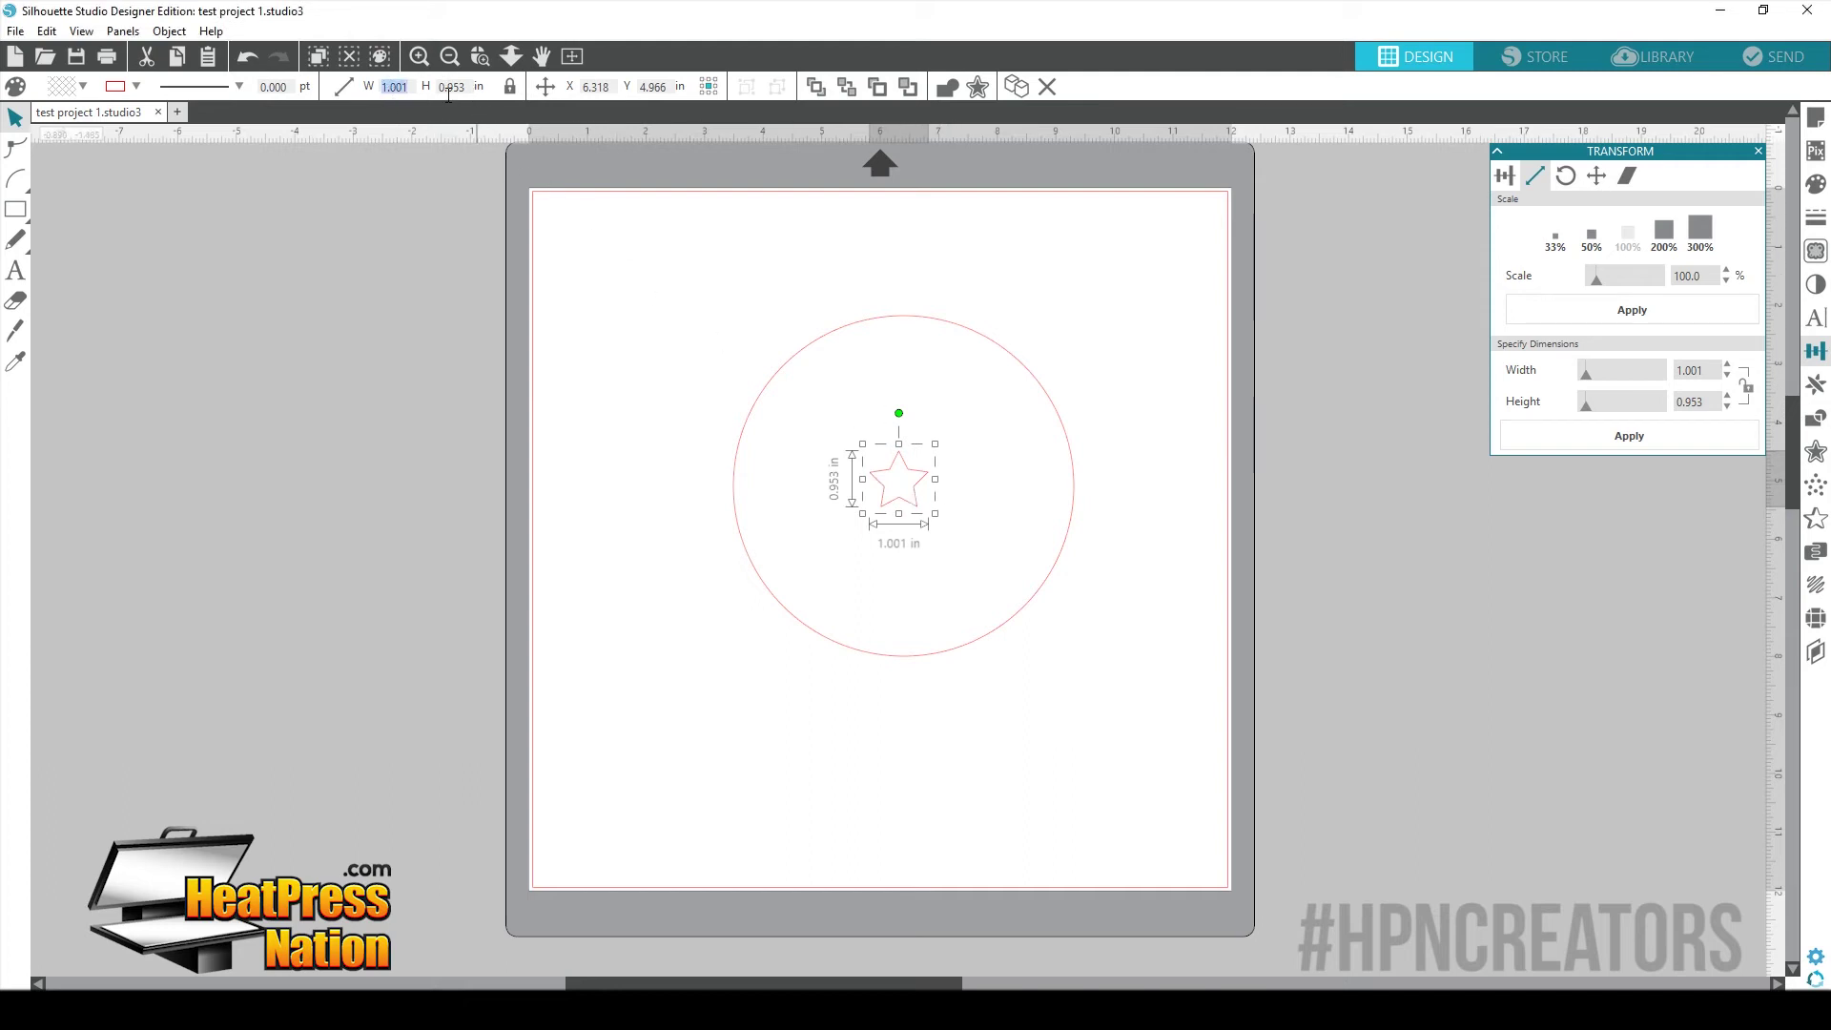
text(5)
key(Return)
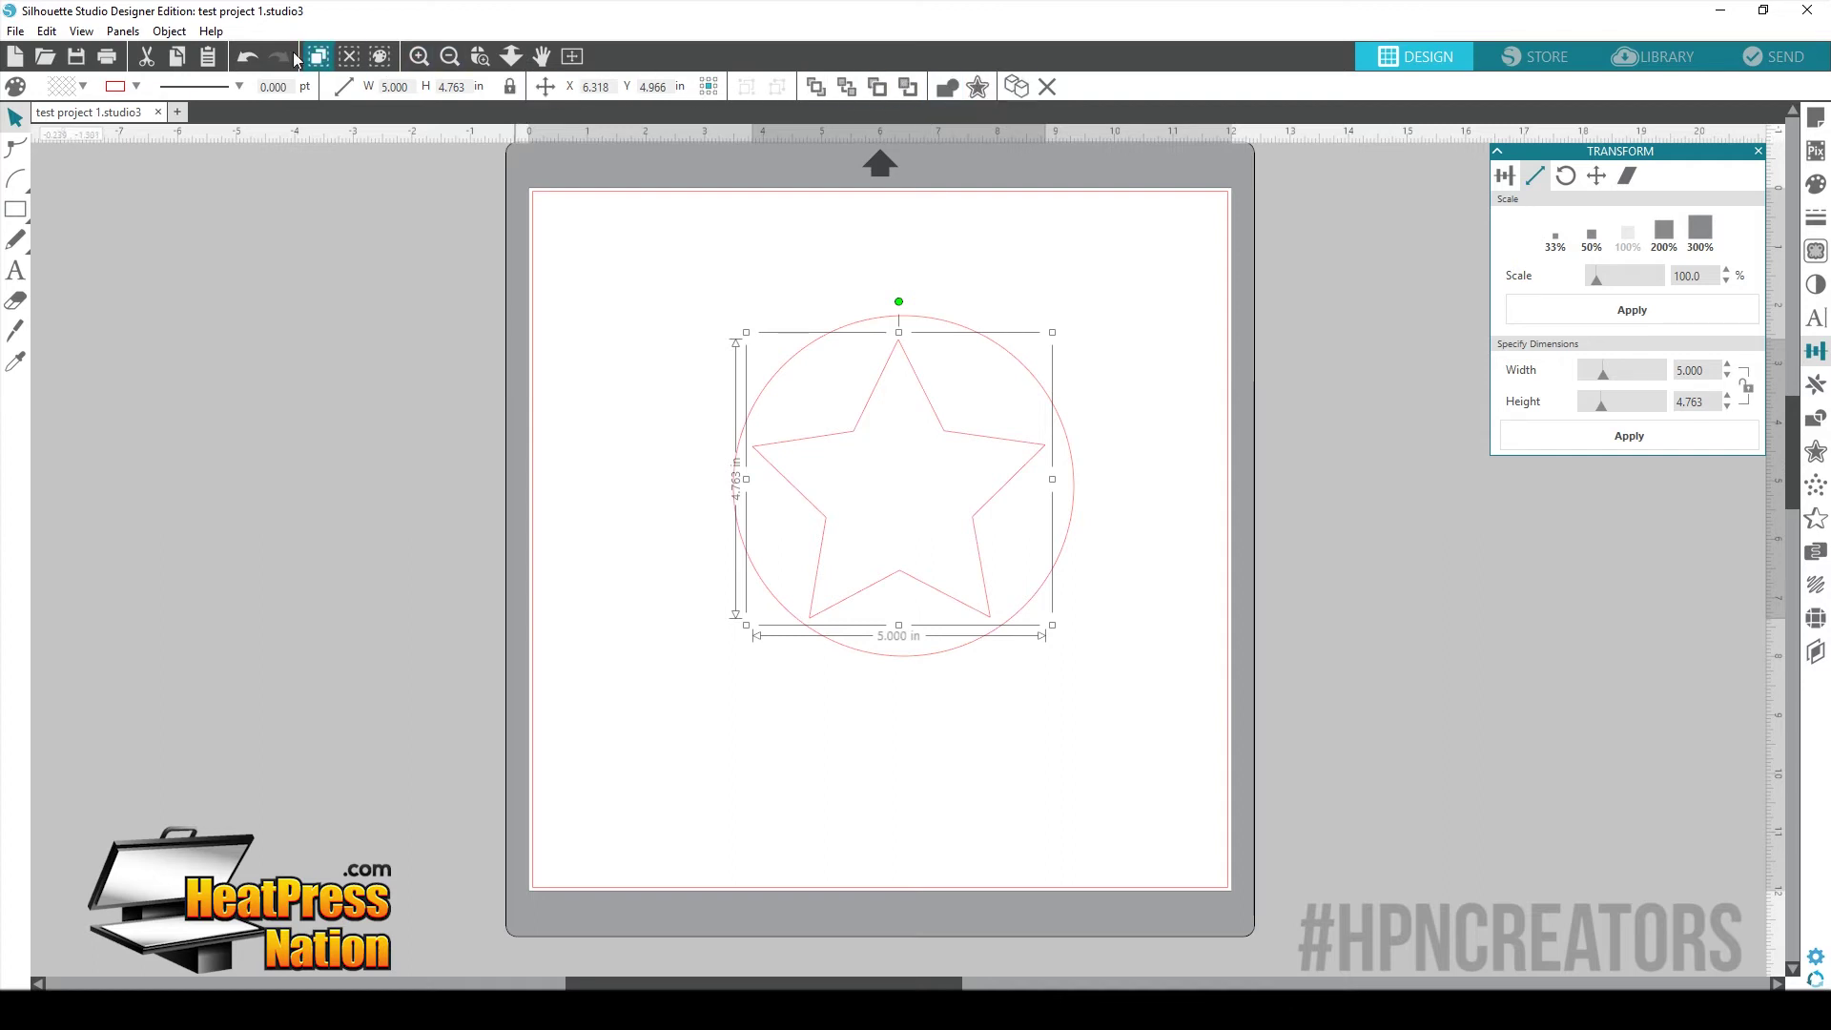
double_click(387, 88)
text(1)
key(Return)
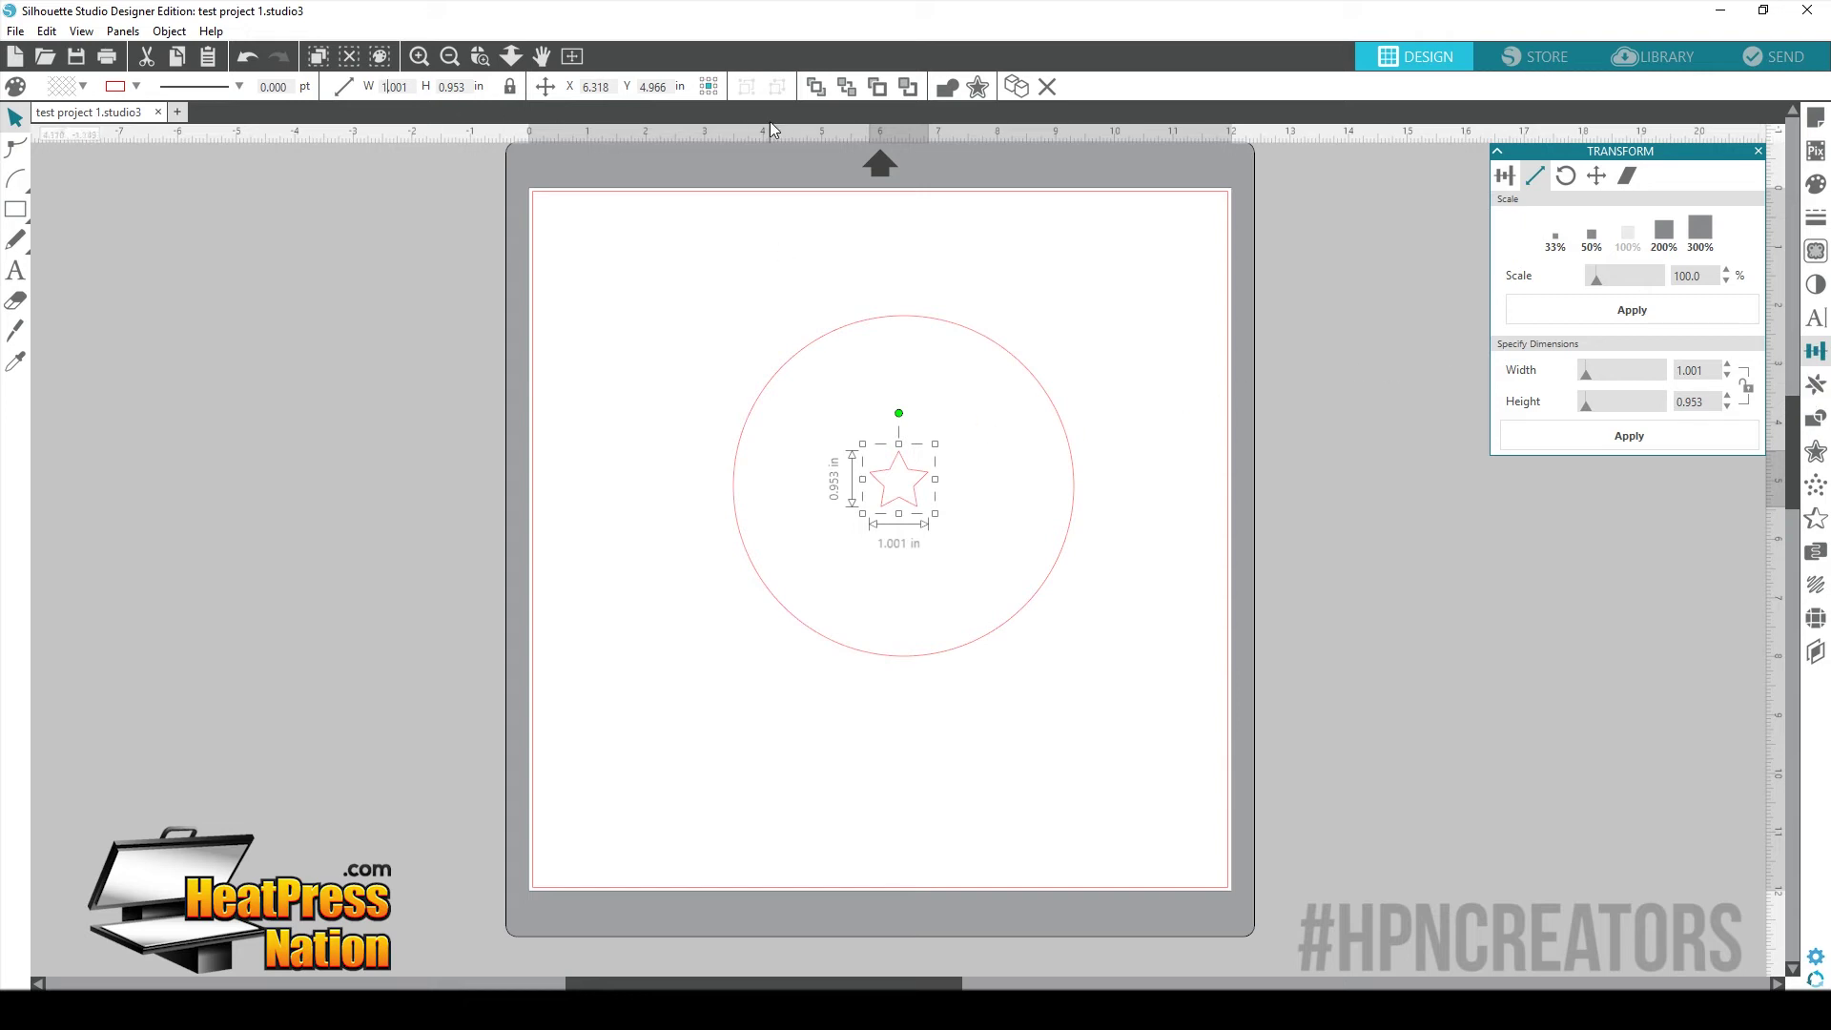
click(976, 452)
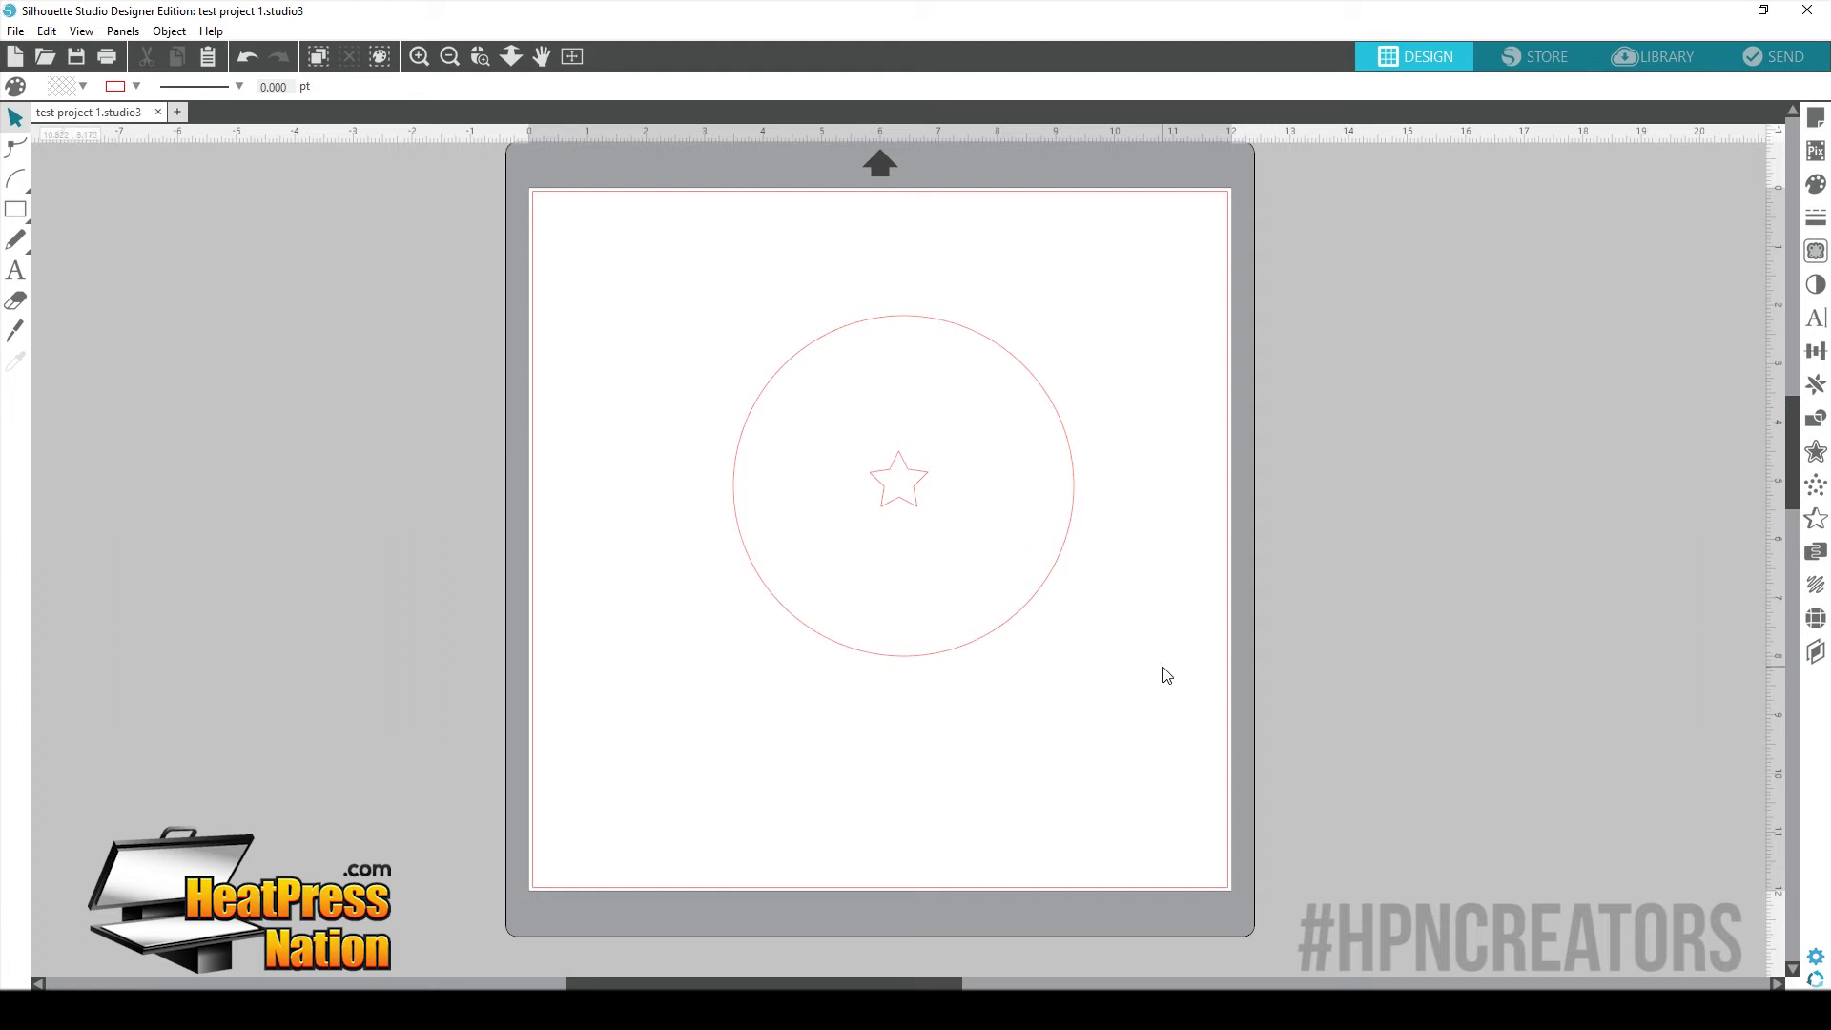
- Replicate the star onto the circle with Object on Path and set 10 repeats
click(920, 481)
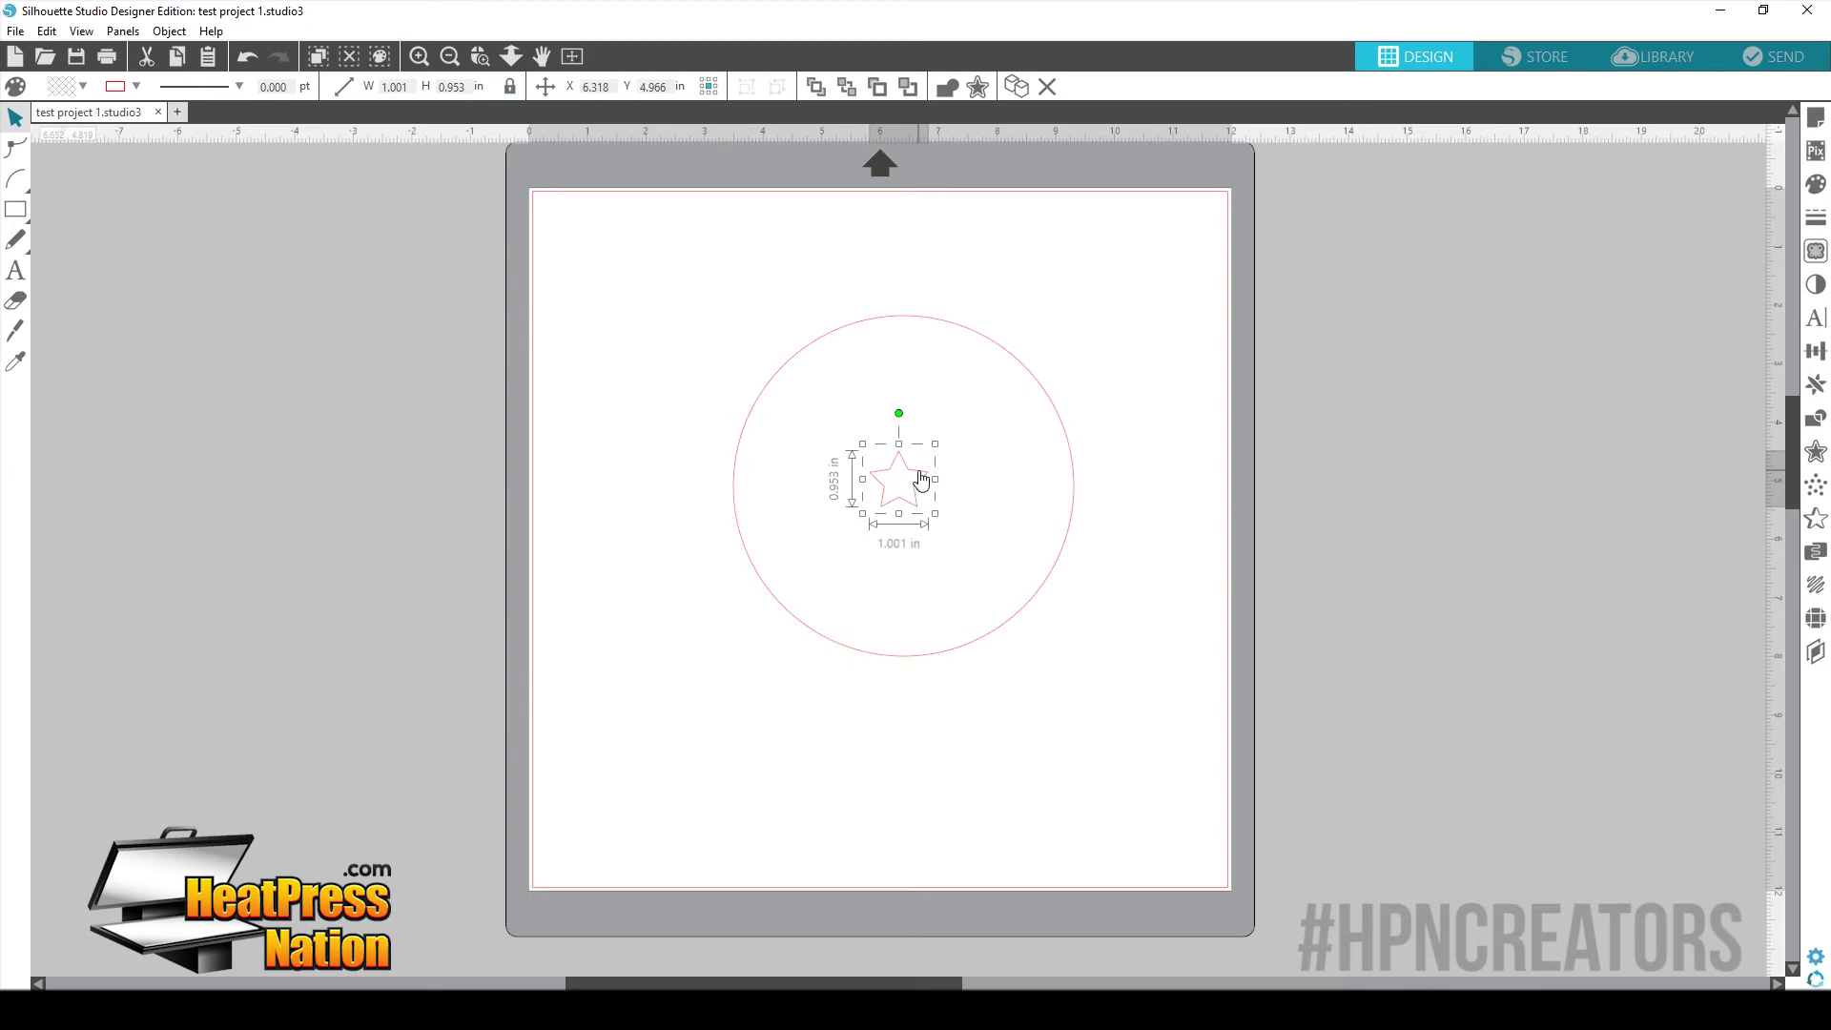
click(1816, 385)
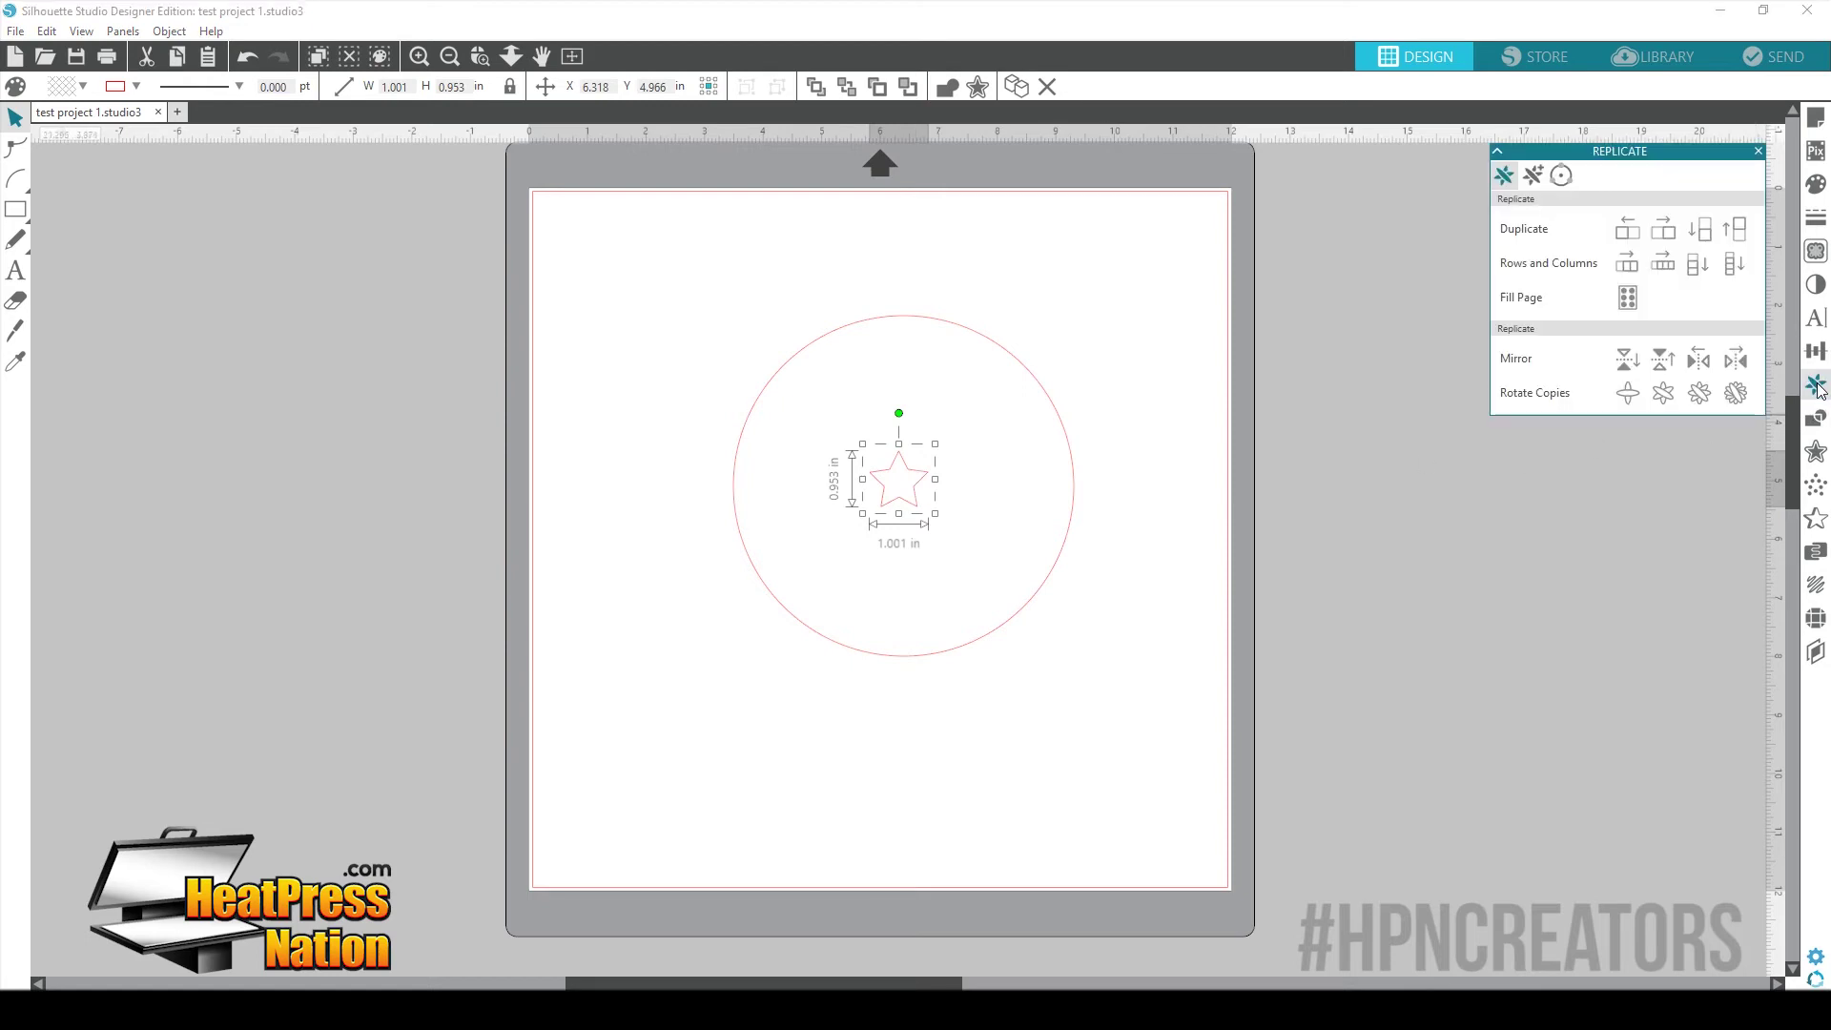
click(1561, 176)
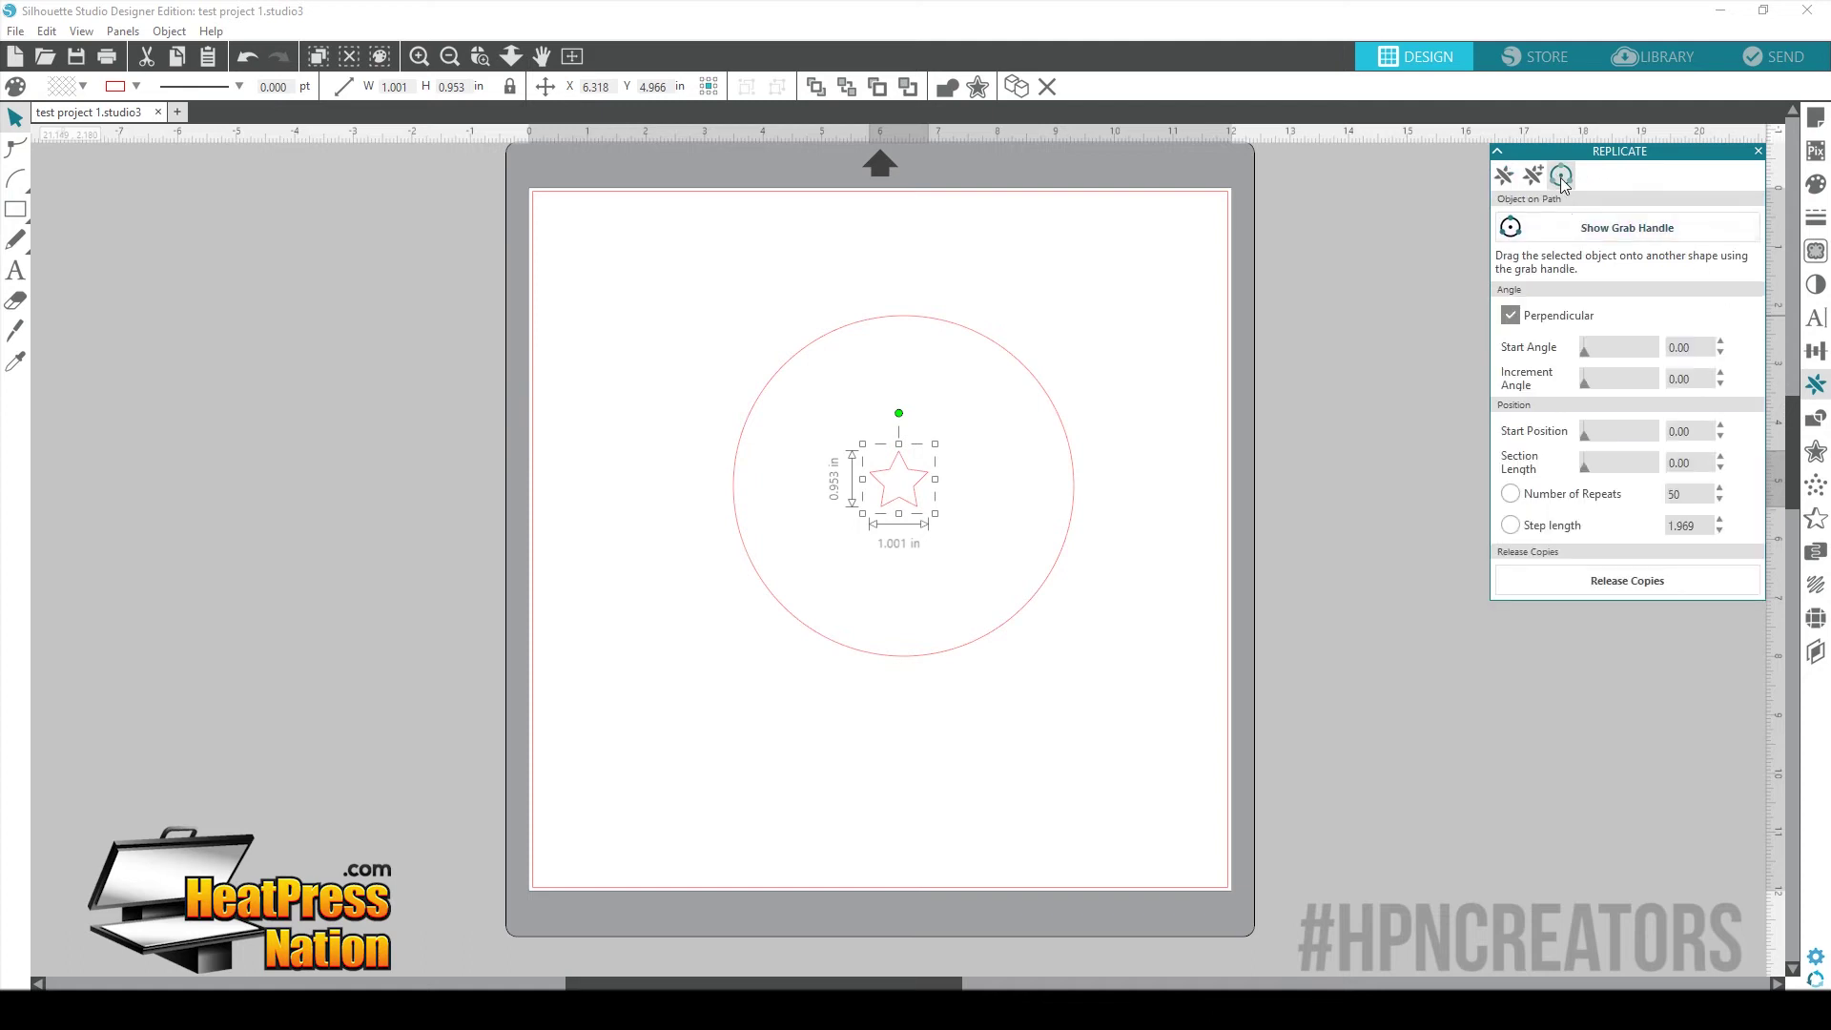
click(1605, 227)
drag(898, 478, 918, 330)
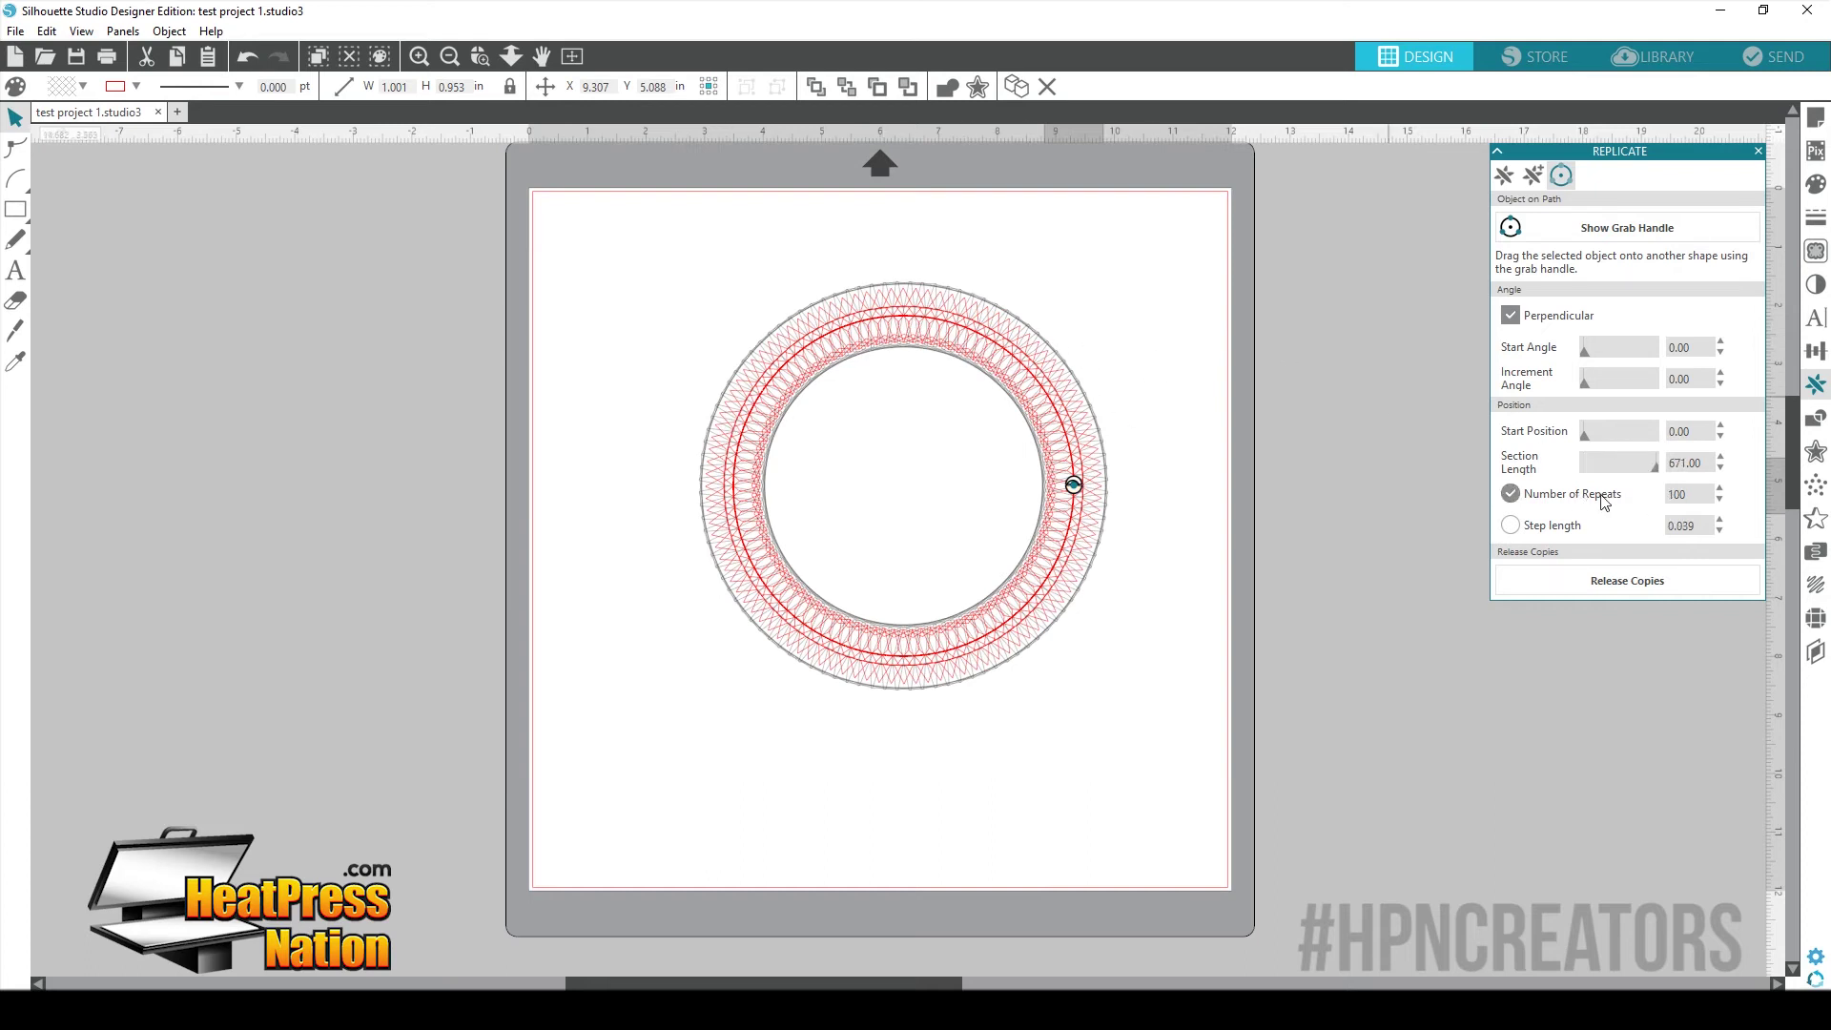
key(Return)
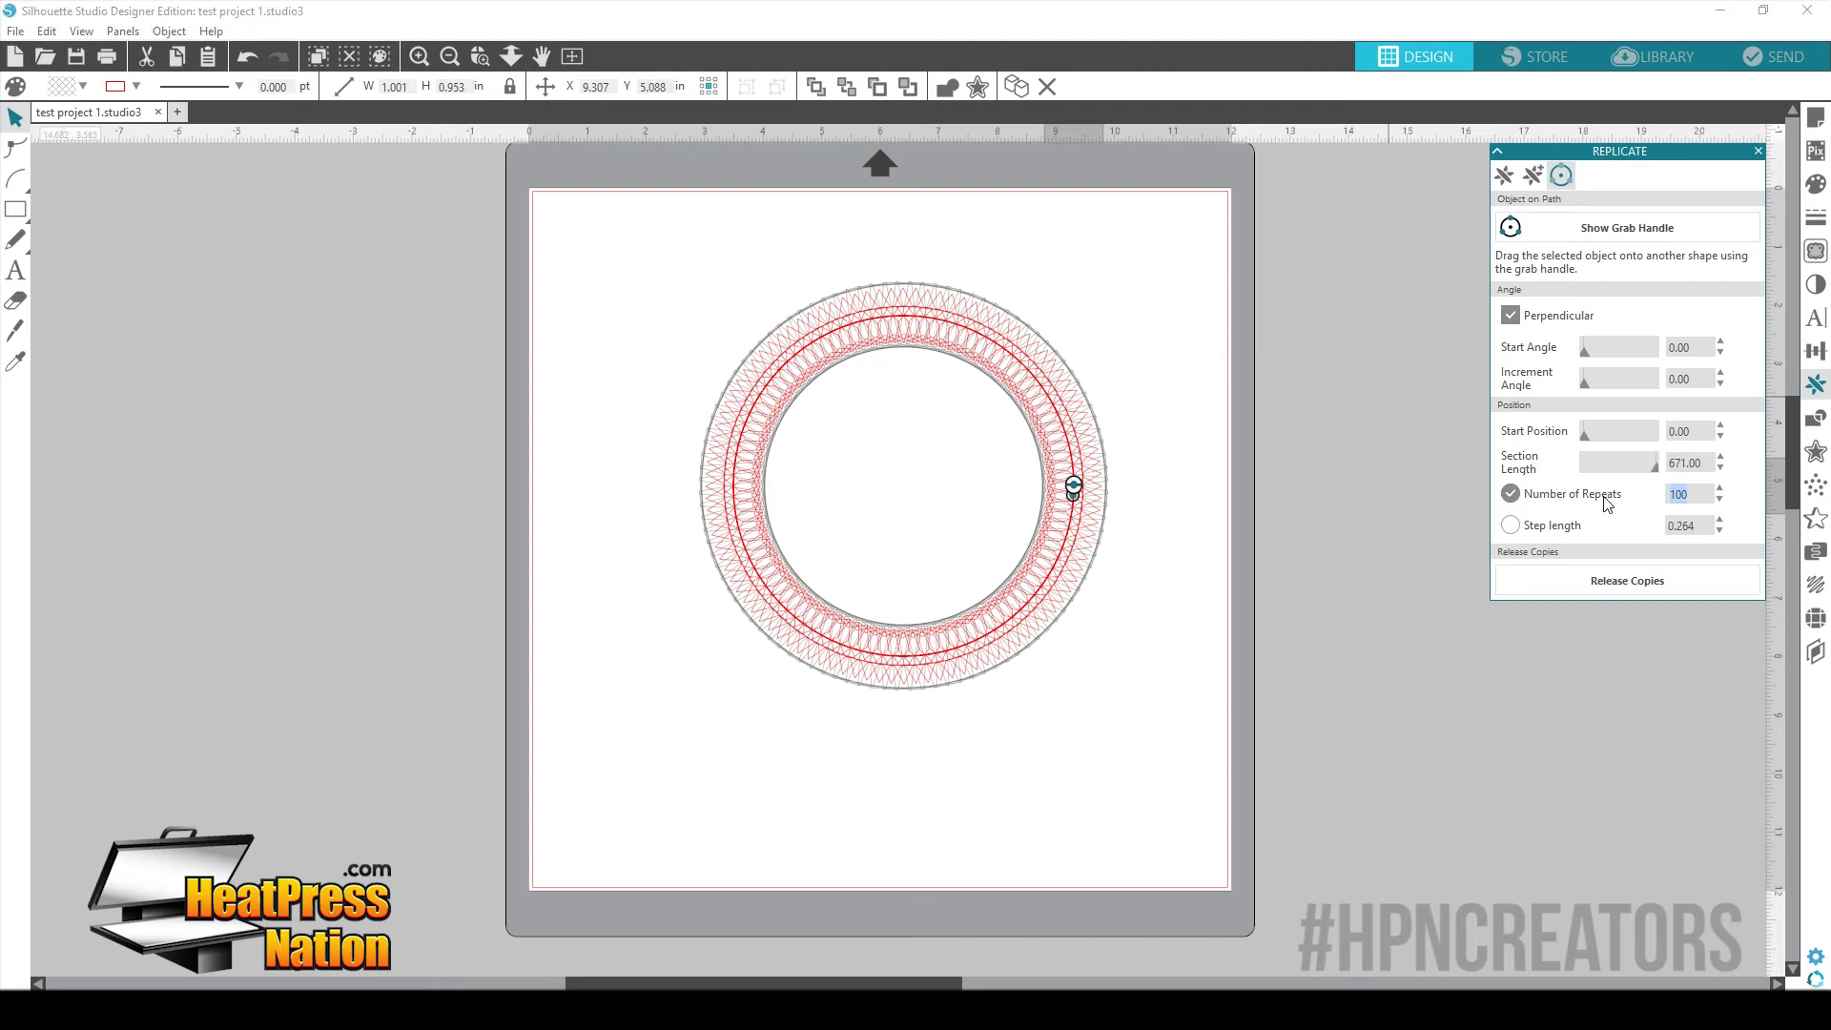
text(10)
key(Return)
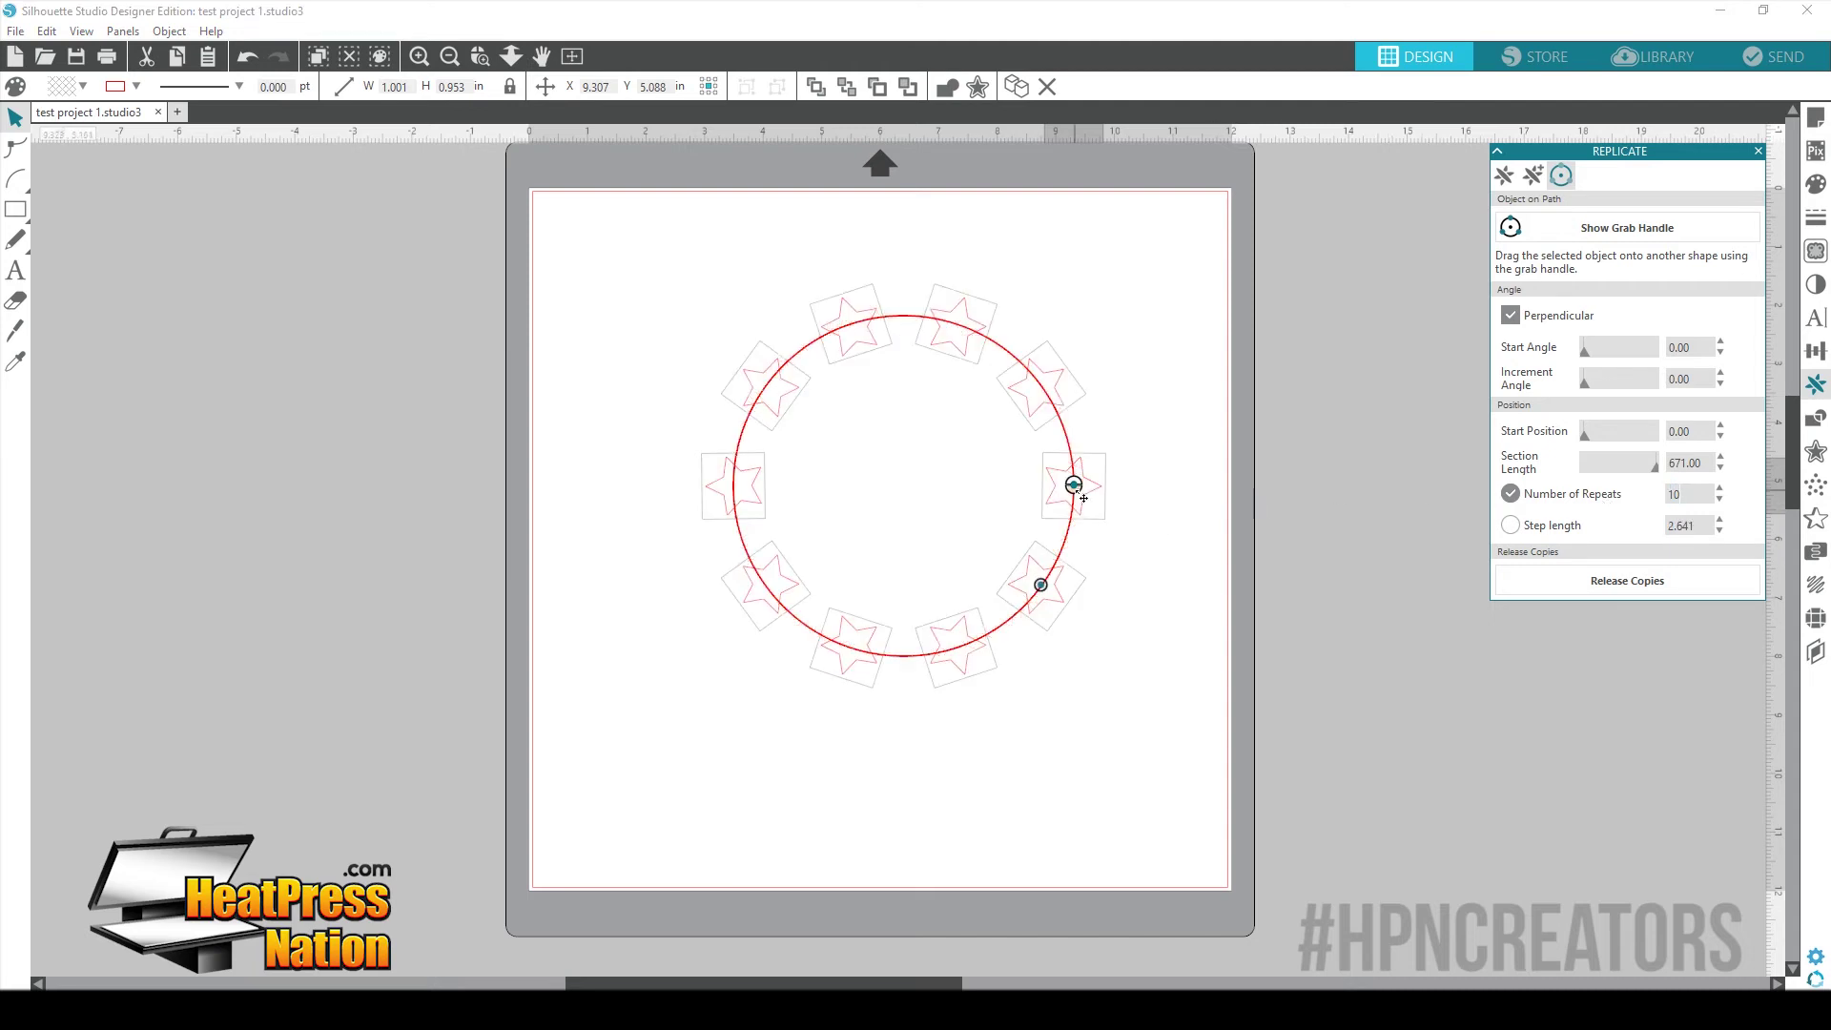
- Slide the stars along the circle and raise the repeat count to 16
drag(1074, 486, 908, 358)
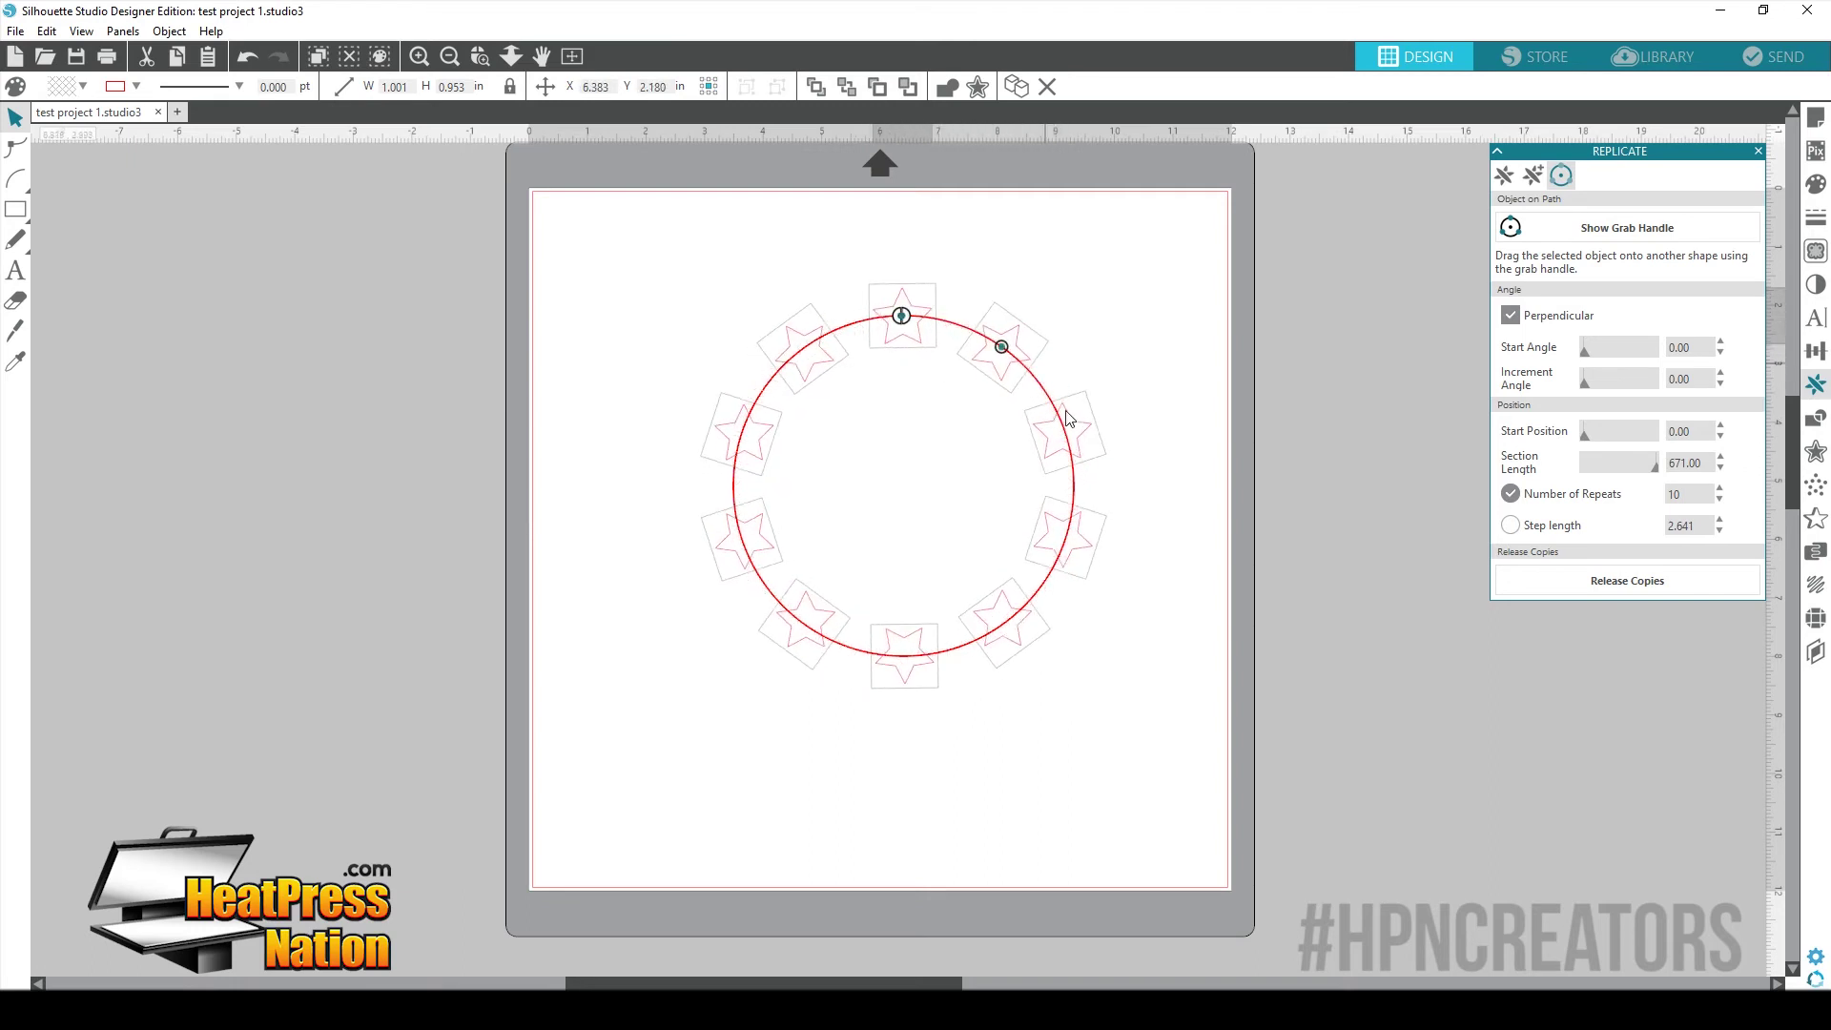
click(1720, 489)
click(1720, 489)
click(1720, 489)
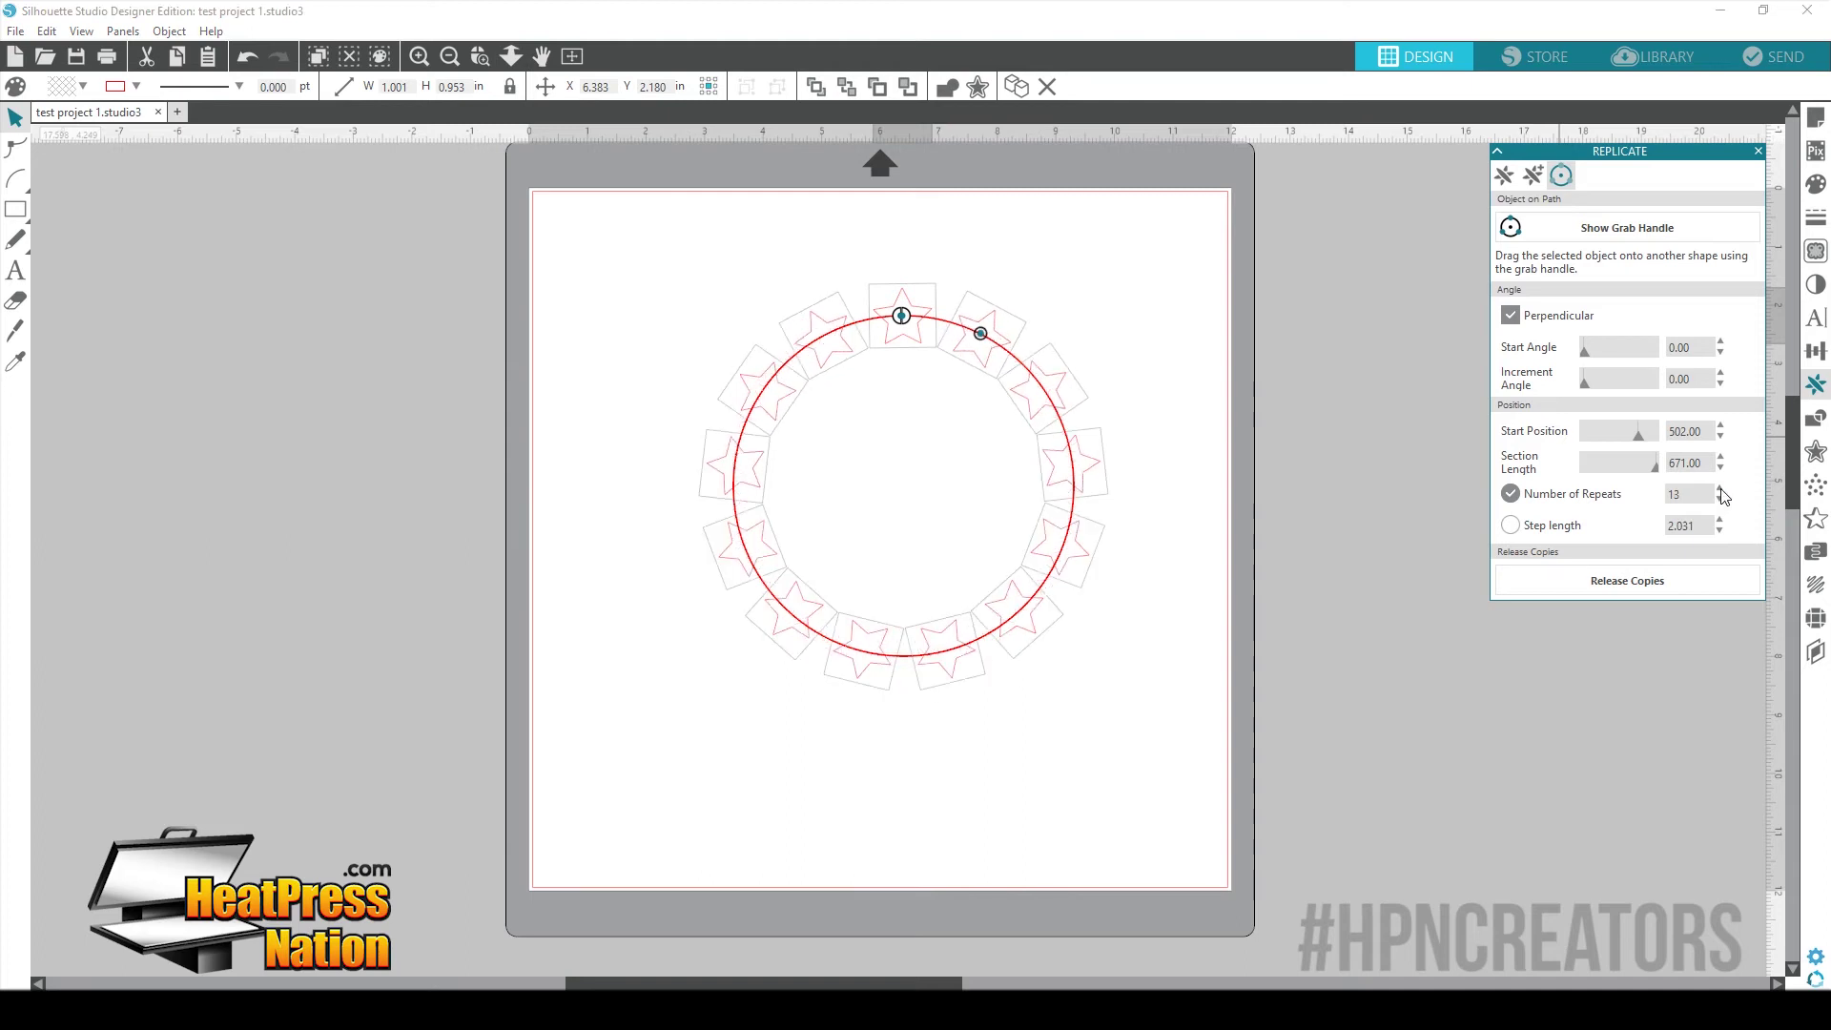
click(1720, 489)
click(1720, 489)
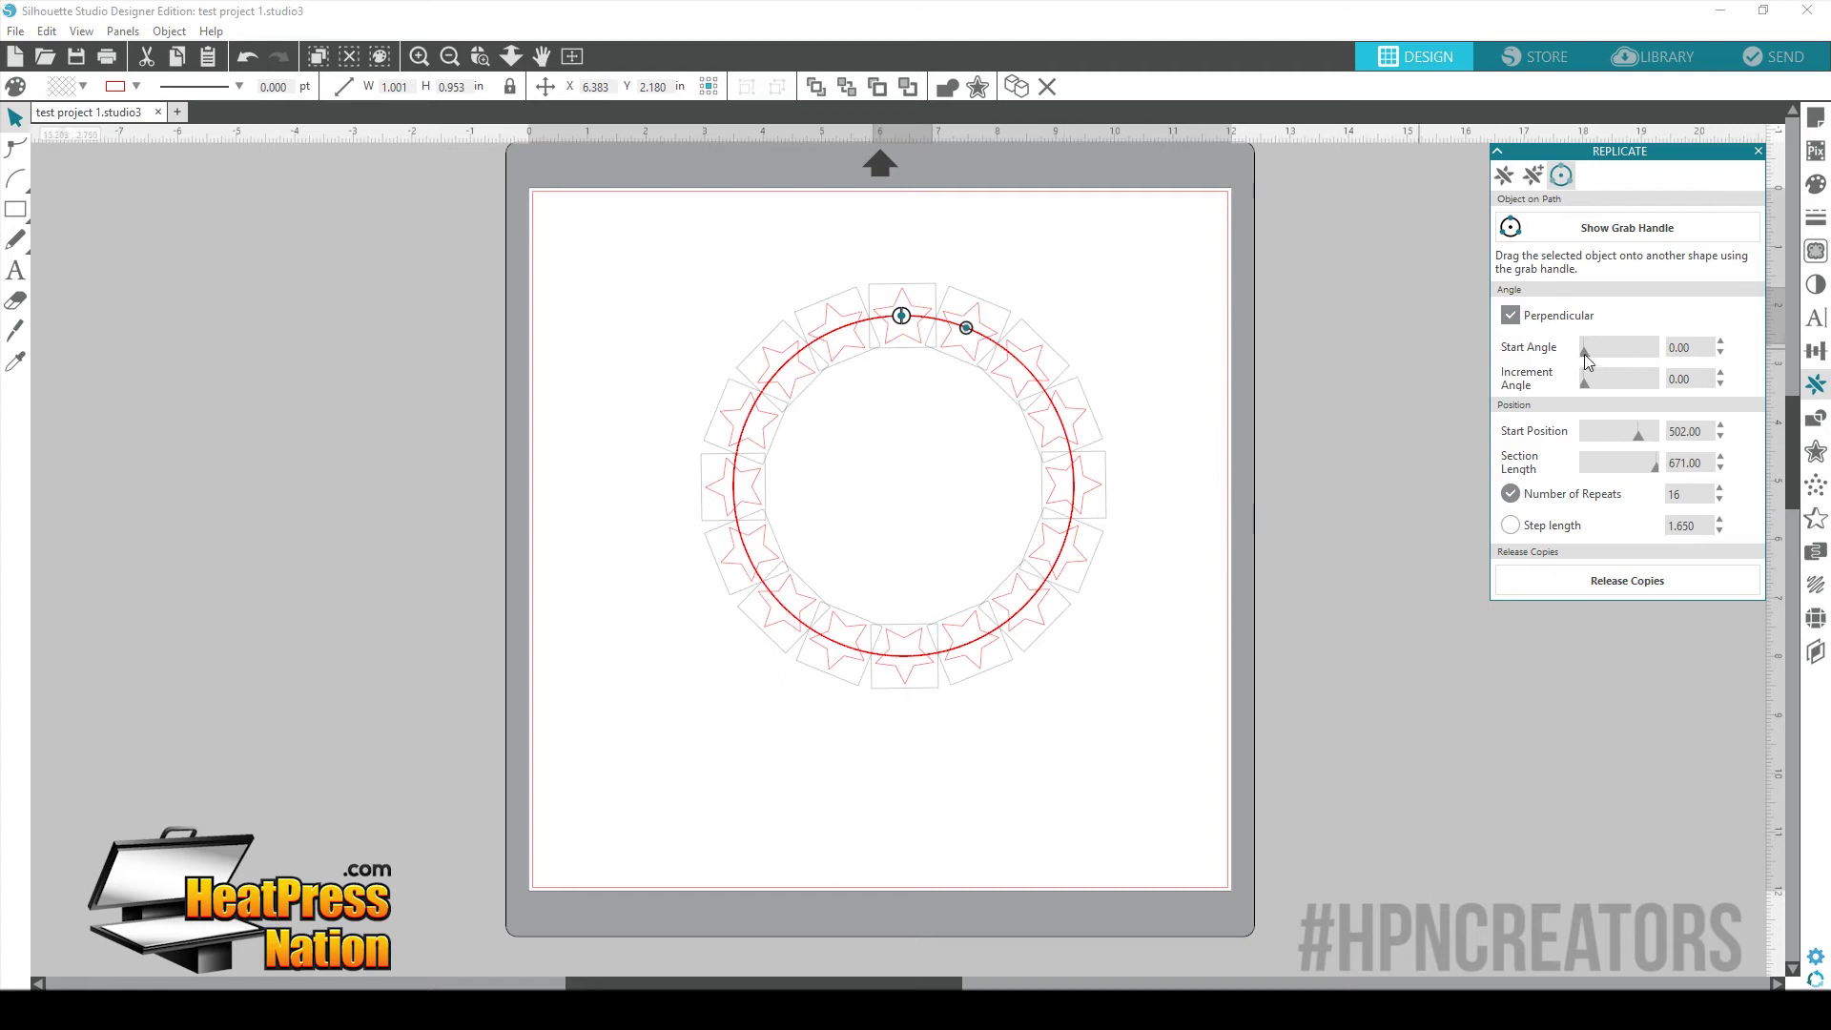
- Test a rising Increment Angle, reset it to 0, and release the star copies
click(1720, 374)
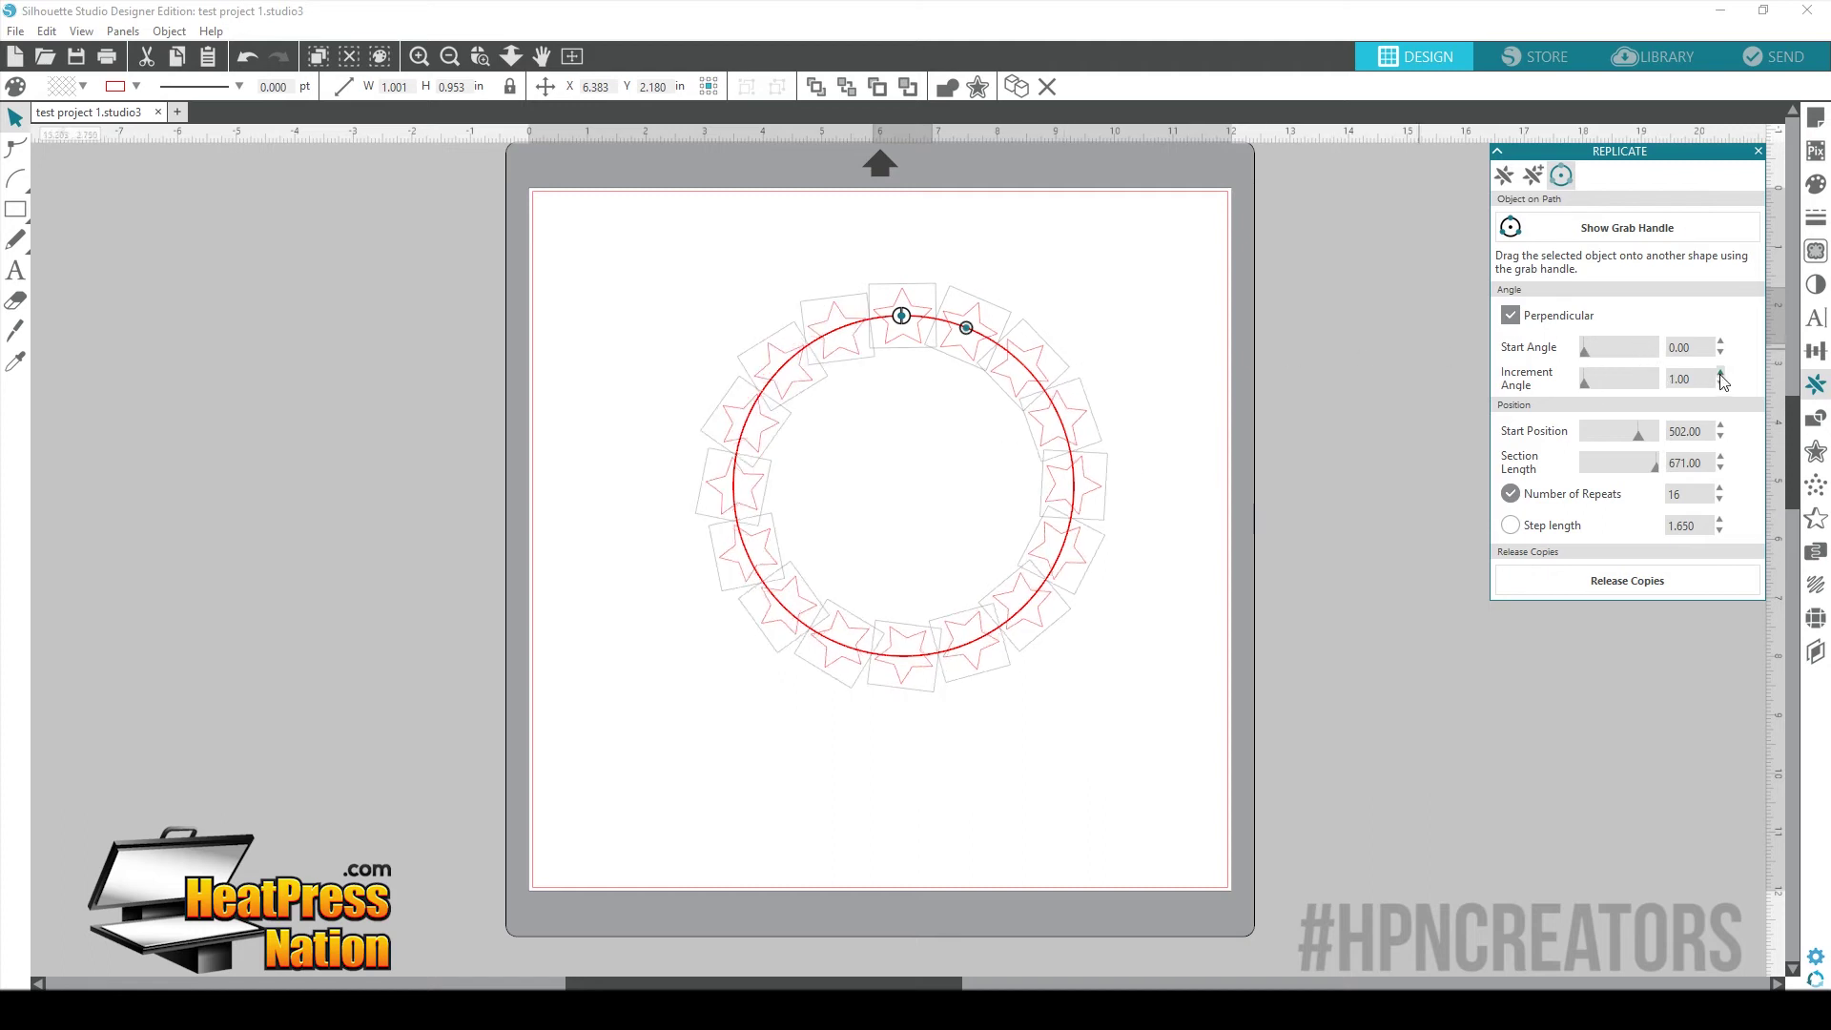
click(1720, 374)
click(1720, 374)
click(1720, 374)
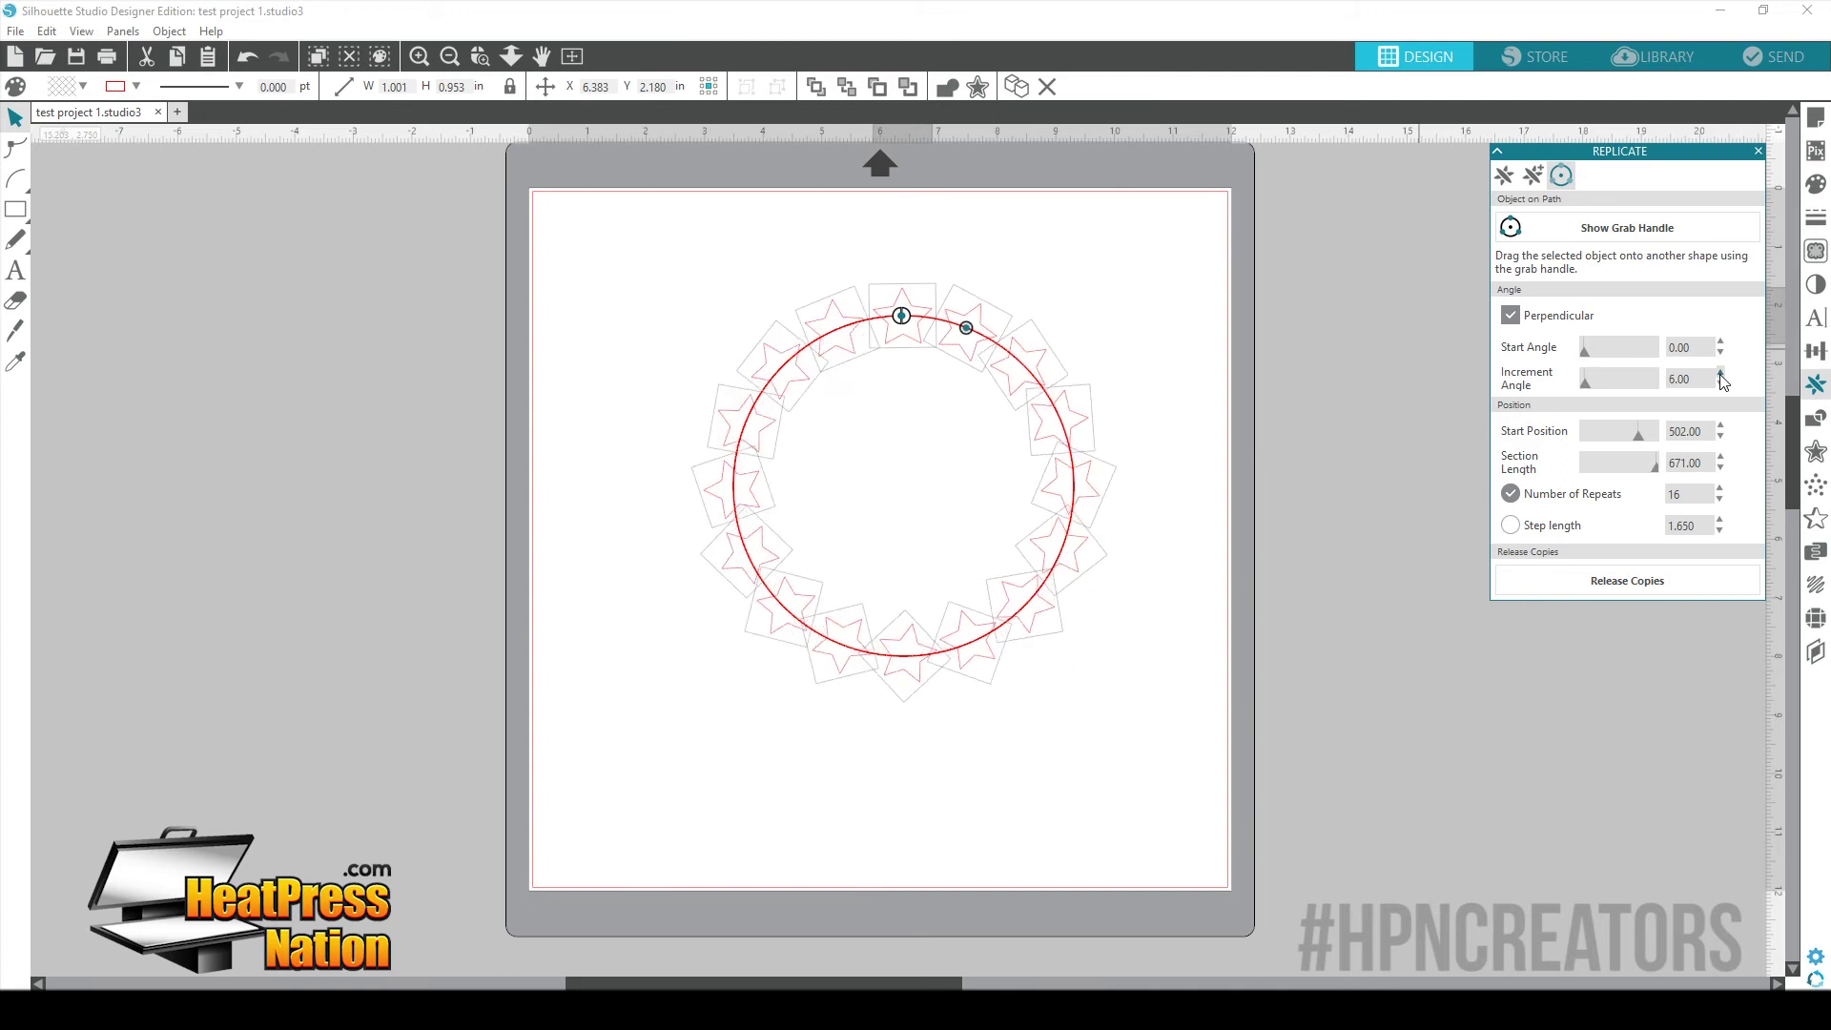
click(1720, 374)
click(1720, 373)
click(1720, 374)
click(1720, 374)
click(1721, 374)
click(1721, 374)
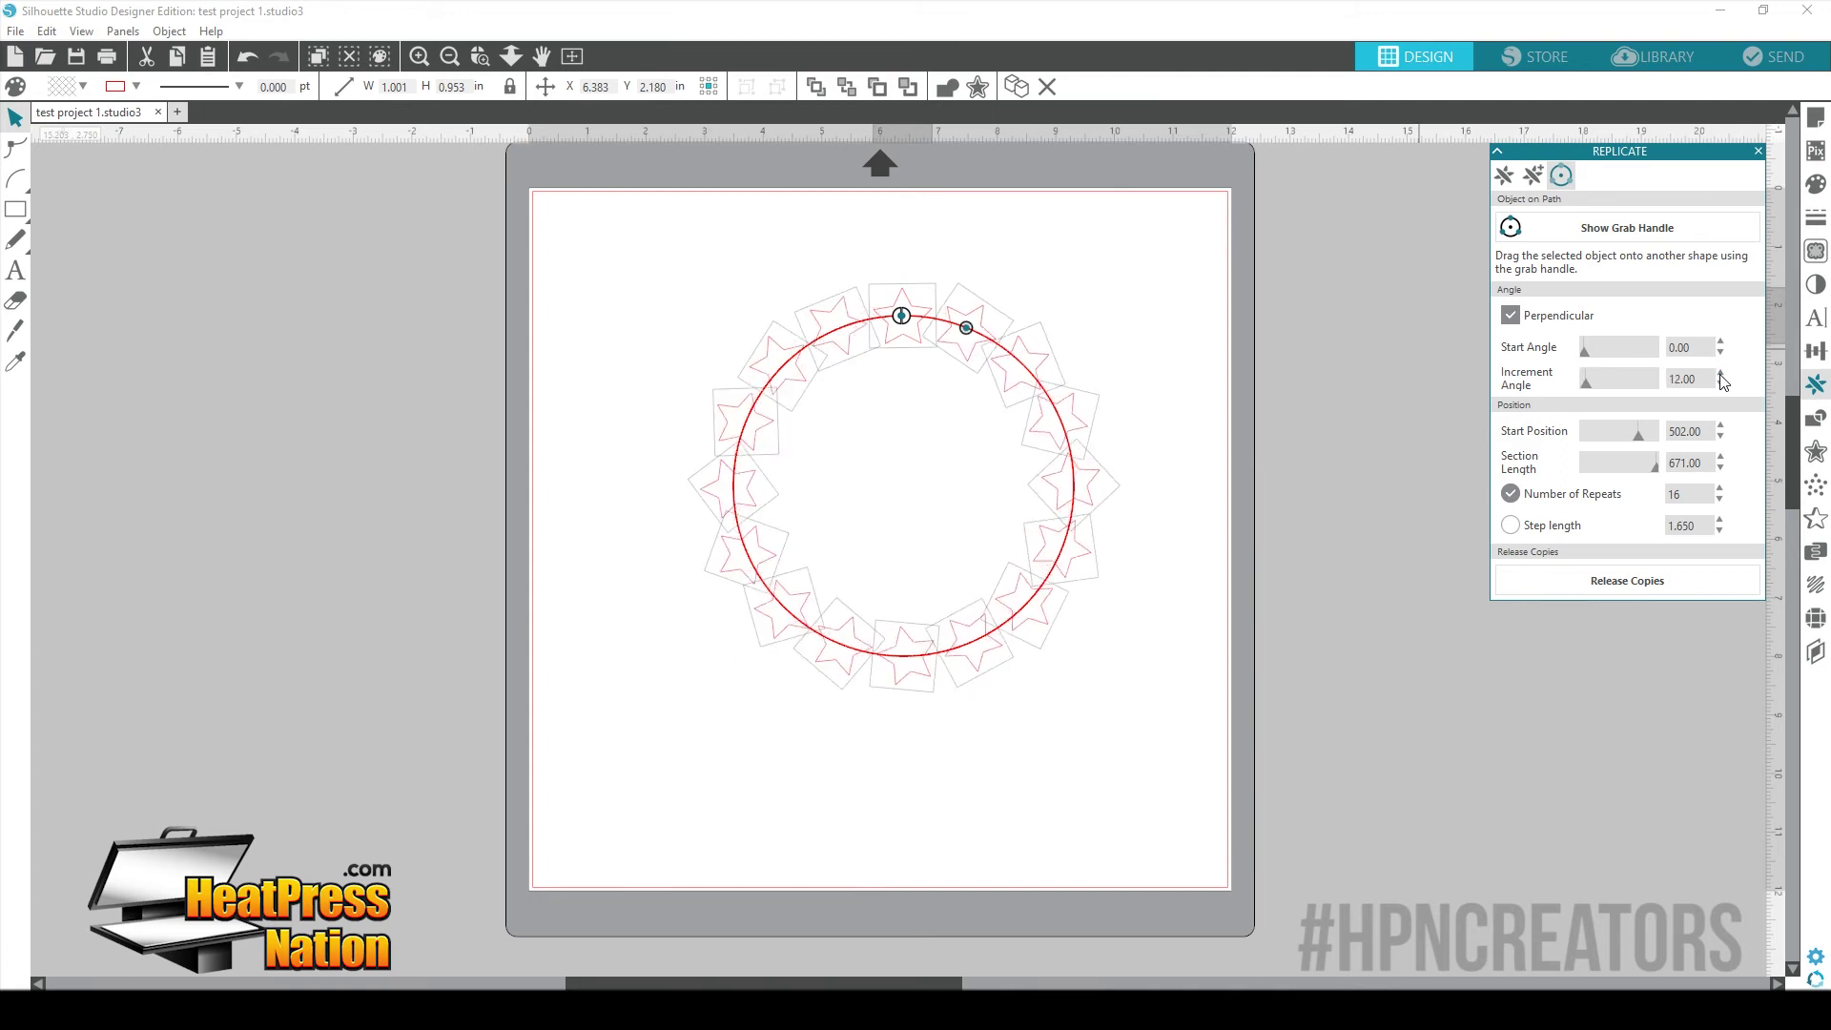
click(1721, 374)
click(1721, 374)
click(1720, 375)
click(1721, 374)
click(1721, 375)
click(1721, 374)
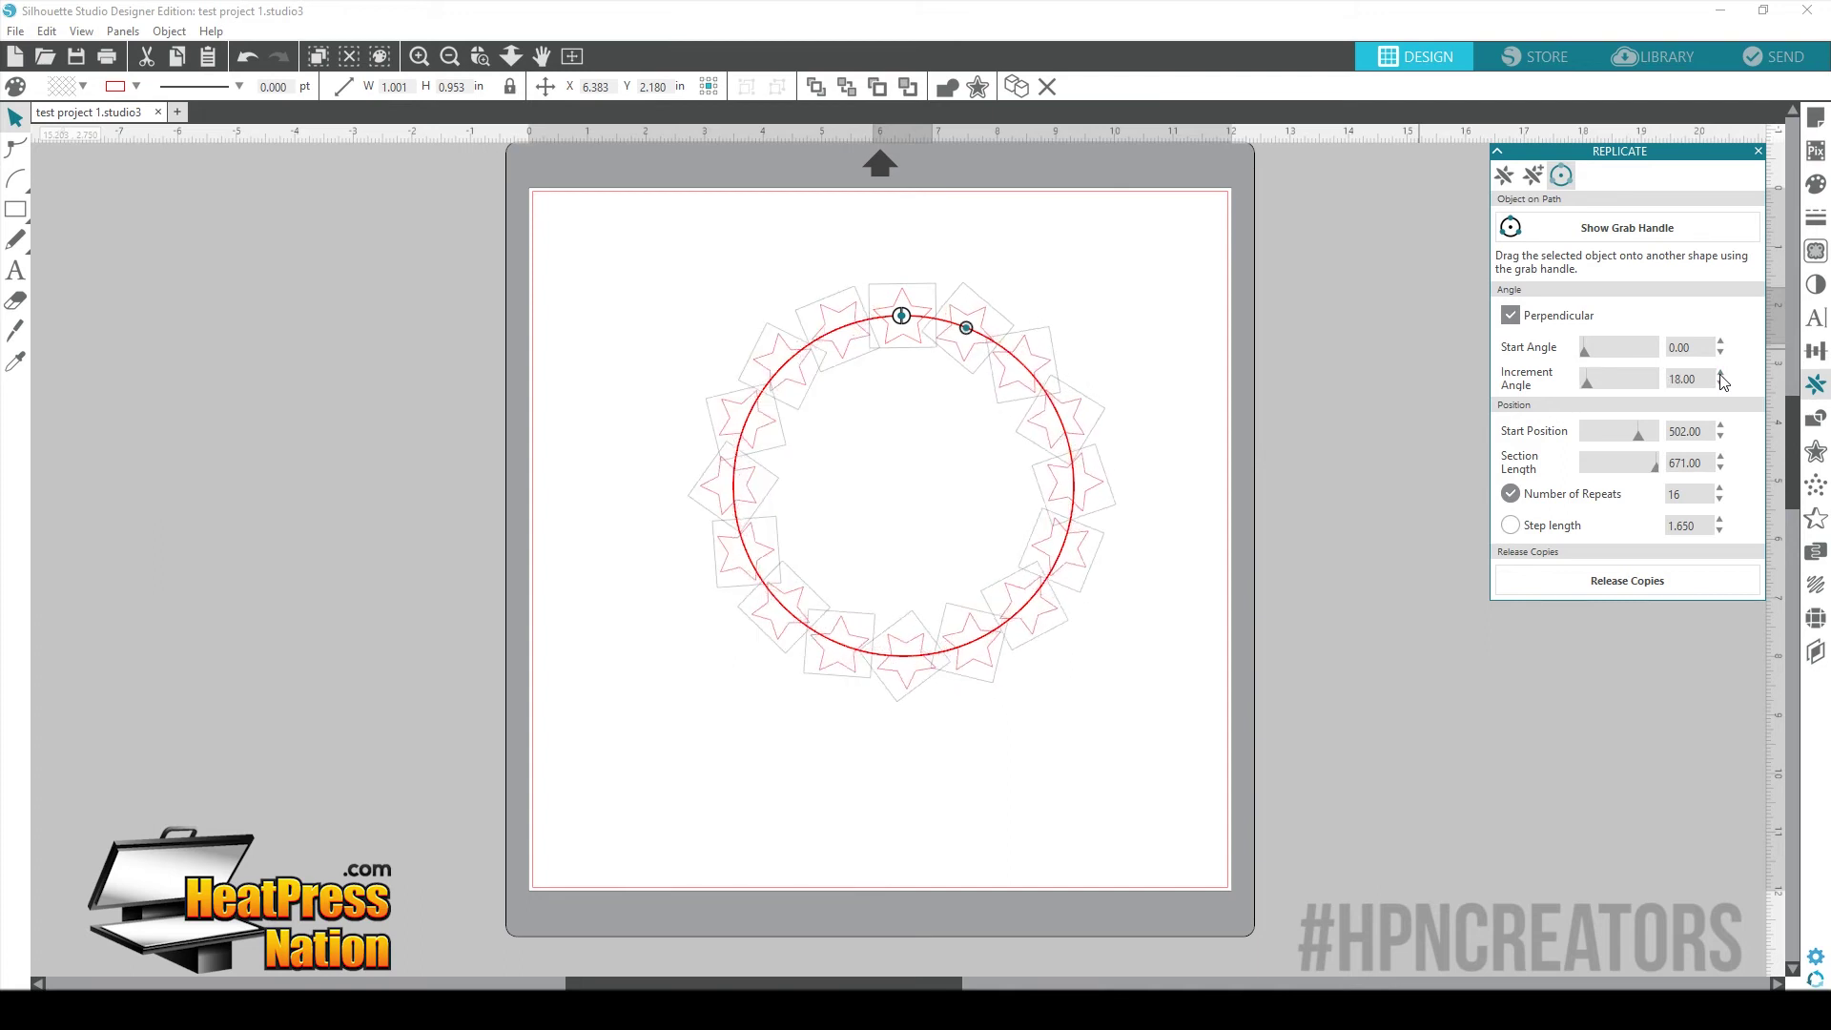
click(1721, 375)
click(1721, 375)
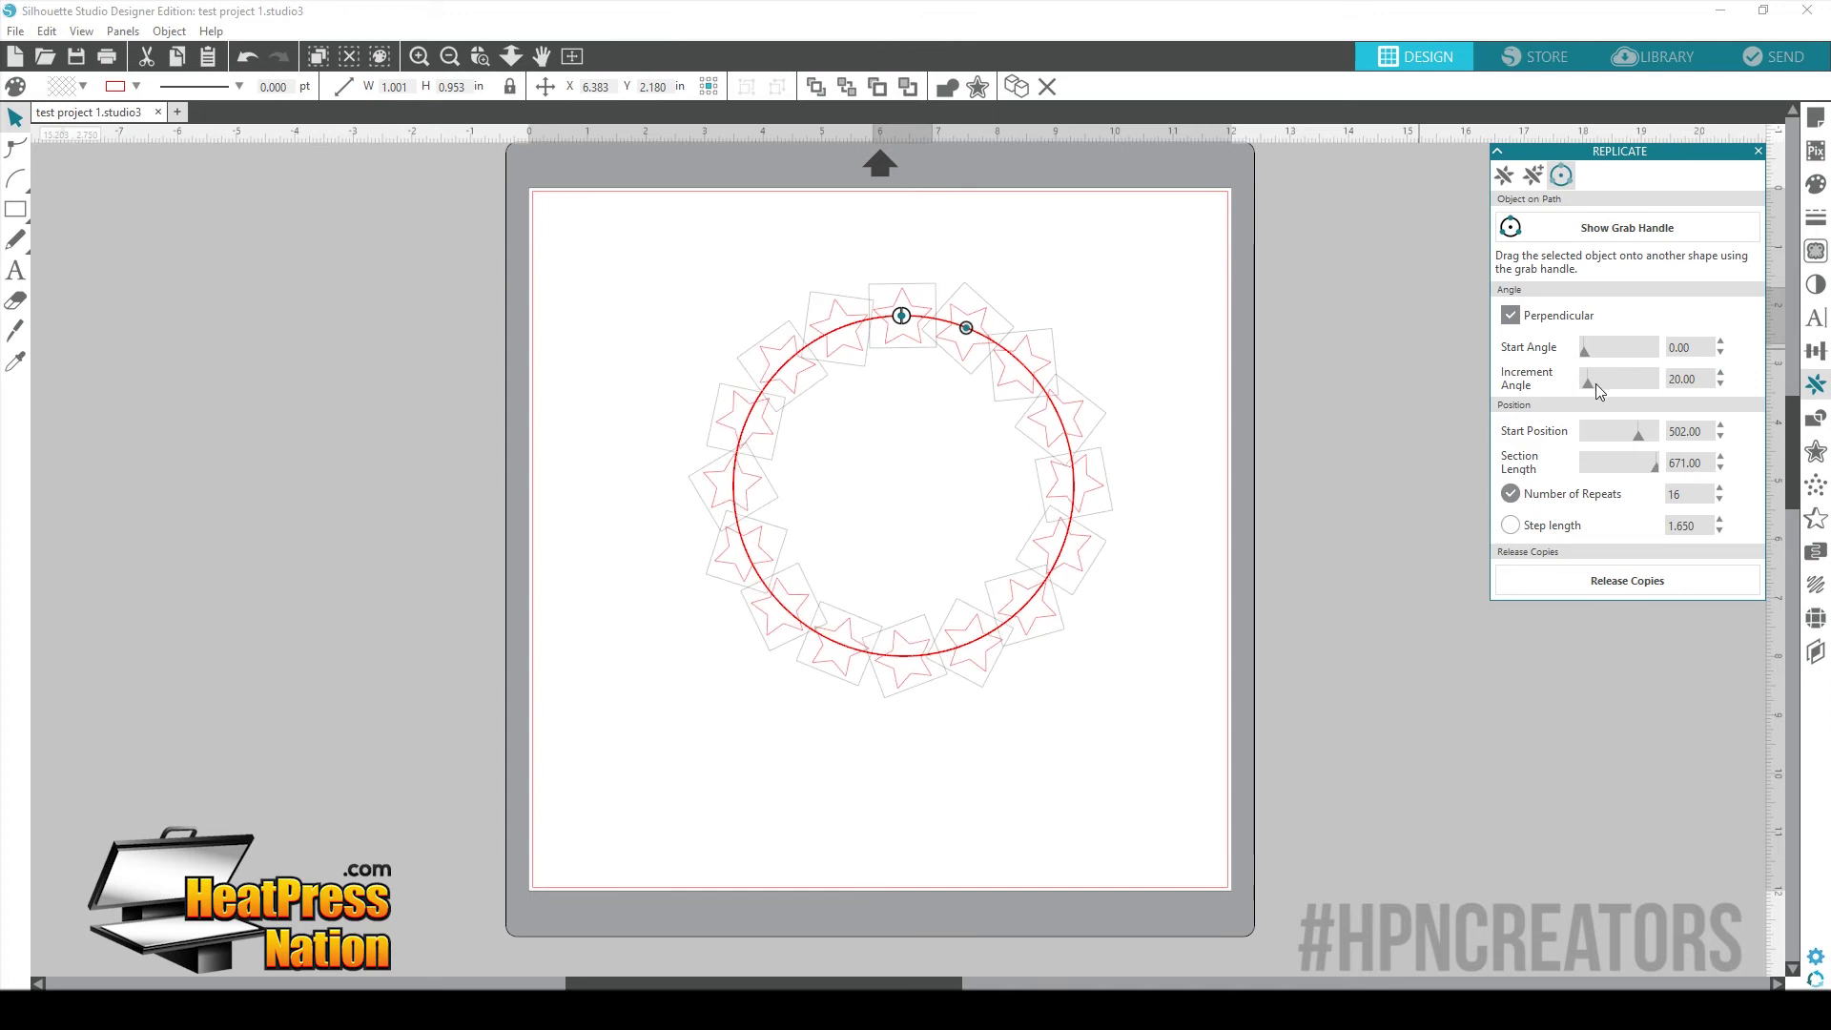
drag(1594, 383, 1580, 383)
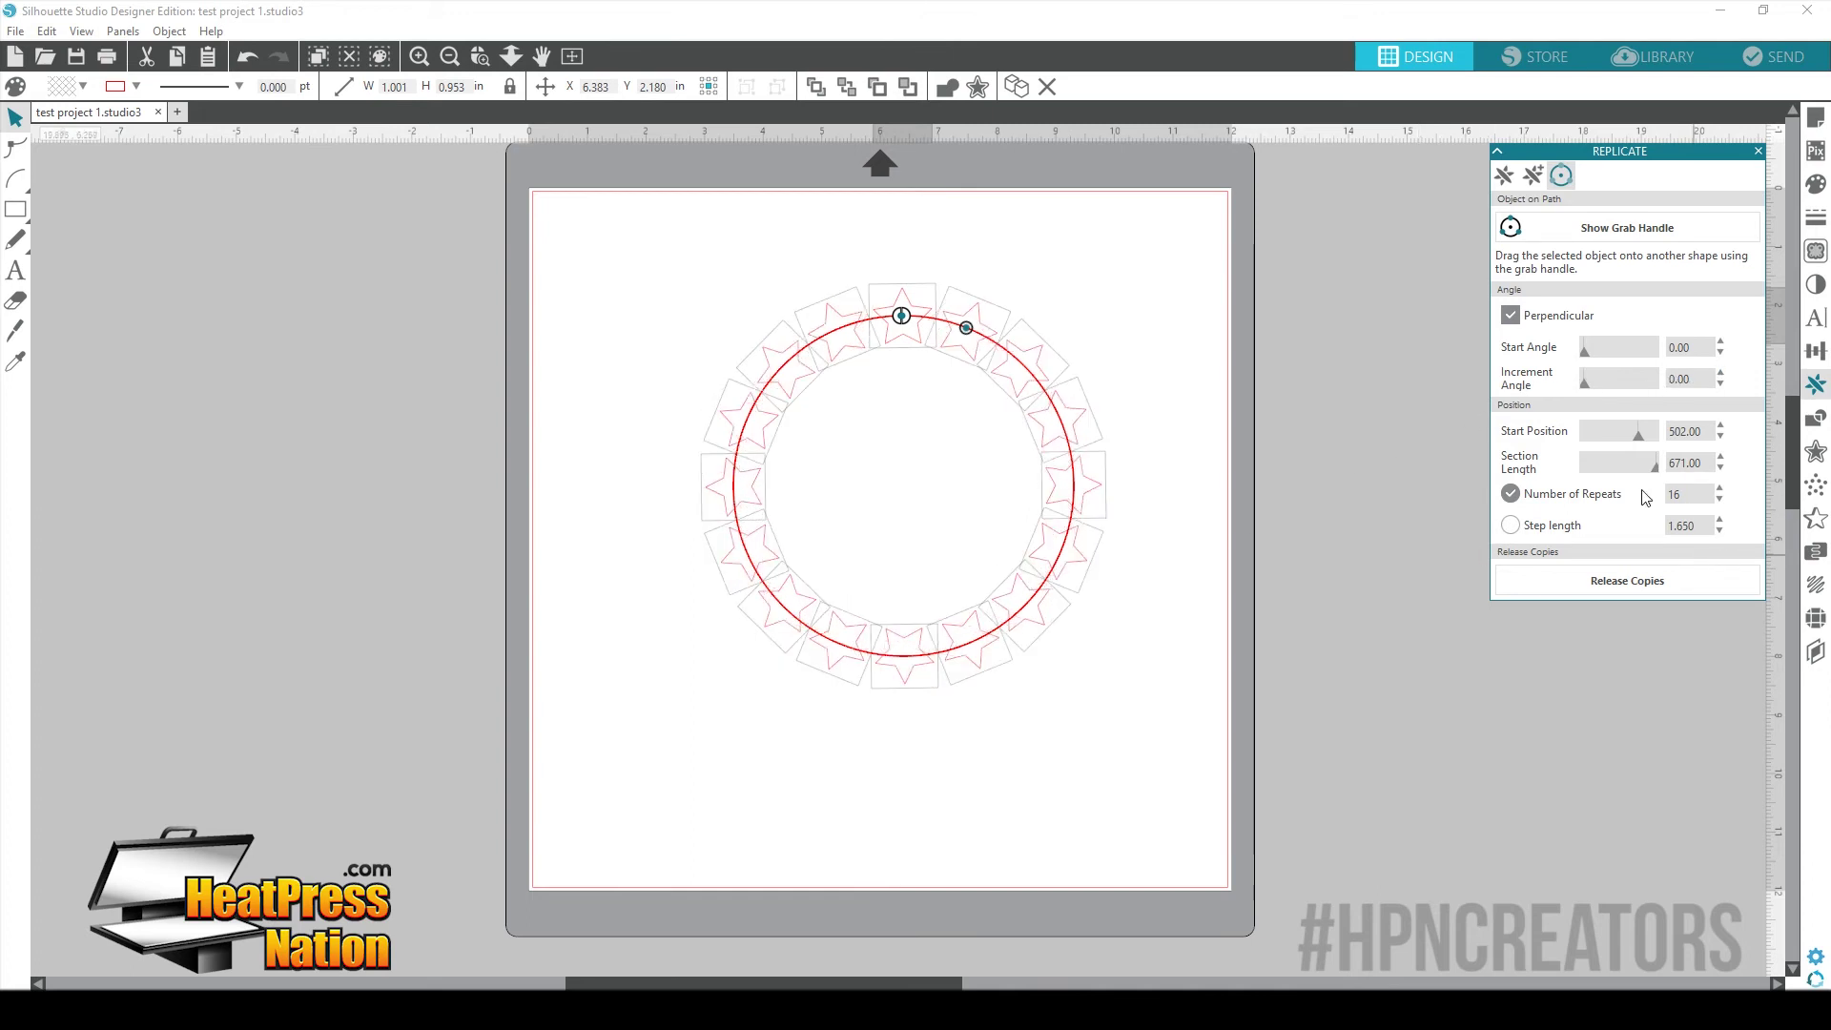
click(1633, 583)
- Drag the circle out of the star ring and reposition one star along the ring
drag(990, 342, 506, 380)
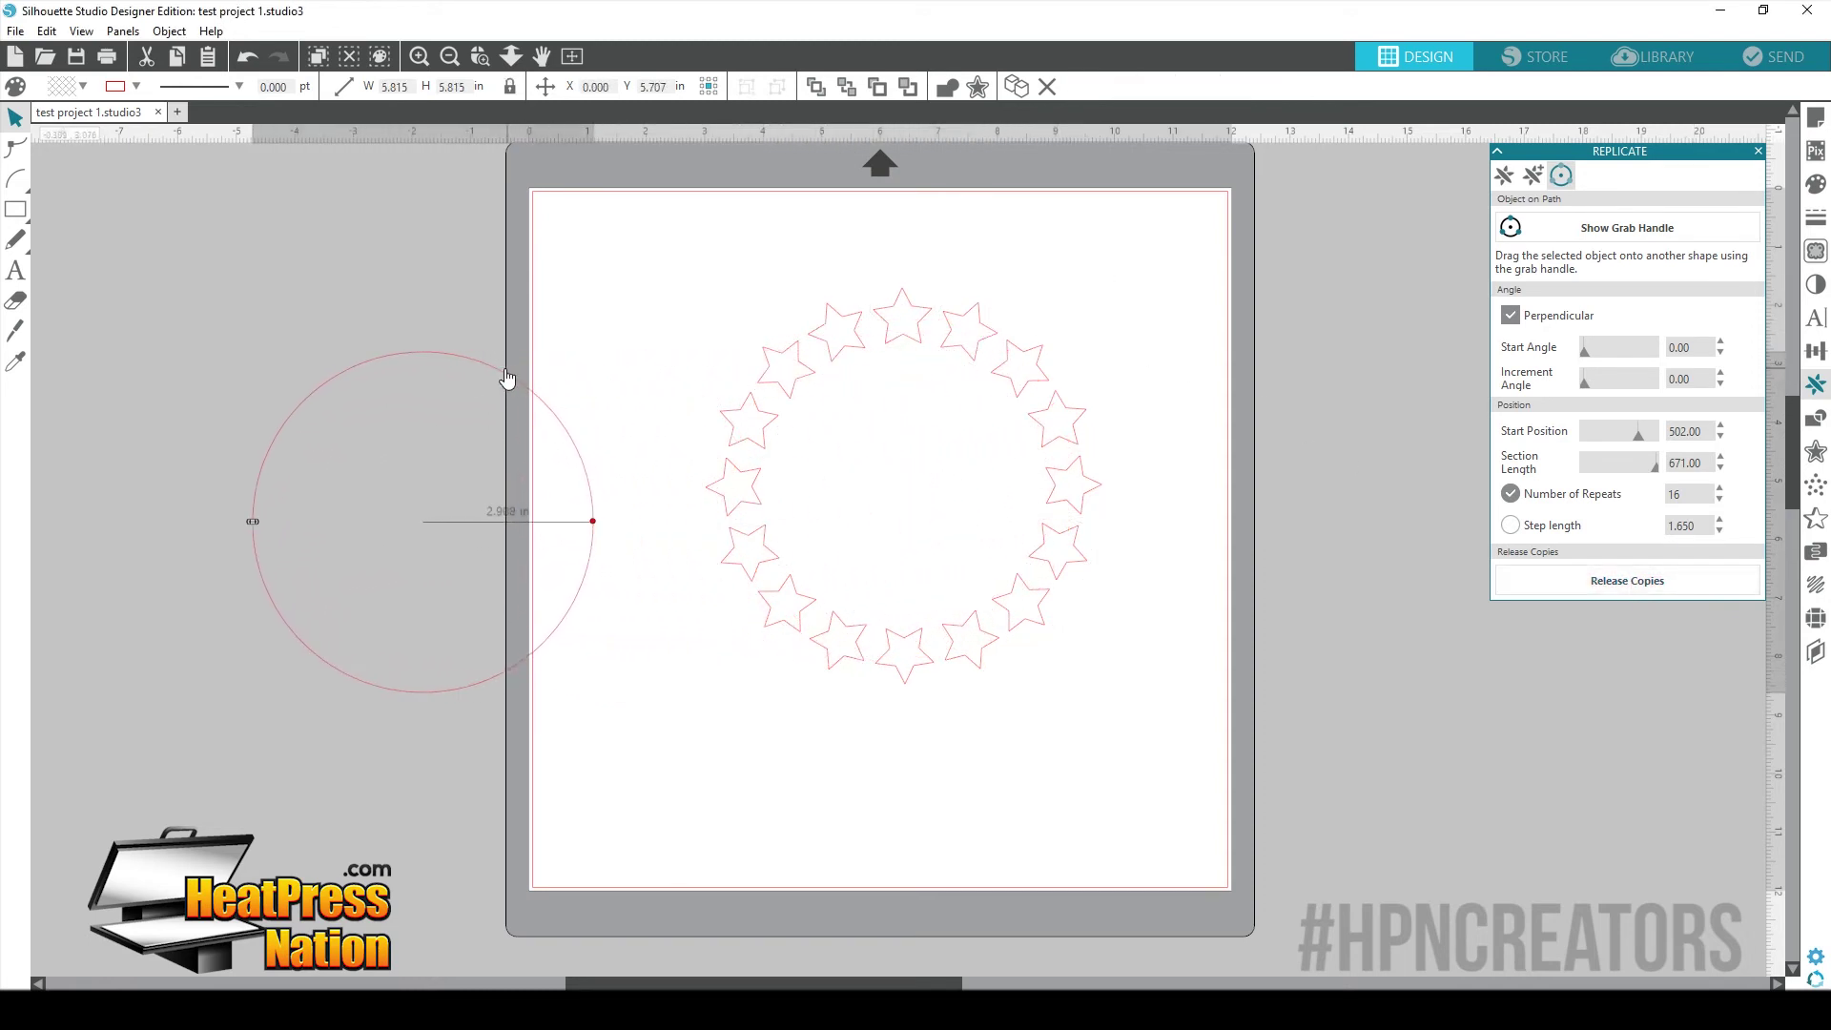
click(527, 388)
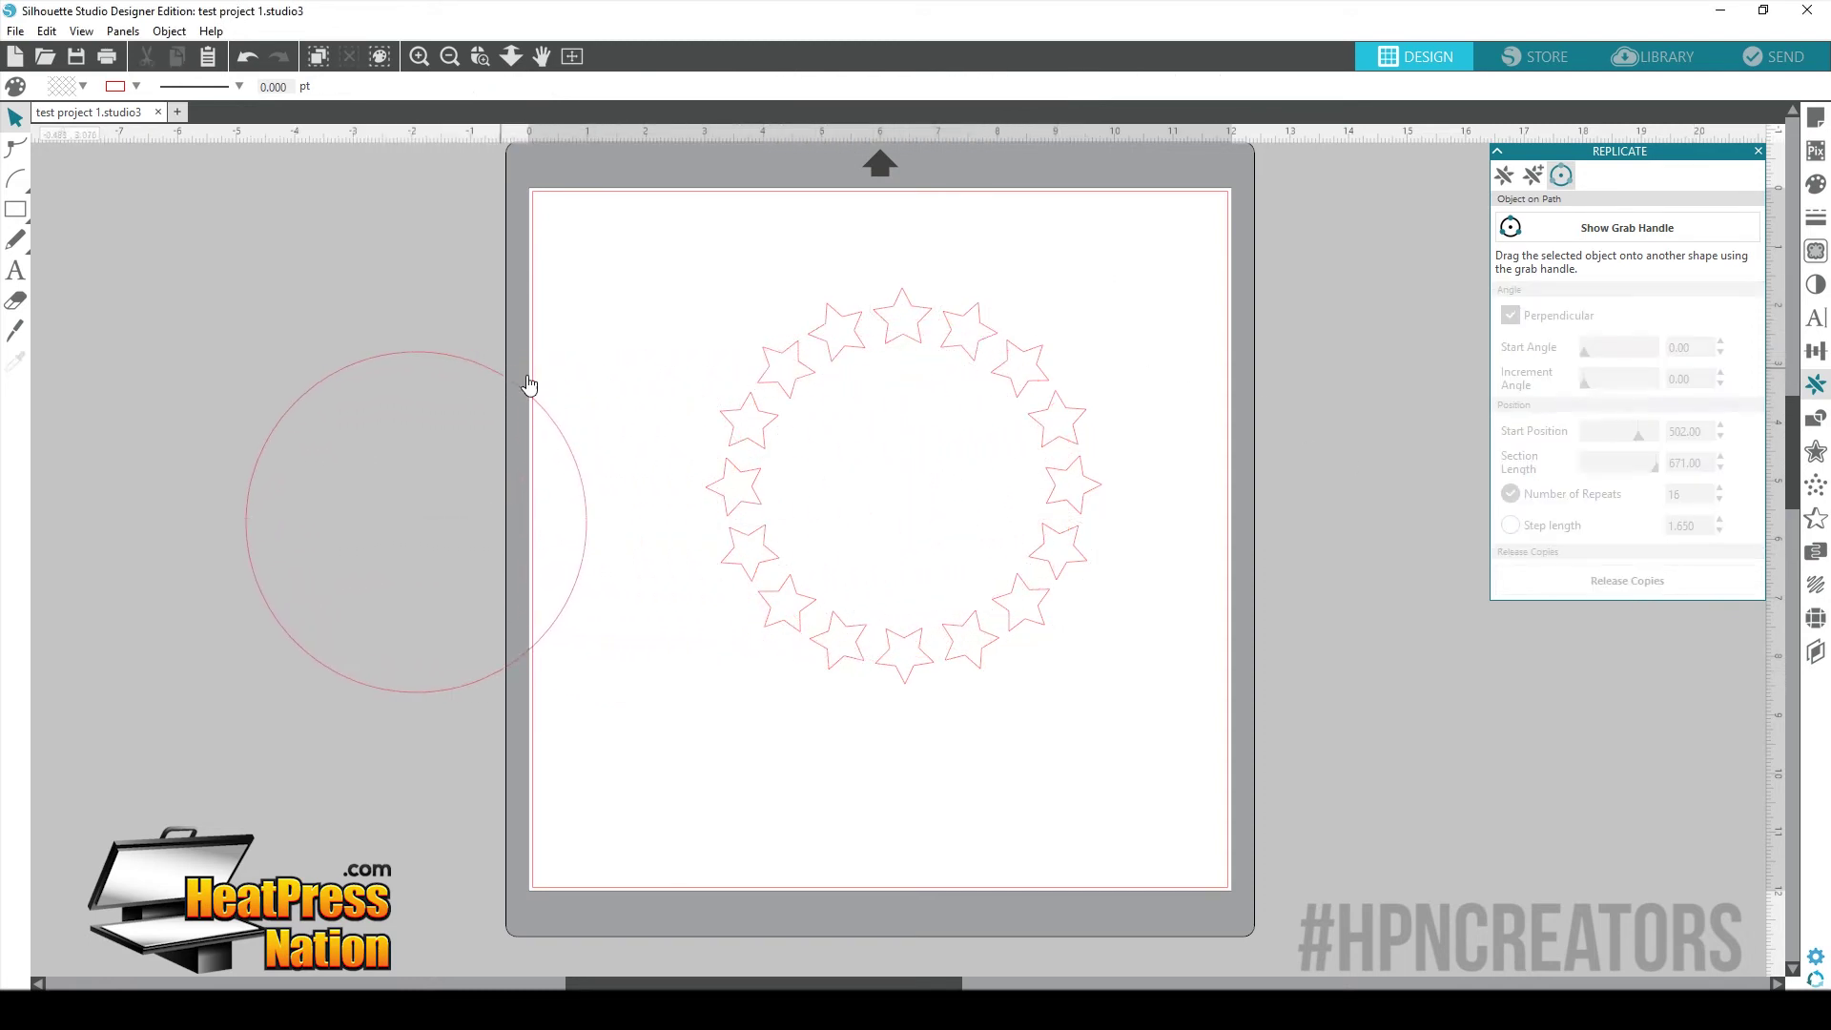
click(969, 329)
drag(1021, 360, 1076, 547)
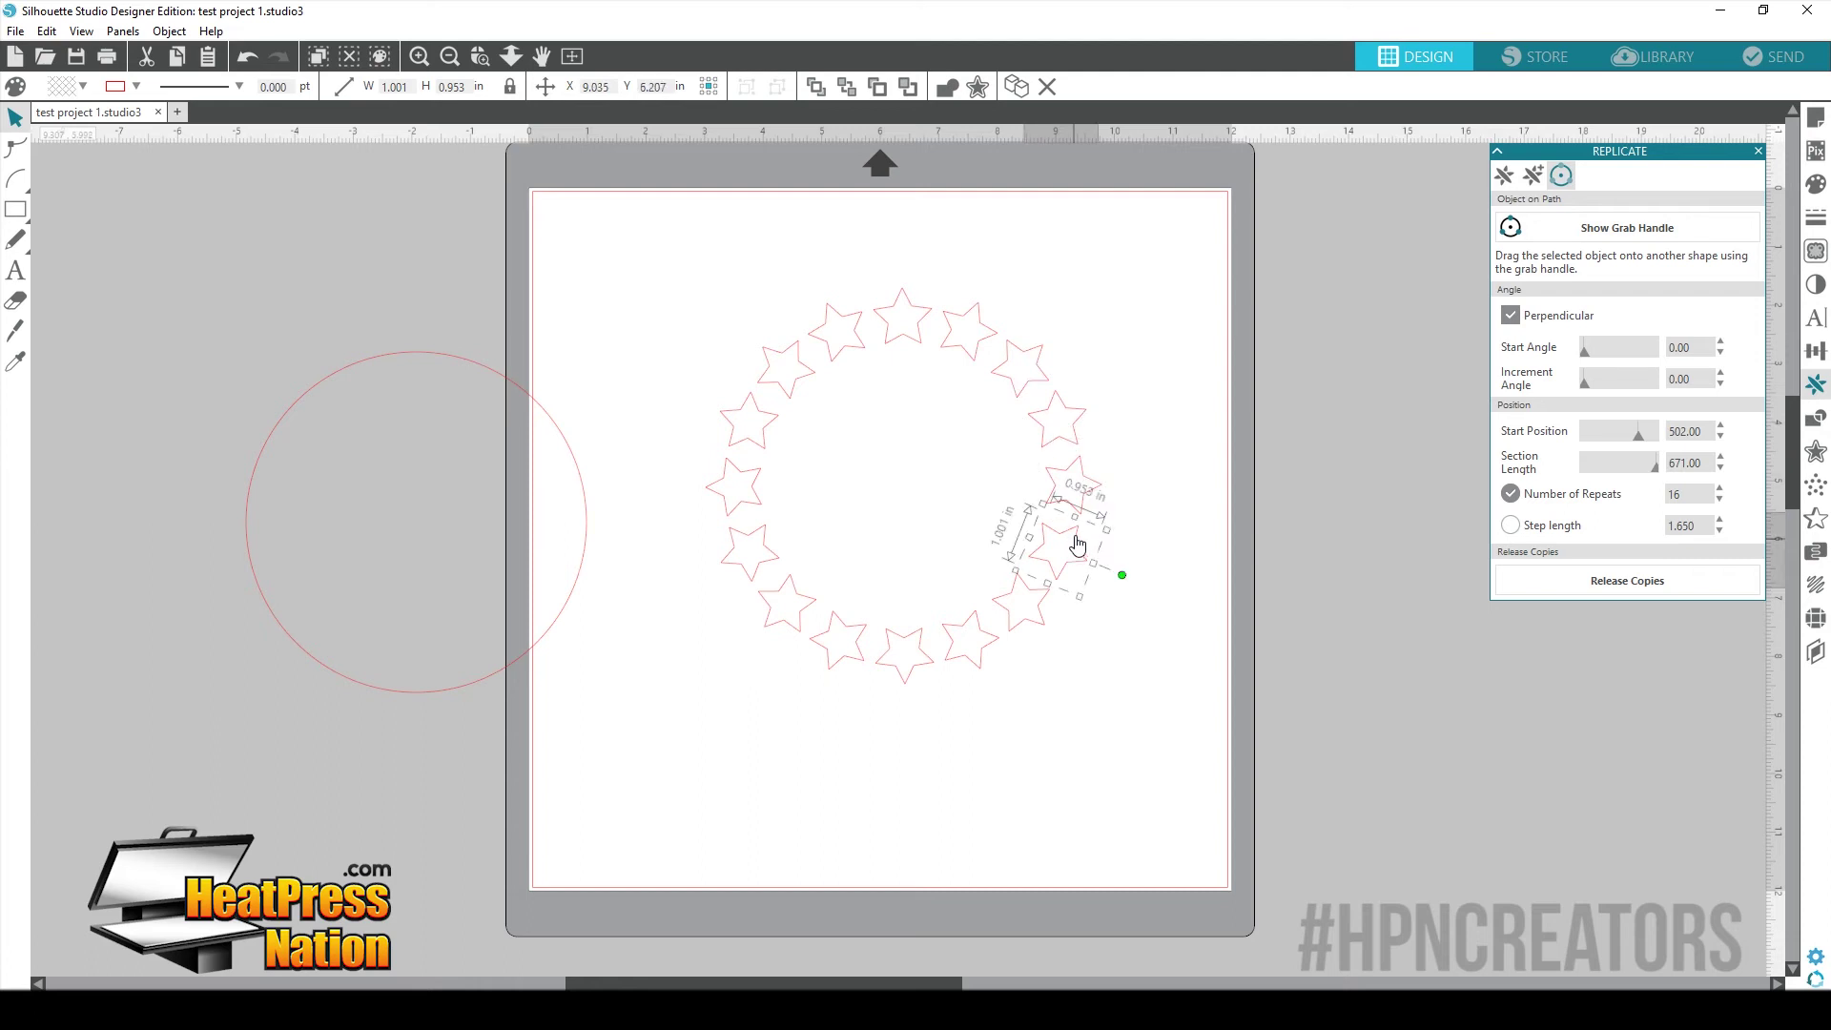
click(1164, 474)
- Marquee-select all 16 stars, group them, and nudge the grouped ring into place
drag(683, 267, 1011, 677)
right_click(1023, 625)
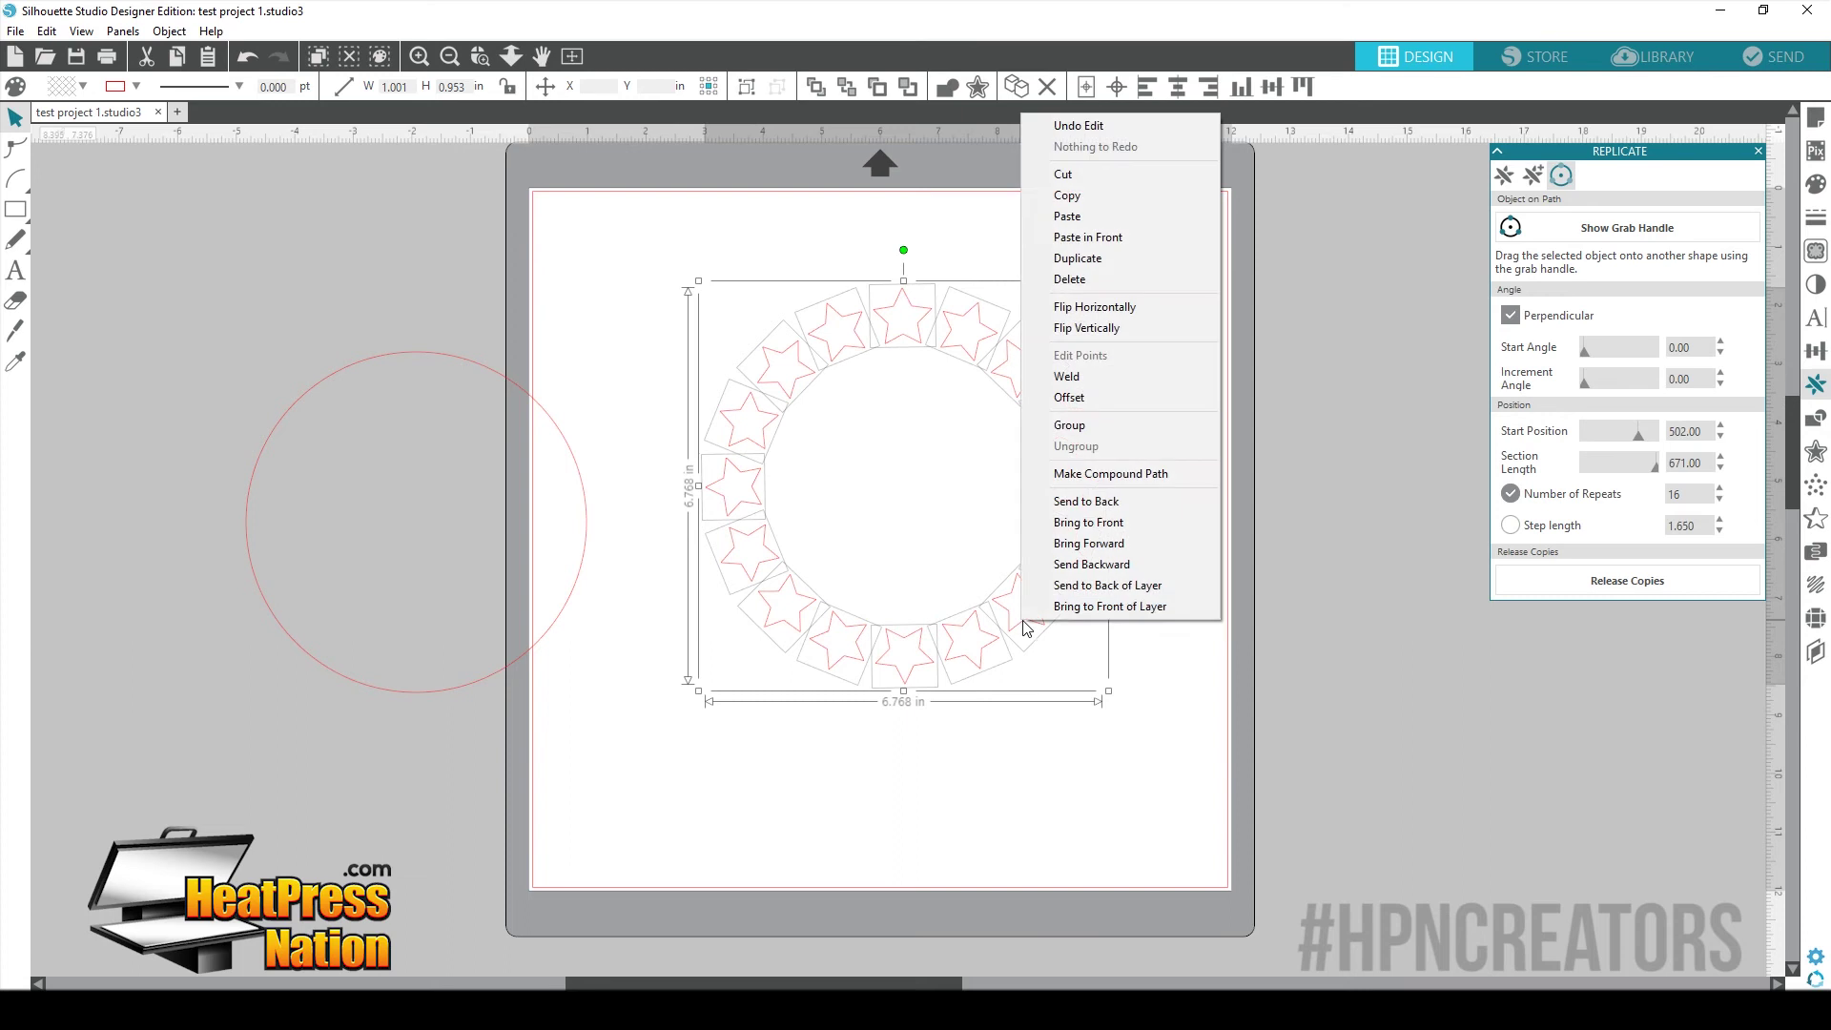
click(1124, 426)
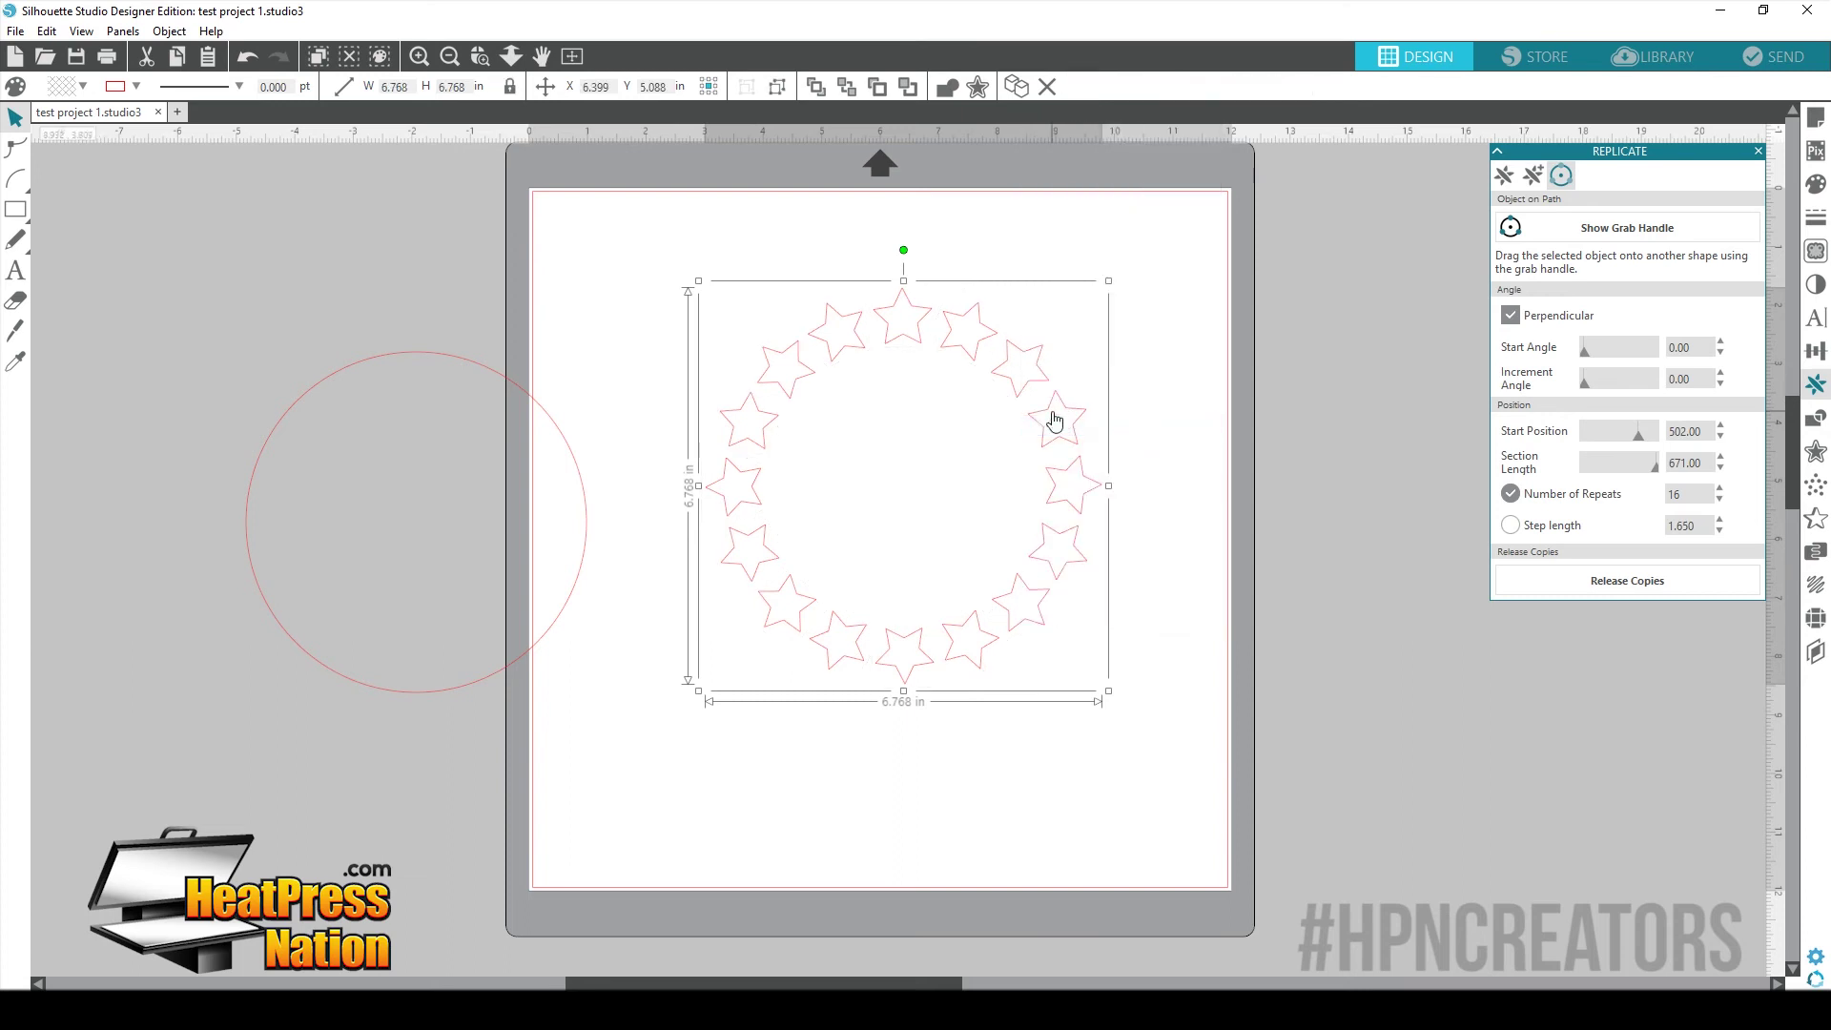
mouse_move(1054, 420)
mouse_down()
mouse_move(1054, 376)
mouse_move(1087, 433)
mouse_move(1075, 406)
mouse_up()
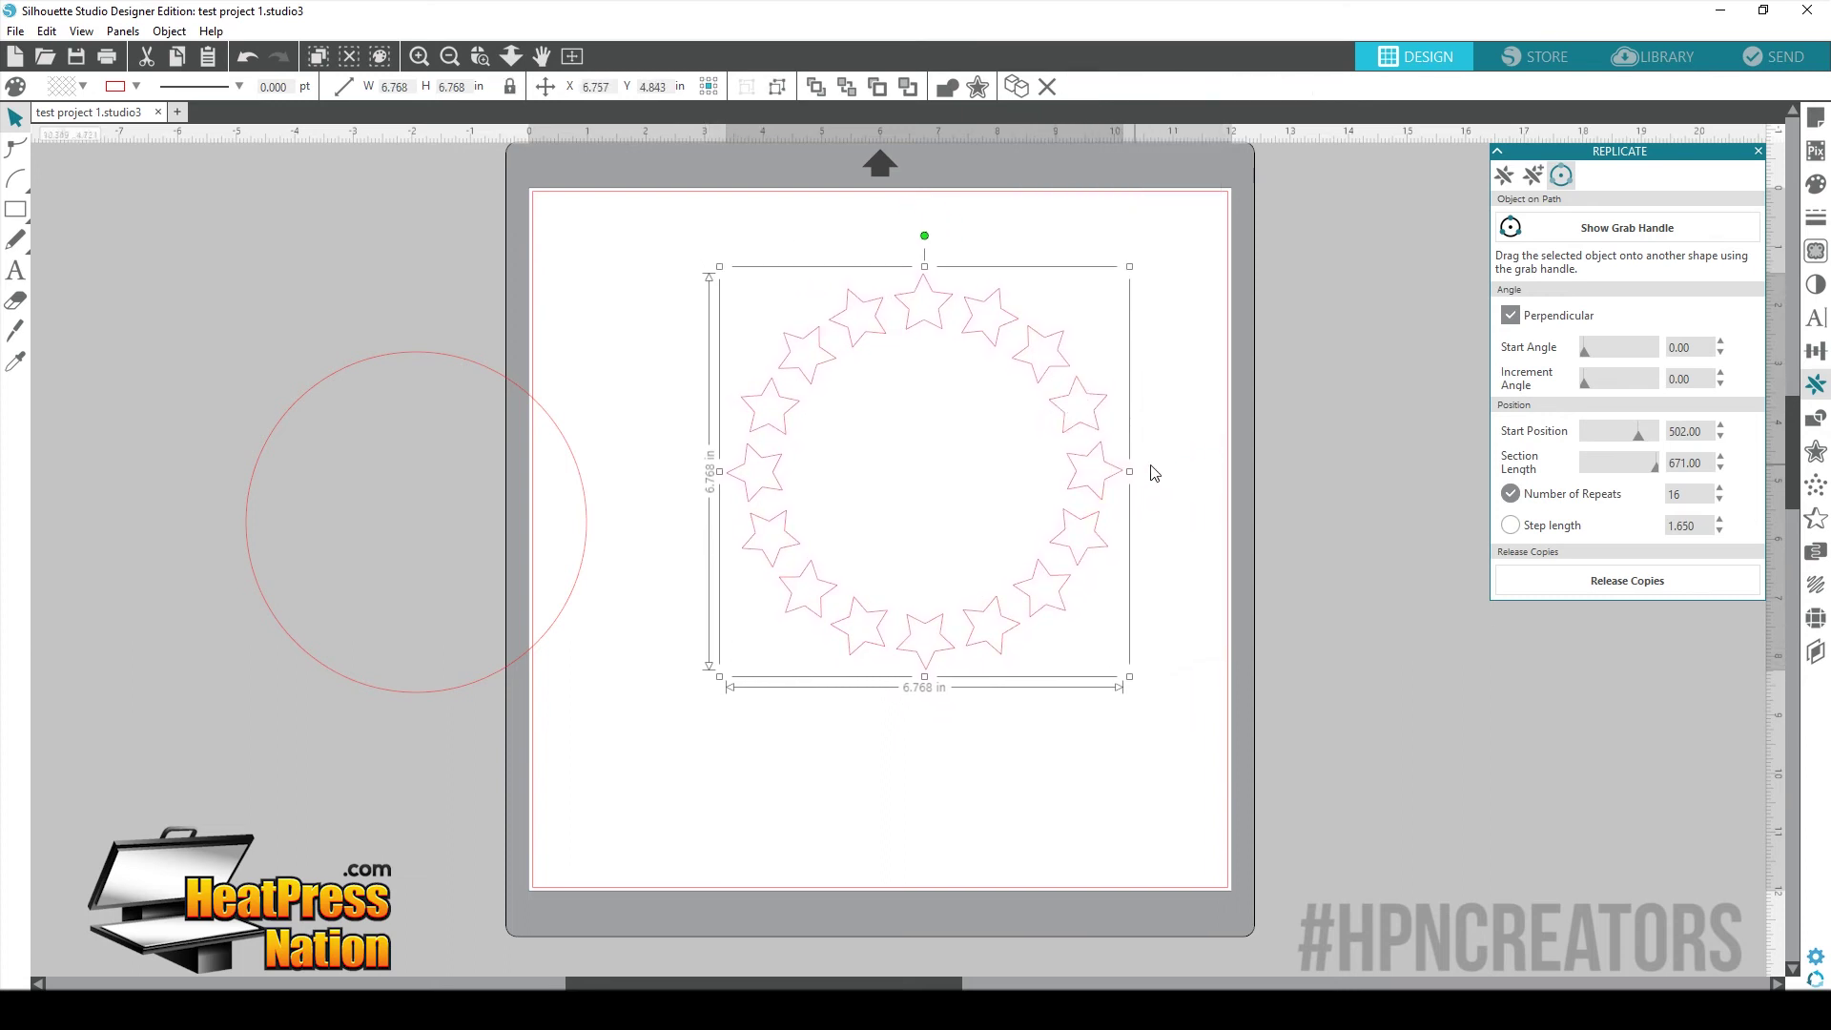
click(1194, 429)
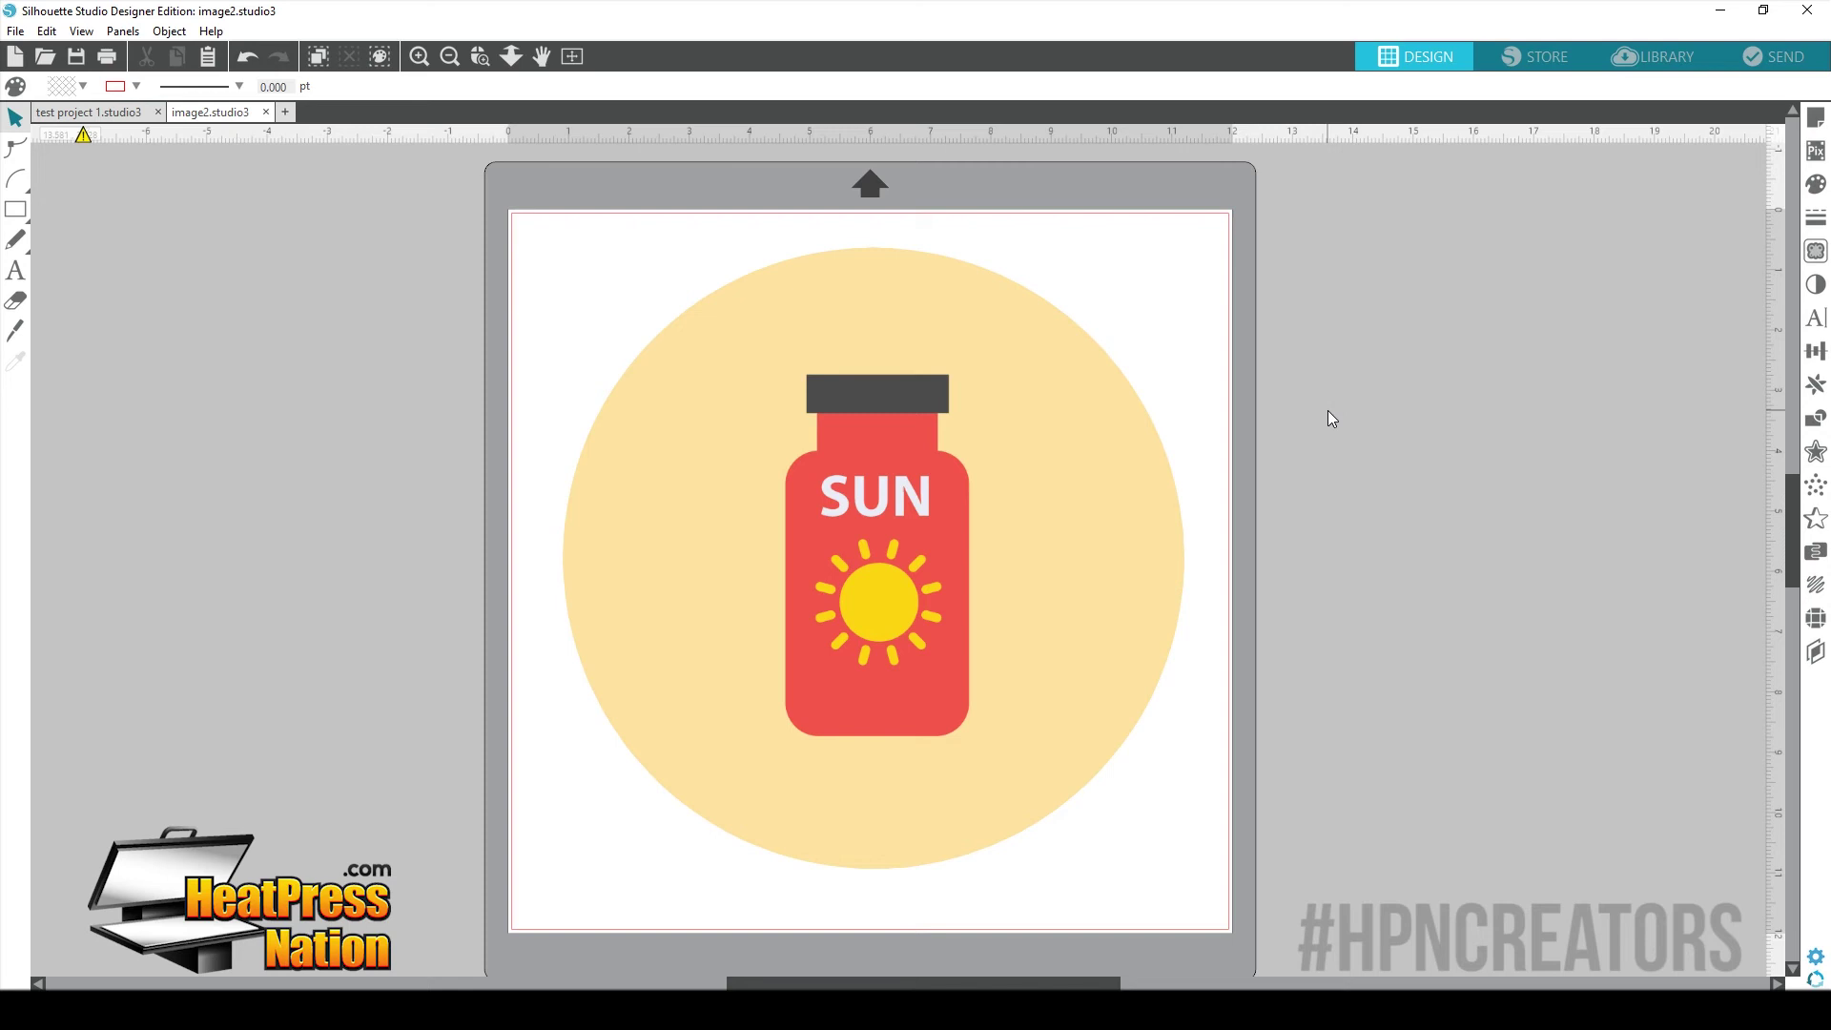
- Trace the red bottle with Trace by Color and drag the image off the outlines
click(1815, 251)
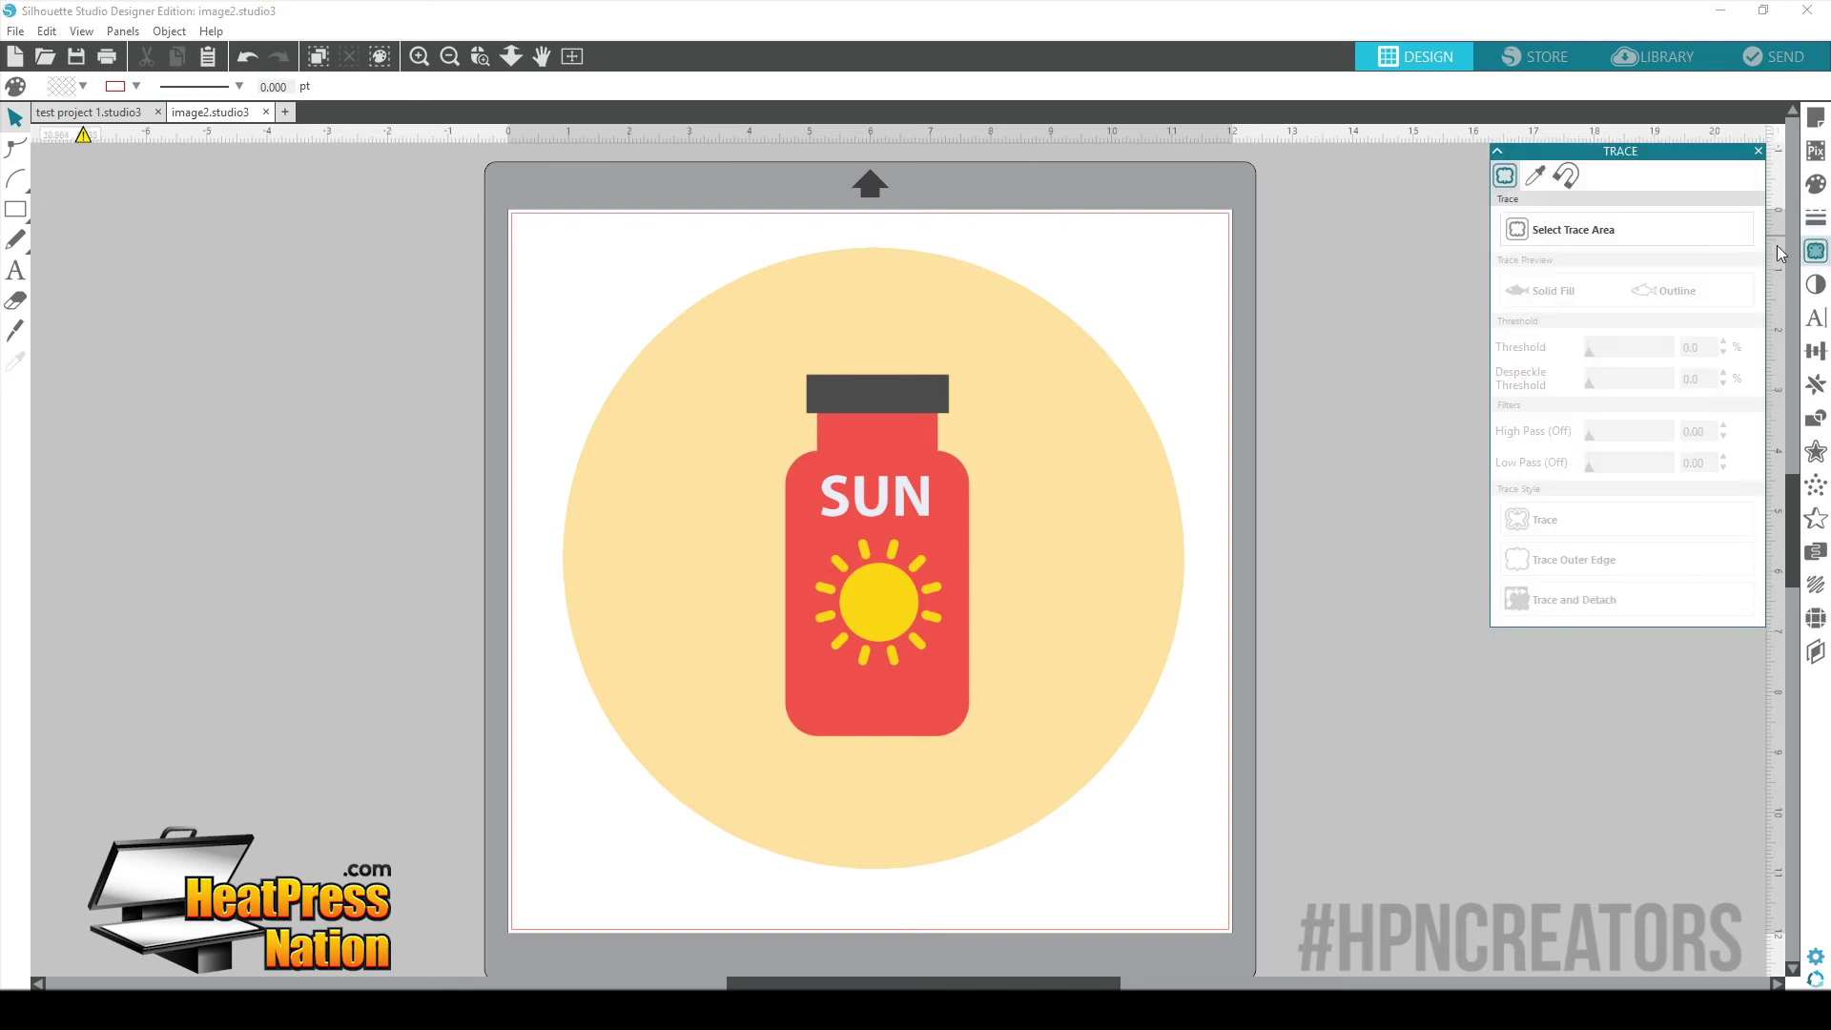
click(1535, 175)
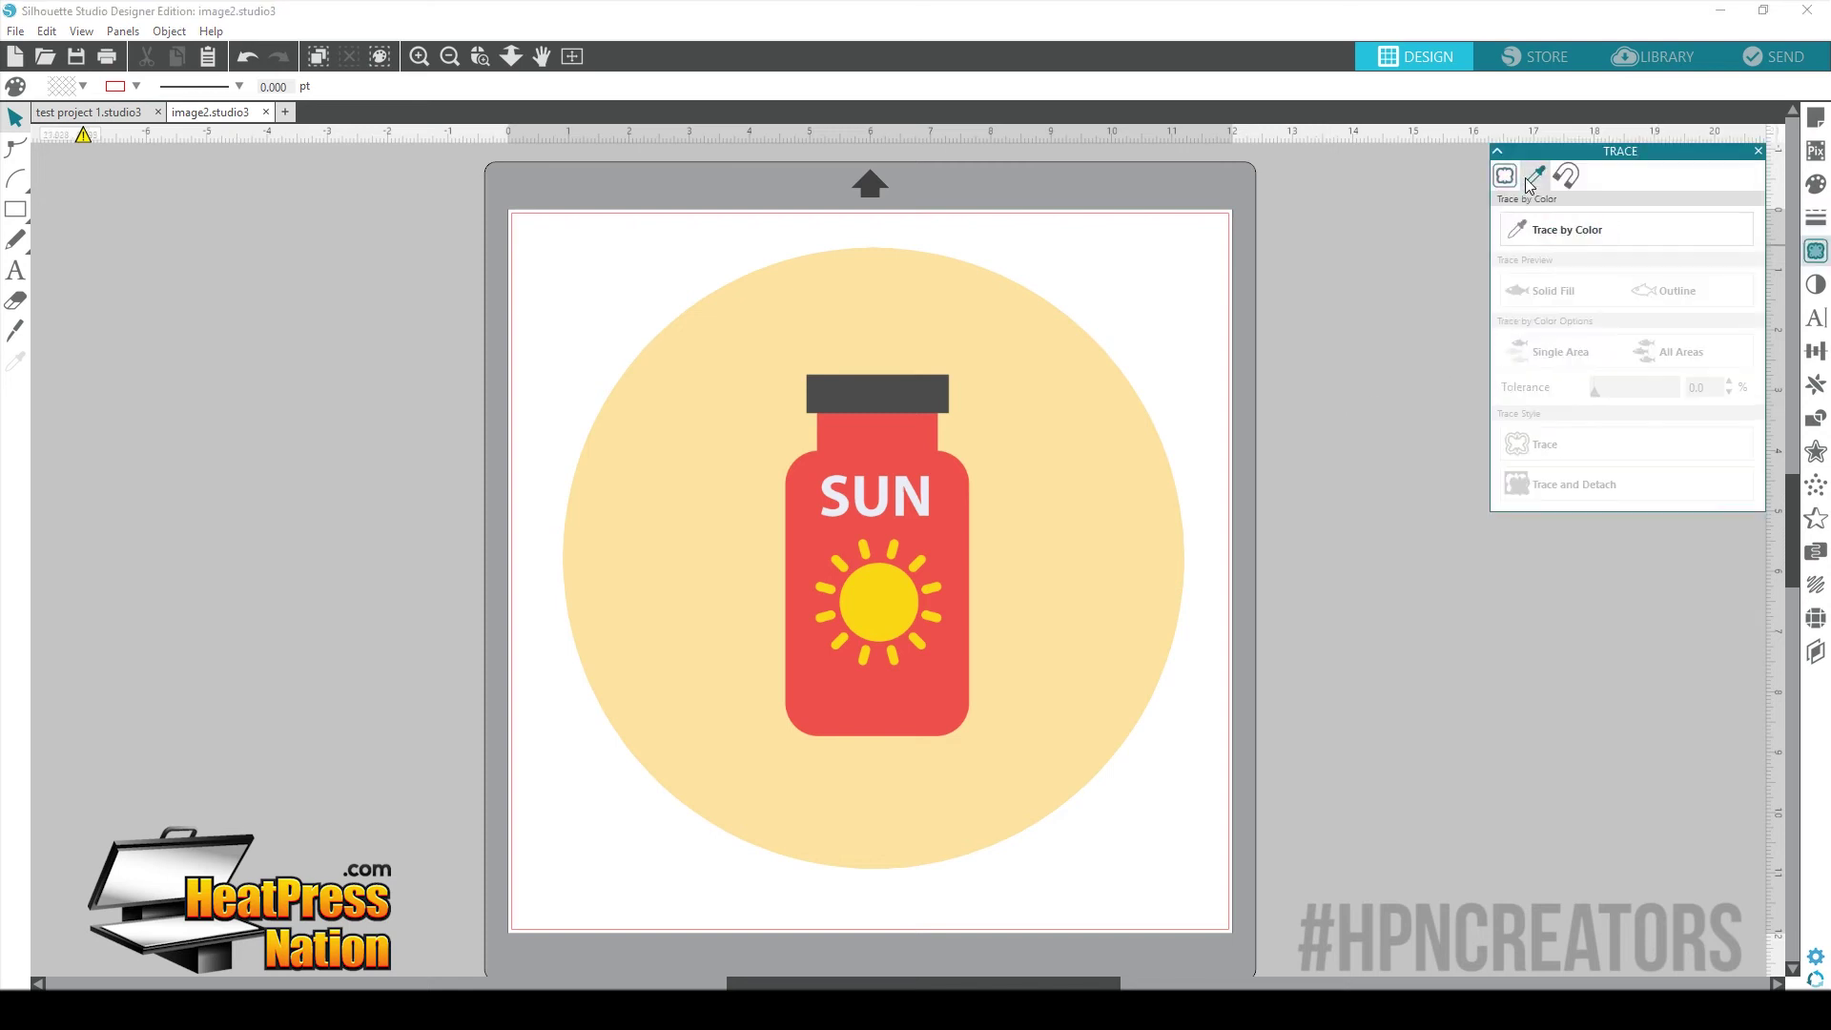
click(1563, 230)
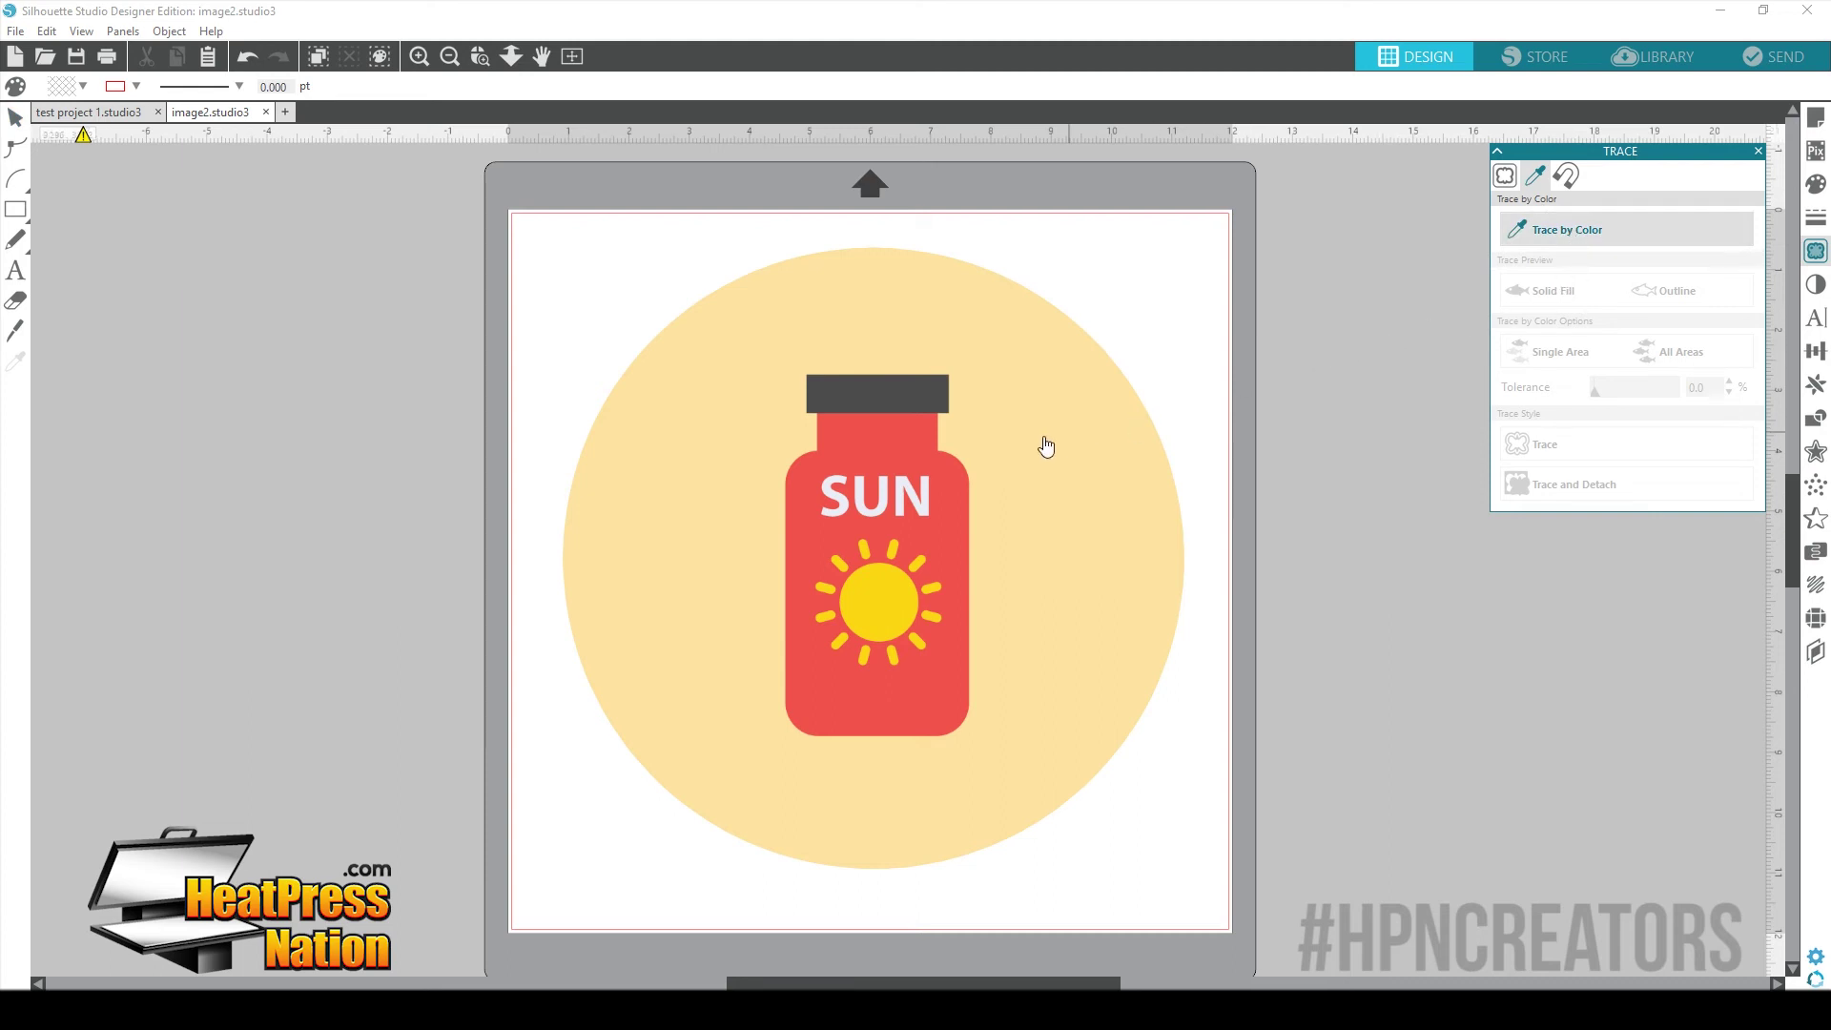
click(915, 457)
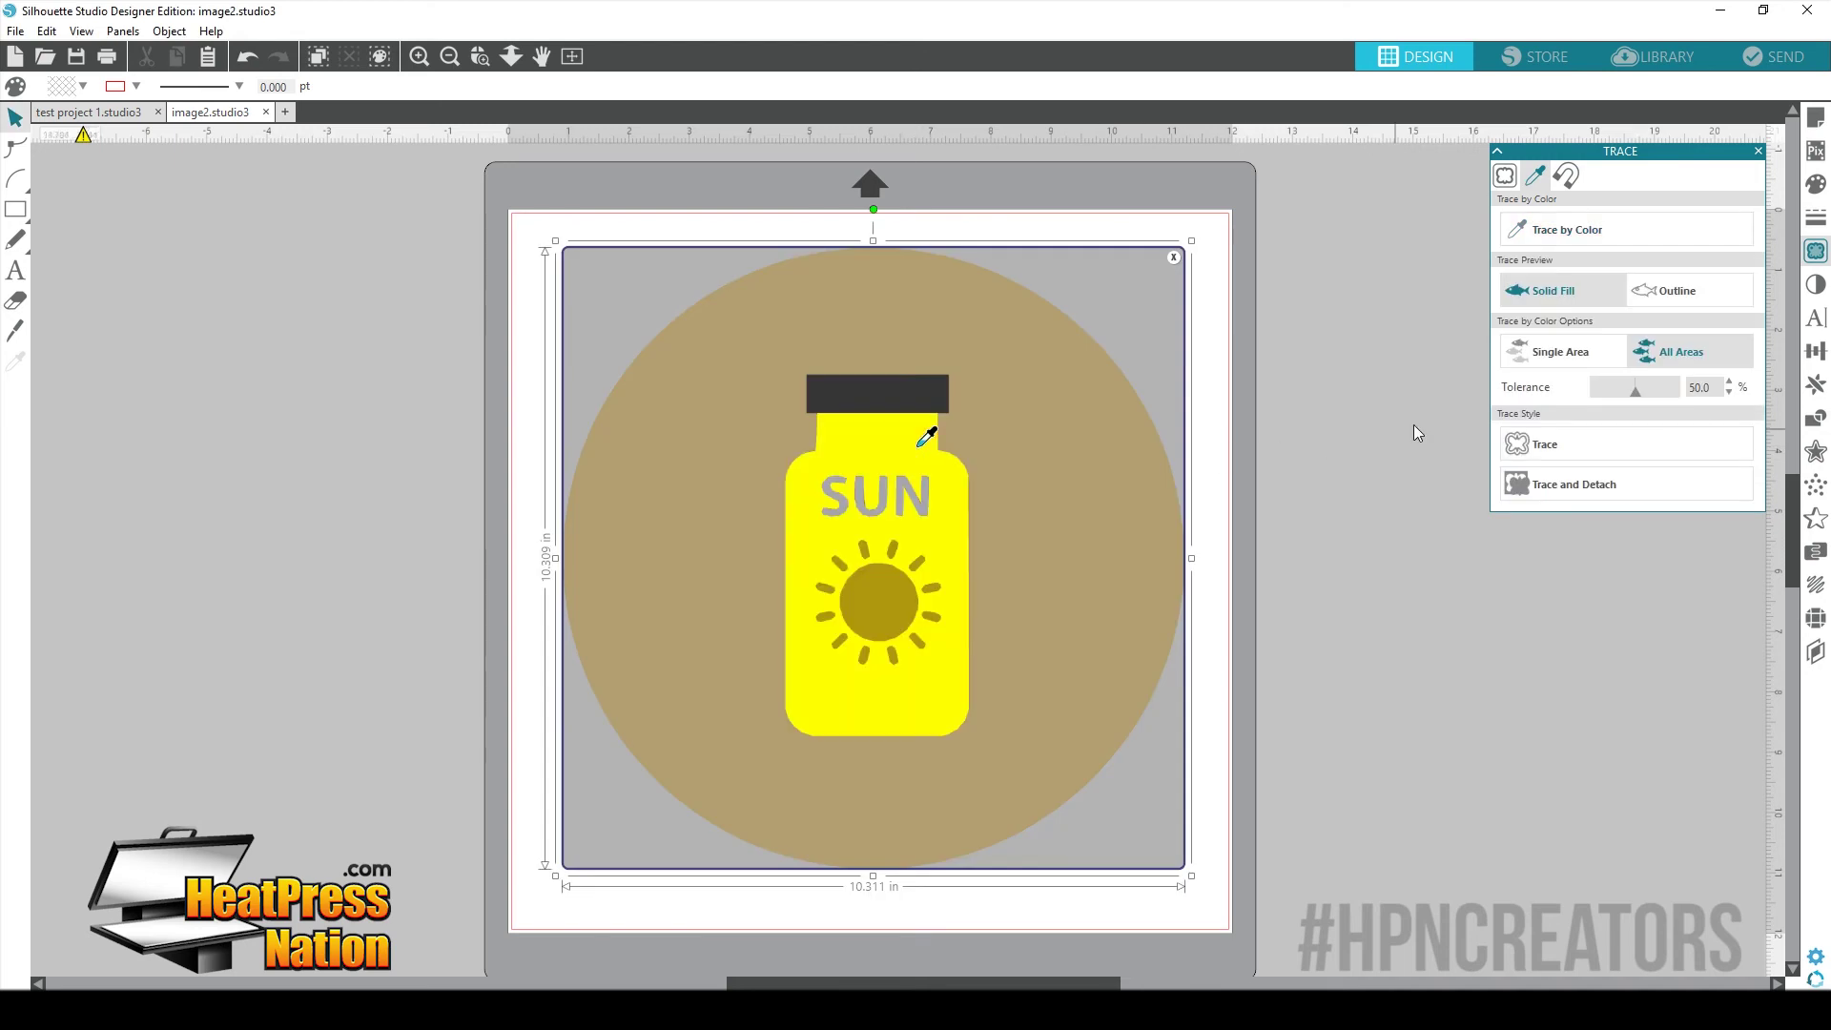
click(1587, 451)
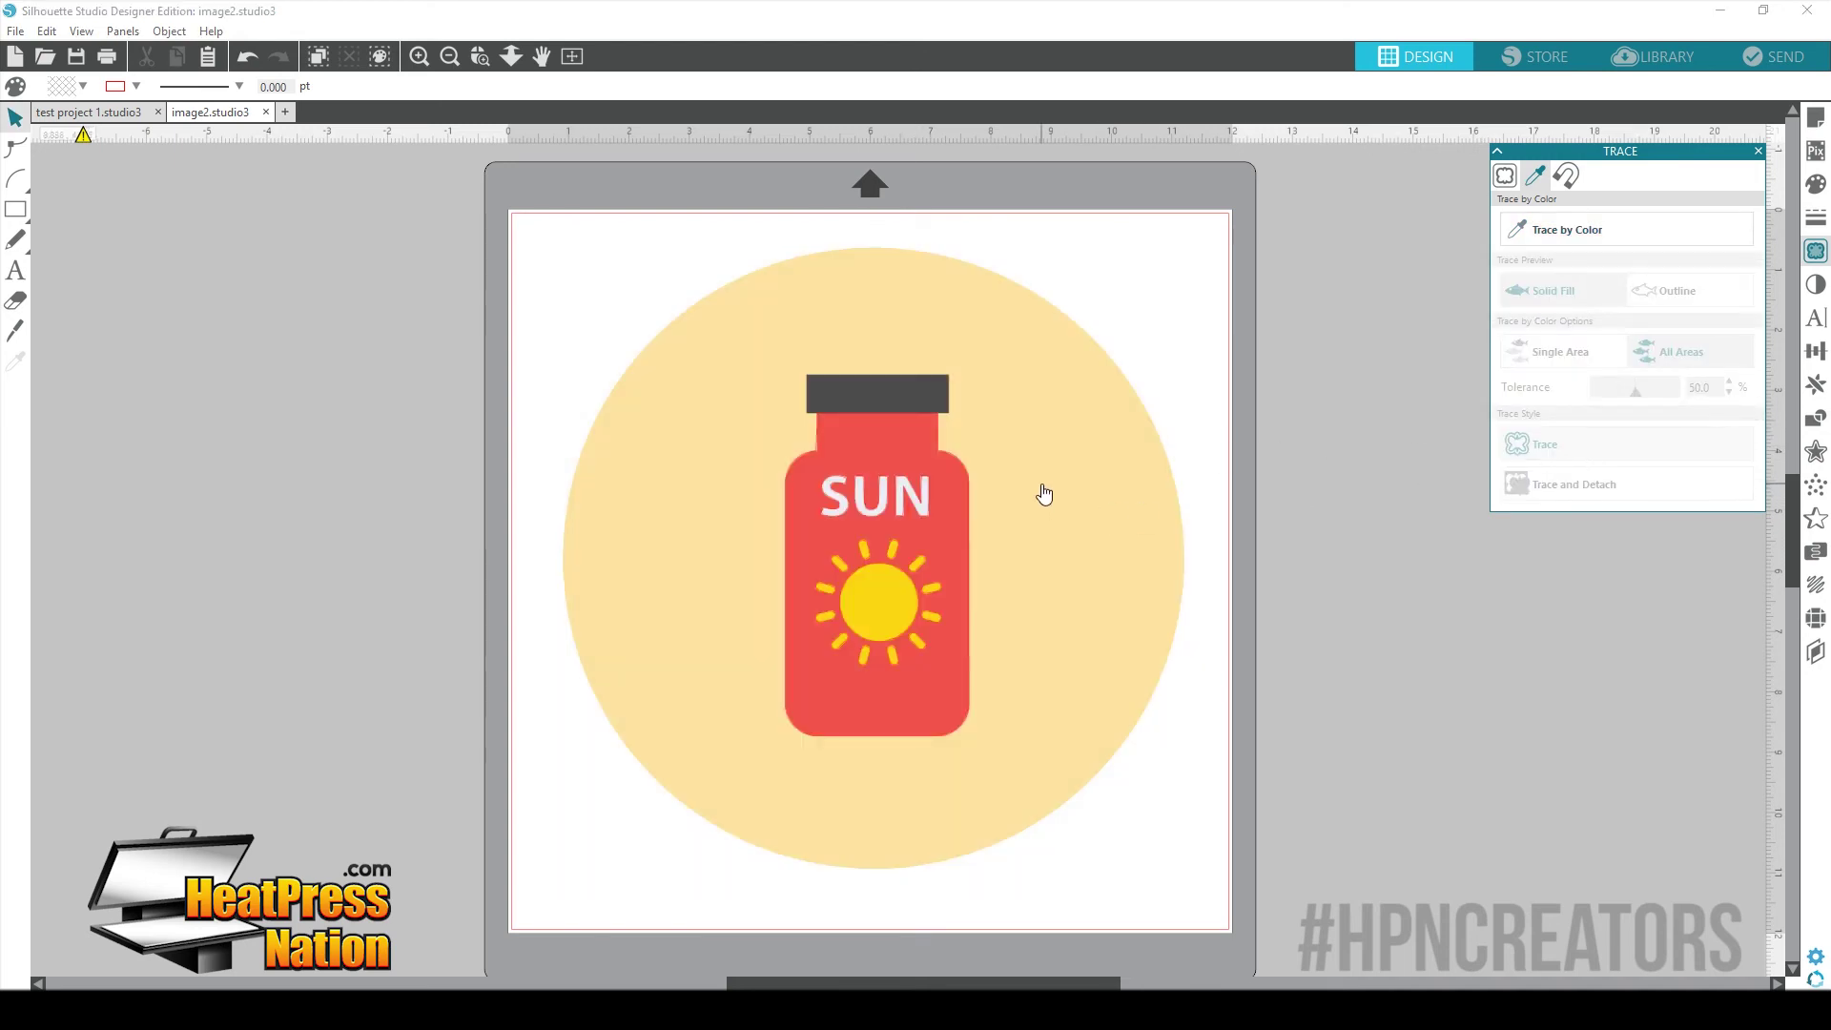
drag(1038, 495, 580, 559)
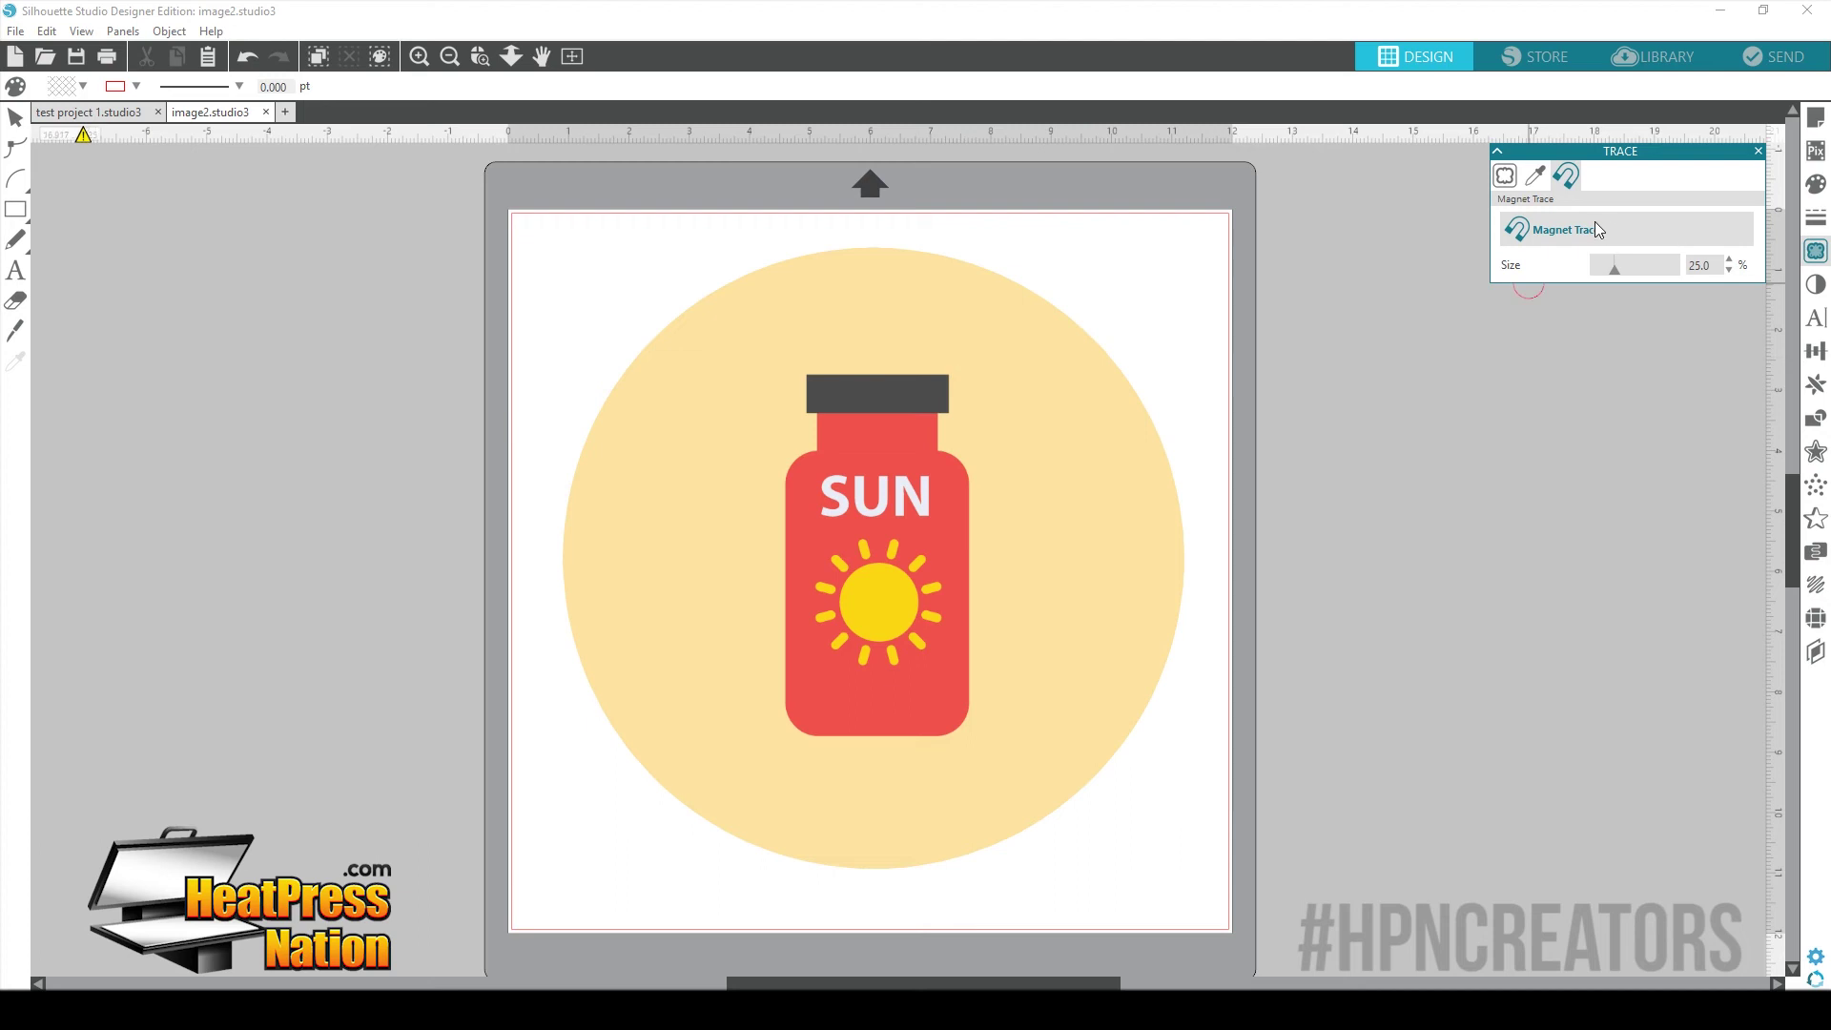
- Enlarge the Magnet Trace size to 33.0% and start tracing the bottle cap and the sun's edge
drag(1610, 269, 1620, 271)
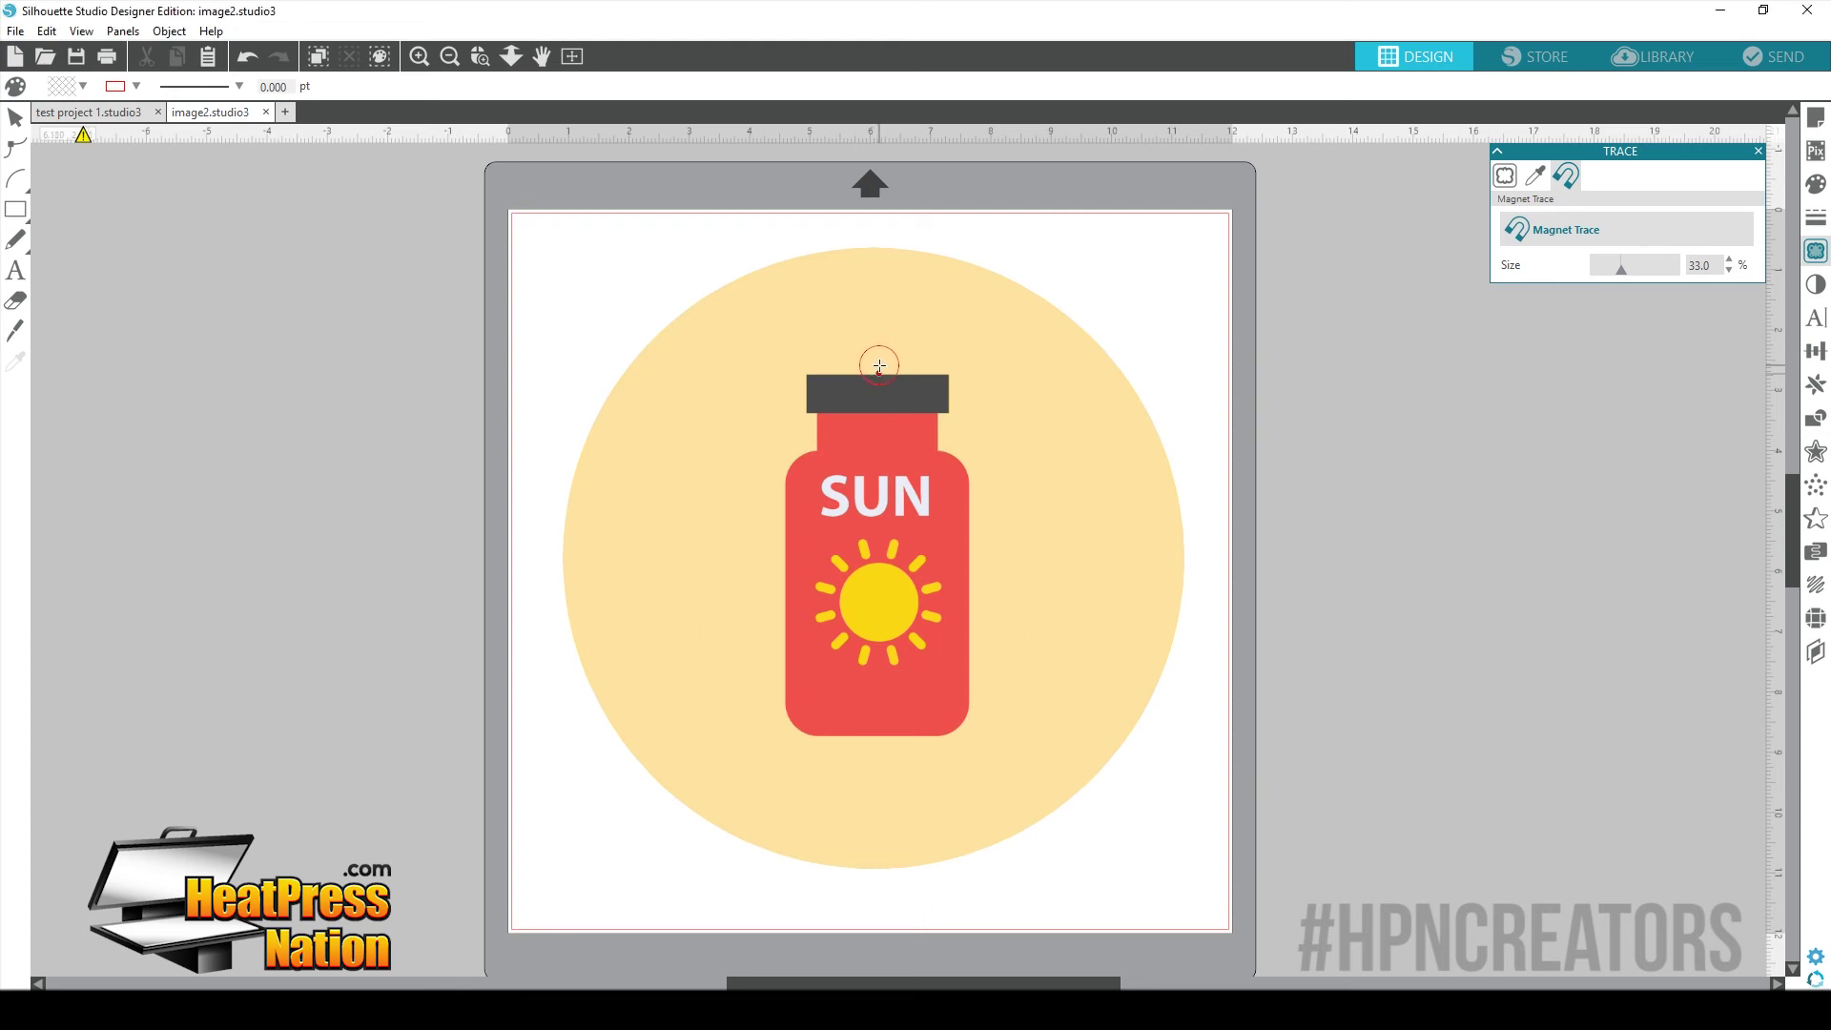
mouse_move(879, 365)
mouse_down()
mouse_move(946, 371)
mouse_move(940, 433)
mouse_move(971, 484)
mouse_move(966, 685)
mouse_move(952, 736)
mouse_move(930, 743)
mouse_move(820, 744)
mouse_move(780, 699)
mouse_move(785, 477)
mouse_move(816, 436)
mouse_move(806, 376)
mouse_move(873, 379)
mouse_up()
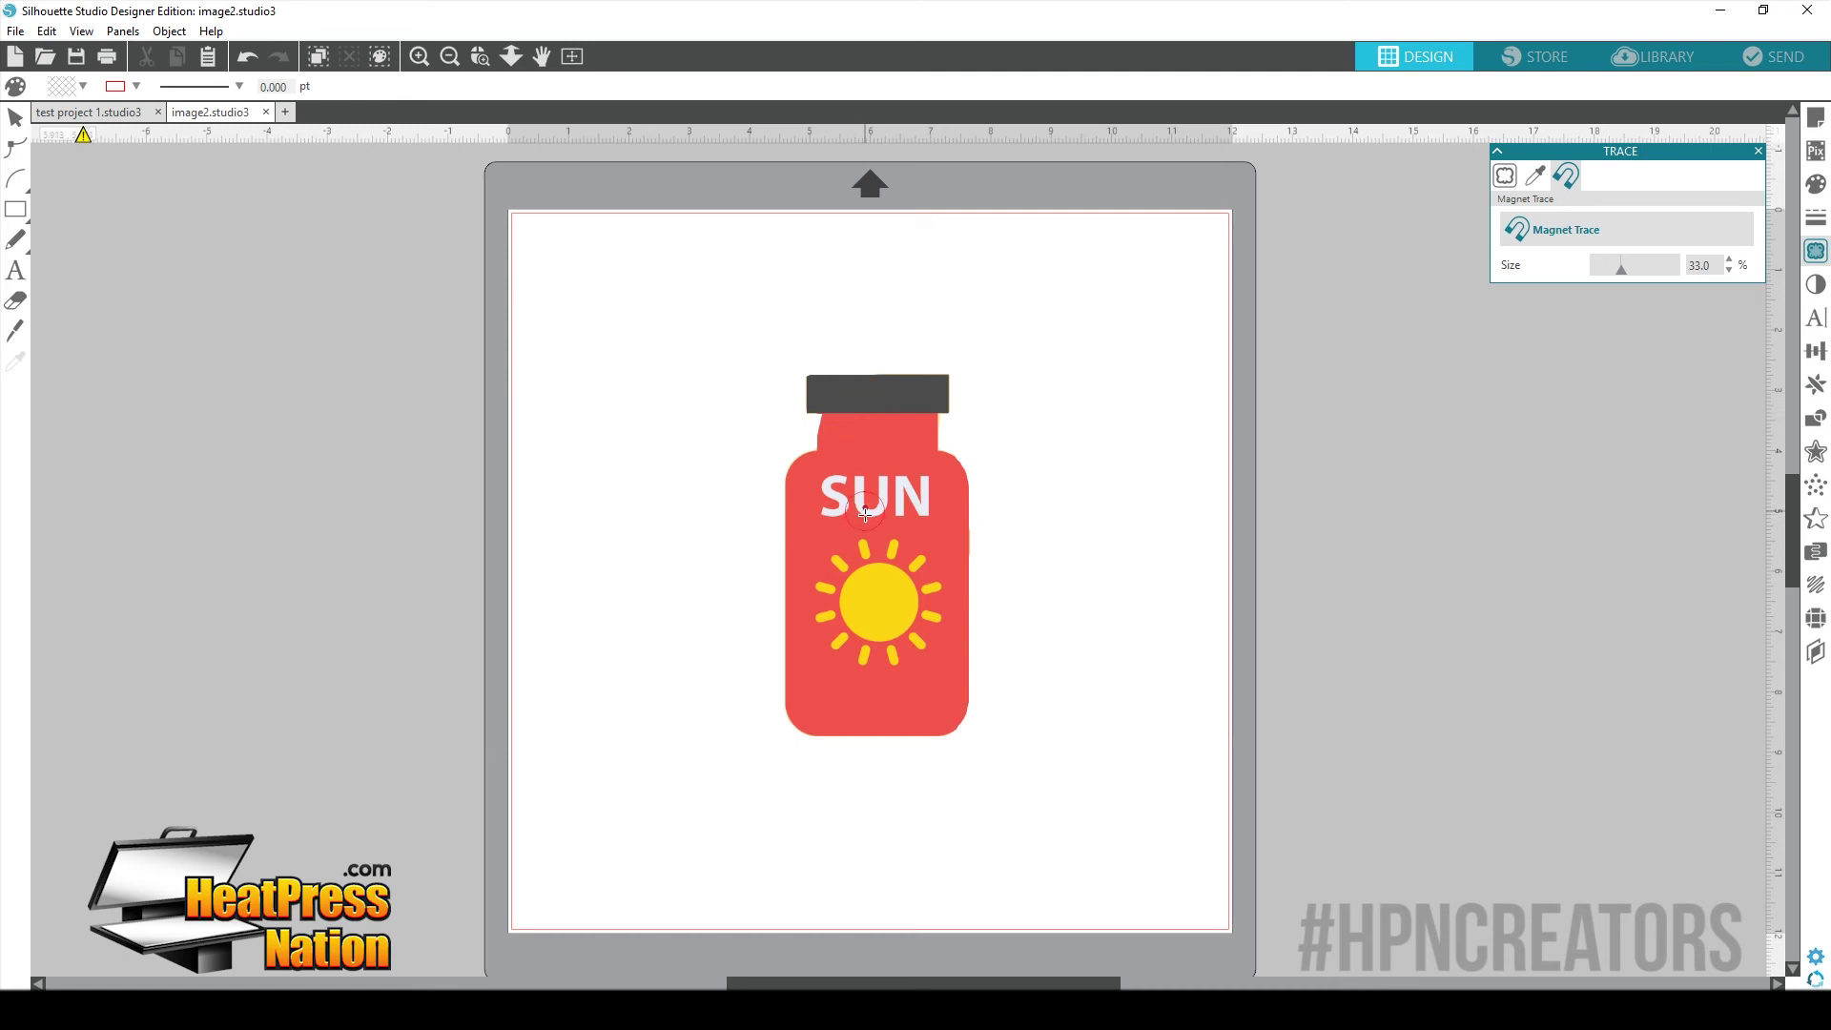
click(856, 572)
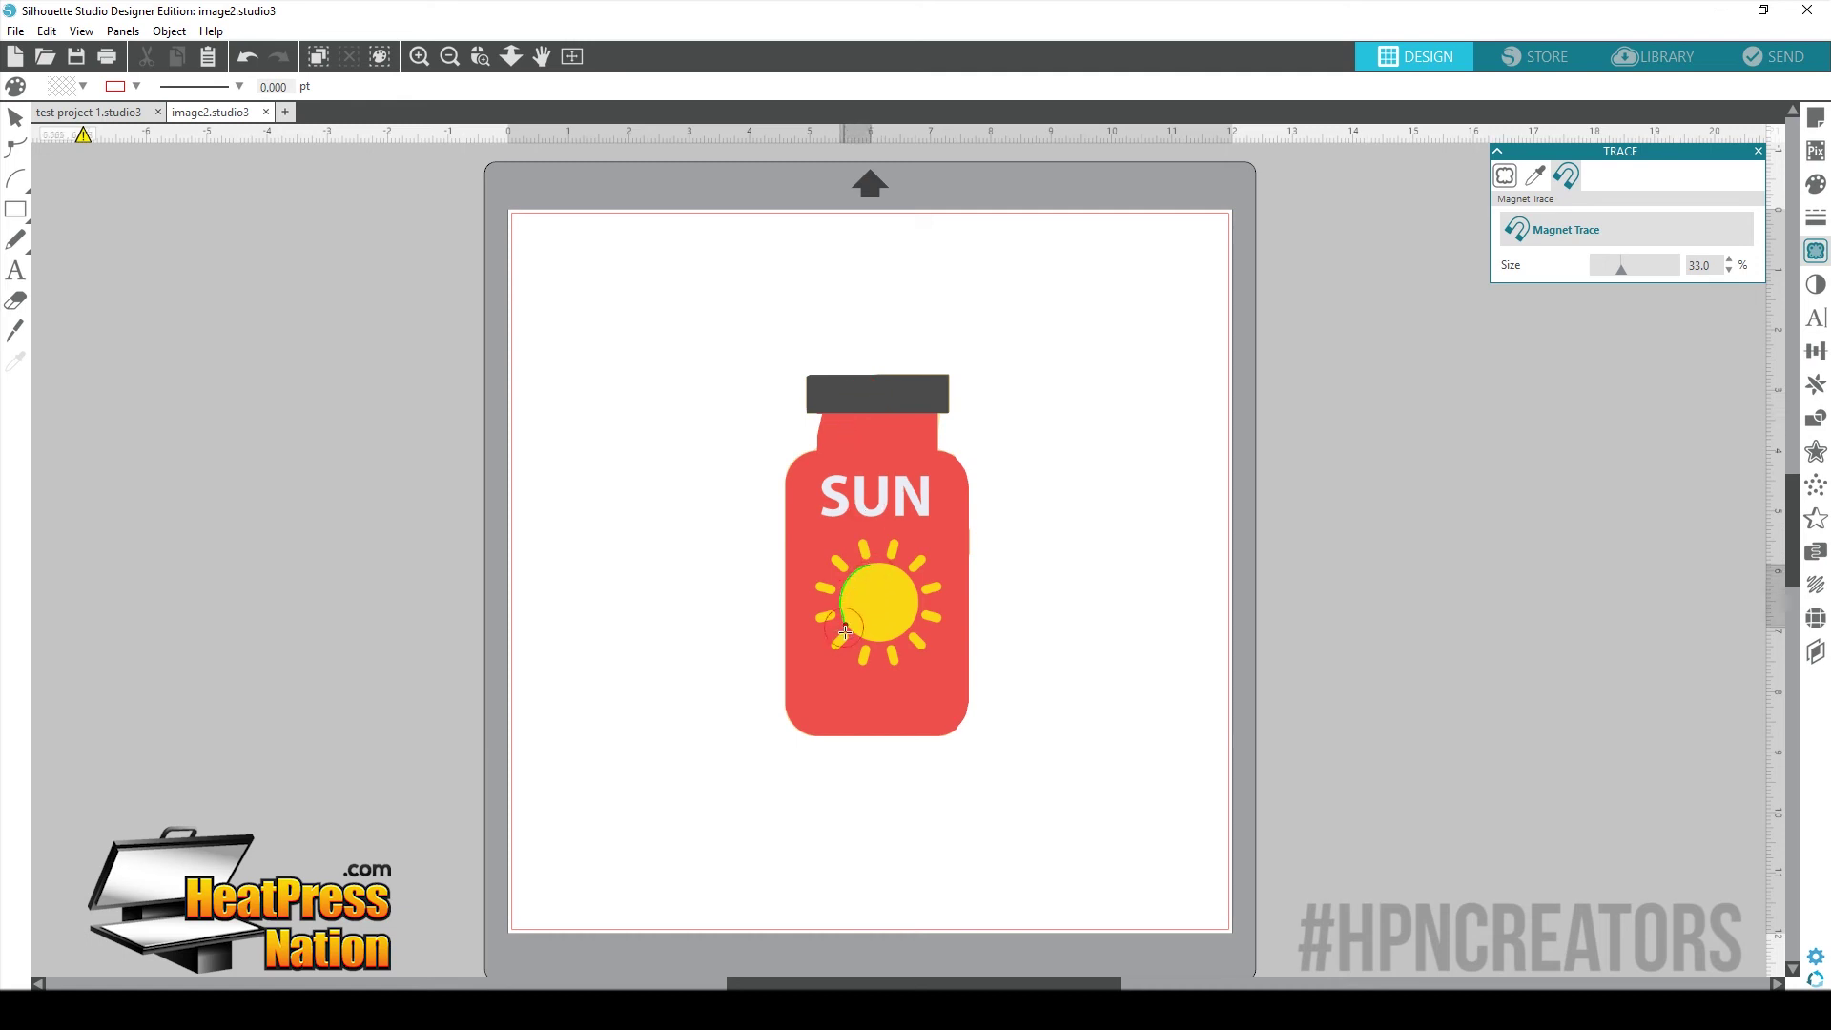
- Finish and undo the sun trace, try Trace by Color, then return to Magnet Trace and the Select tool
click(877, 578)
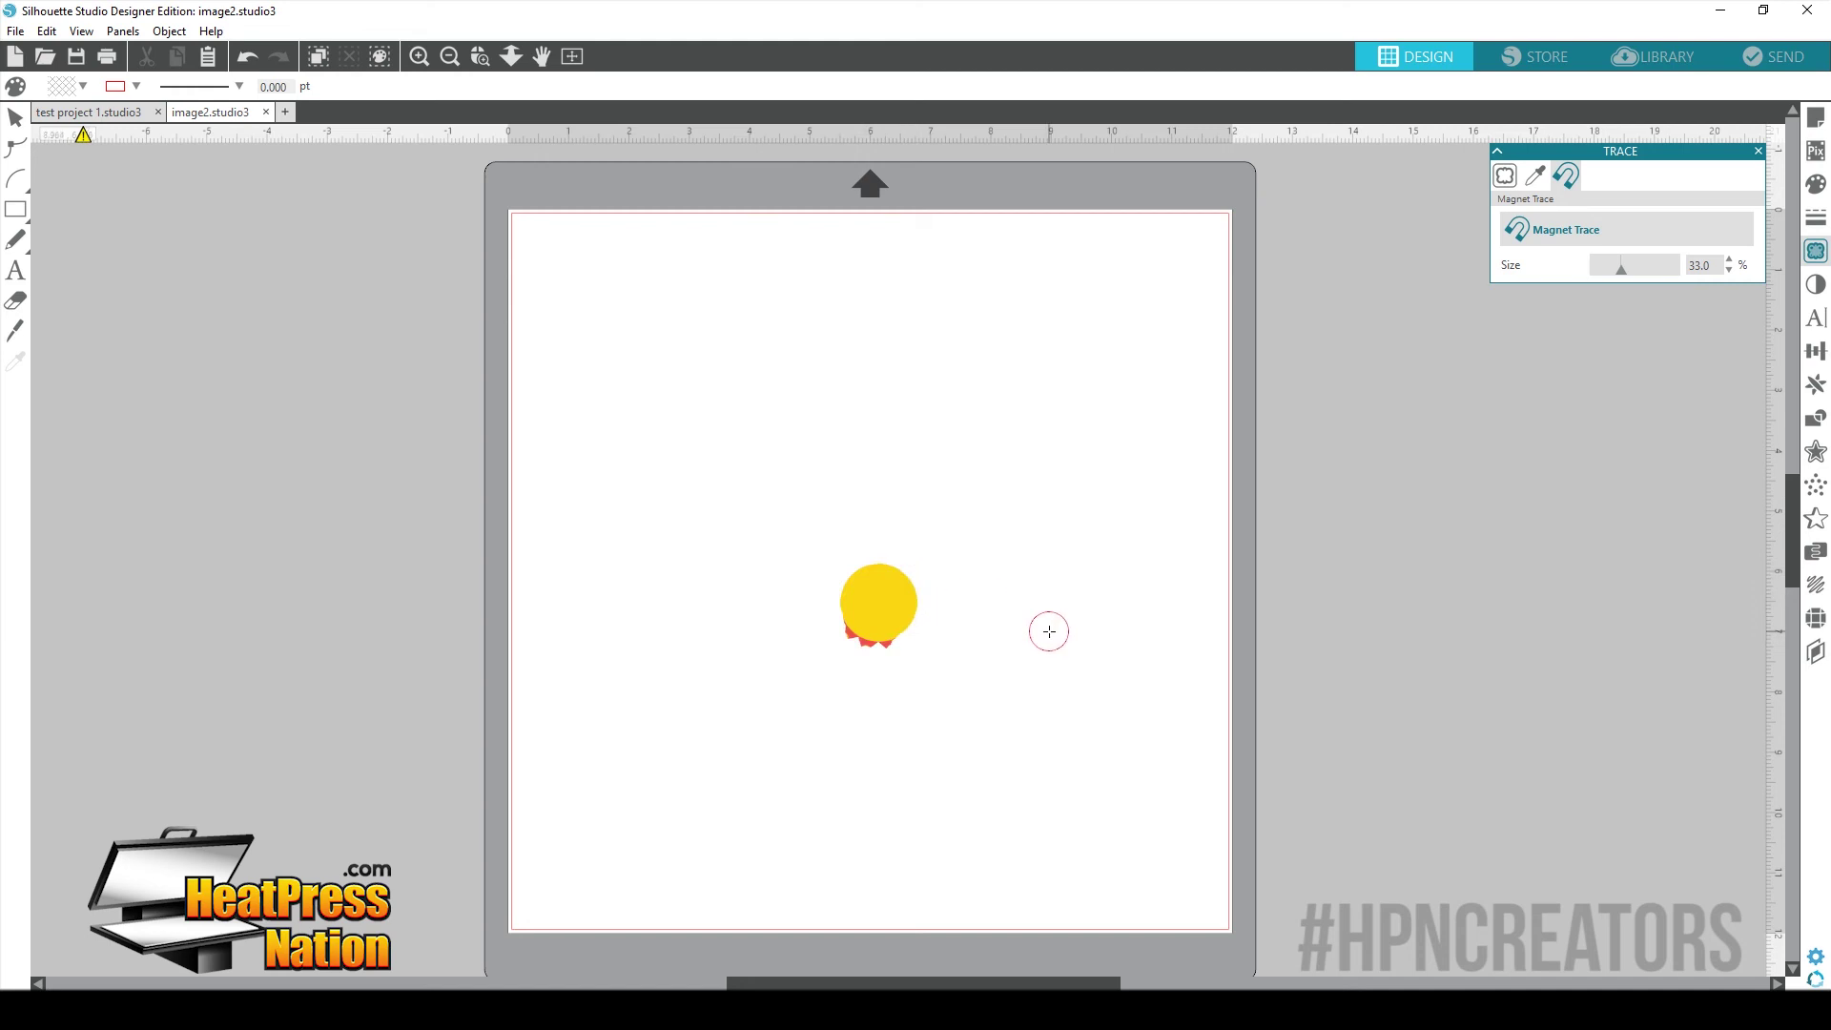
key(ctrl+z)
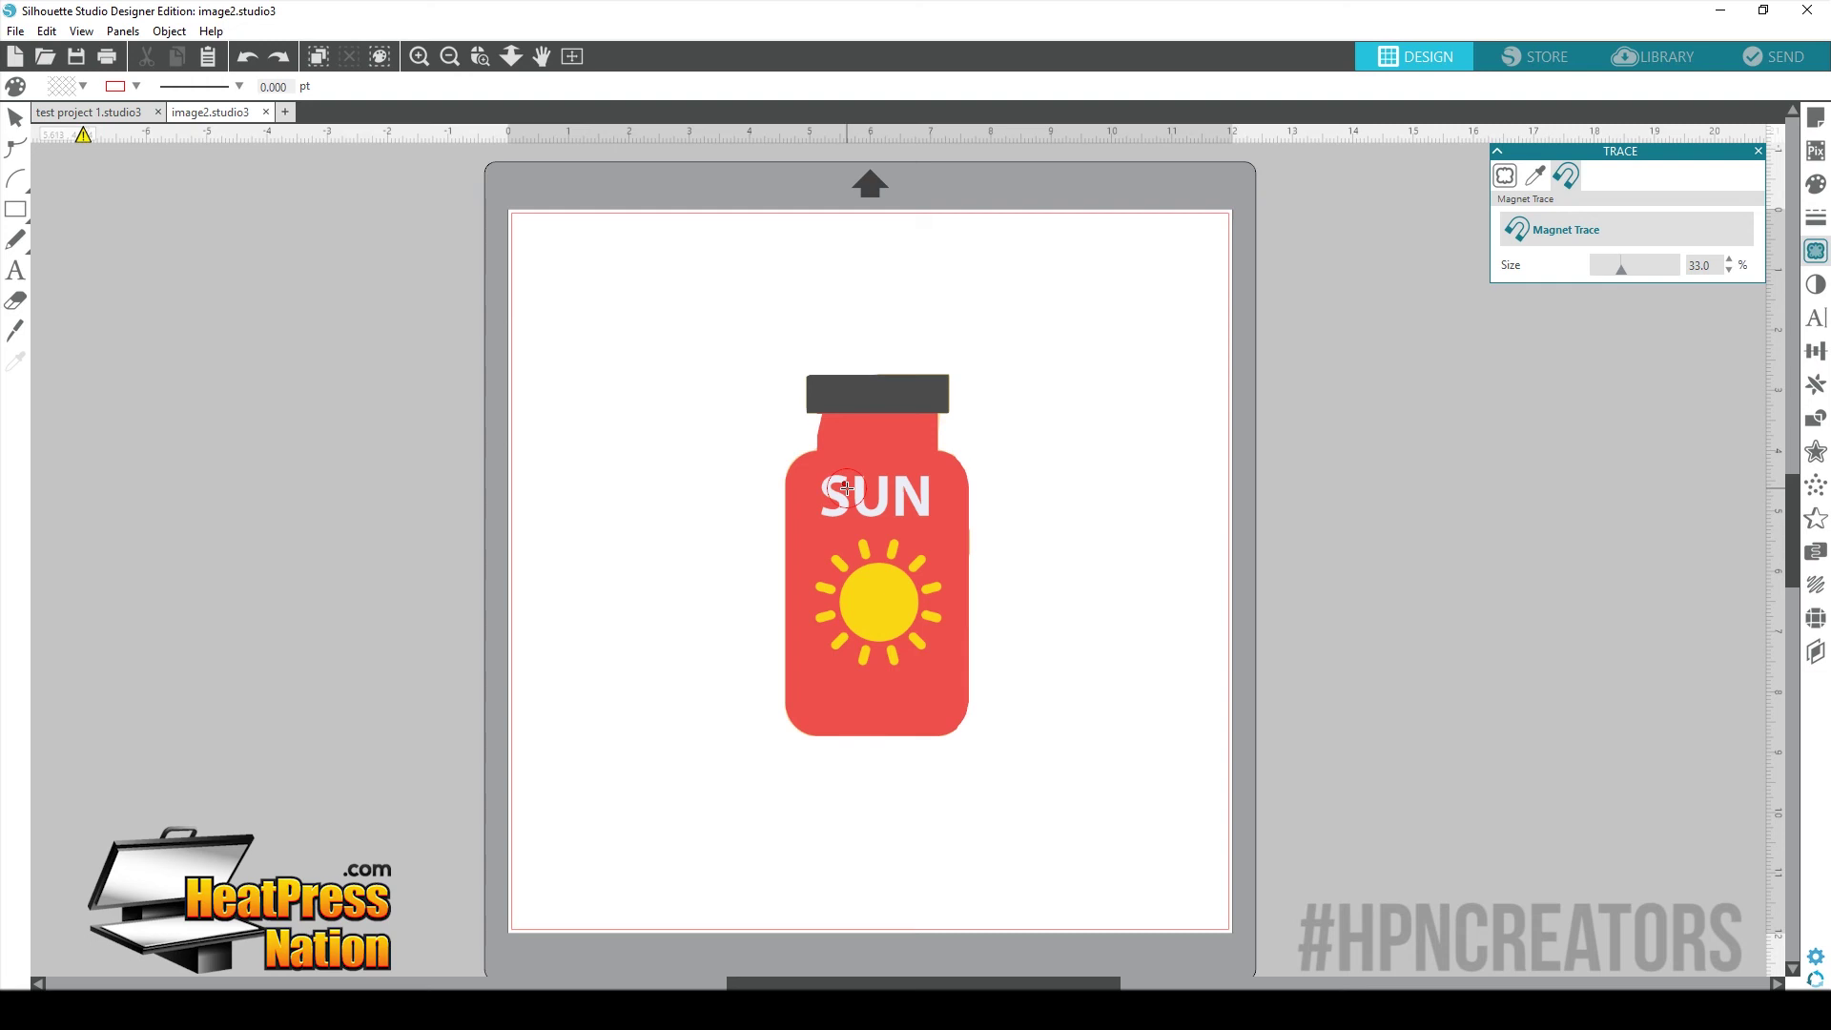
click(1535, 175)
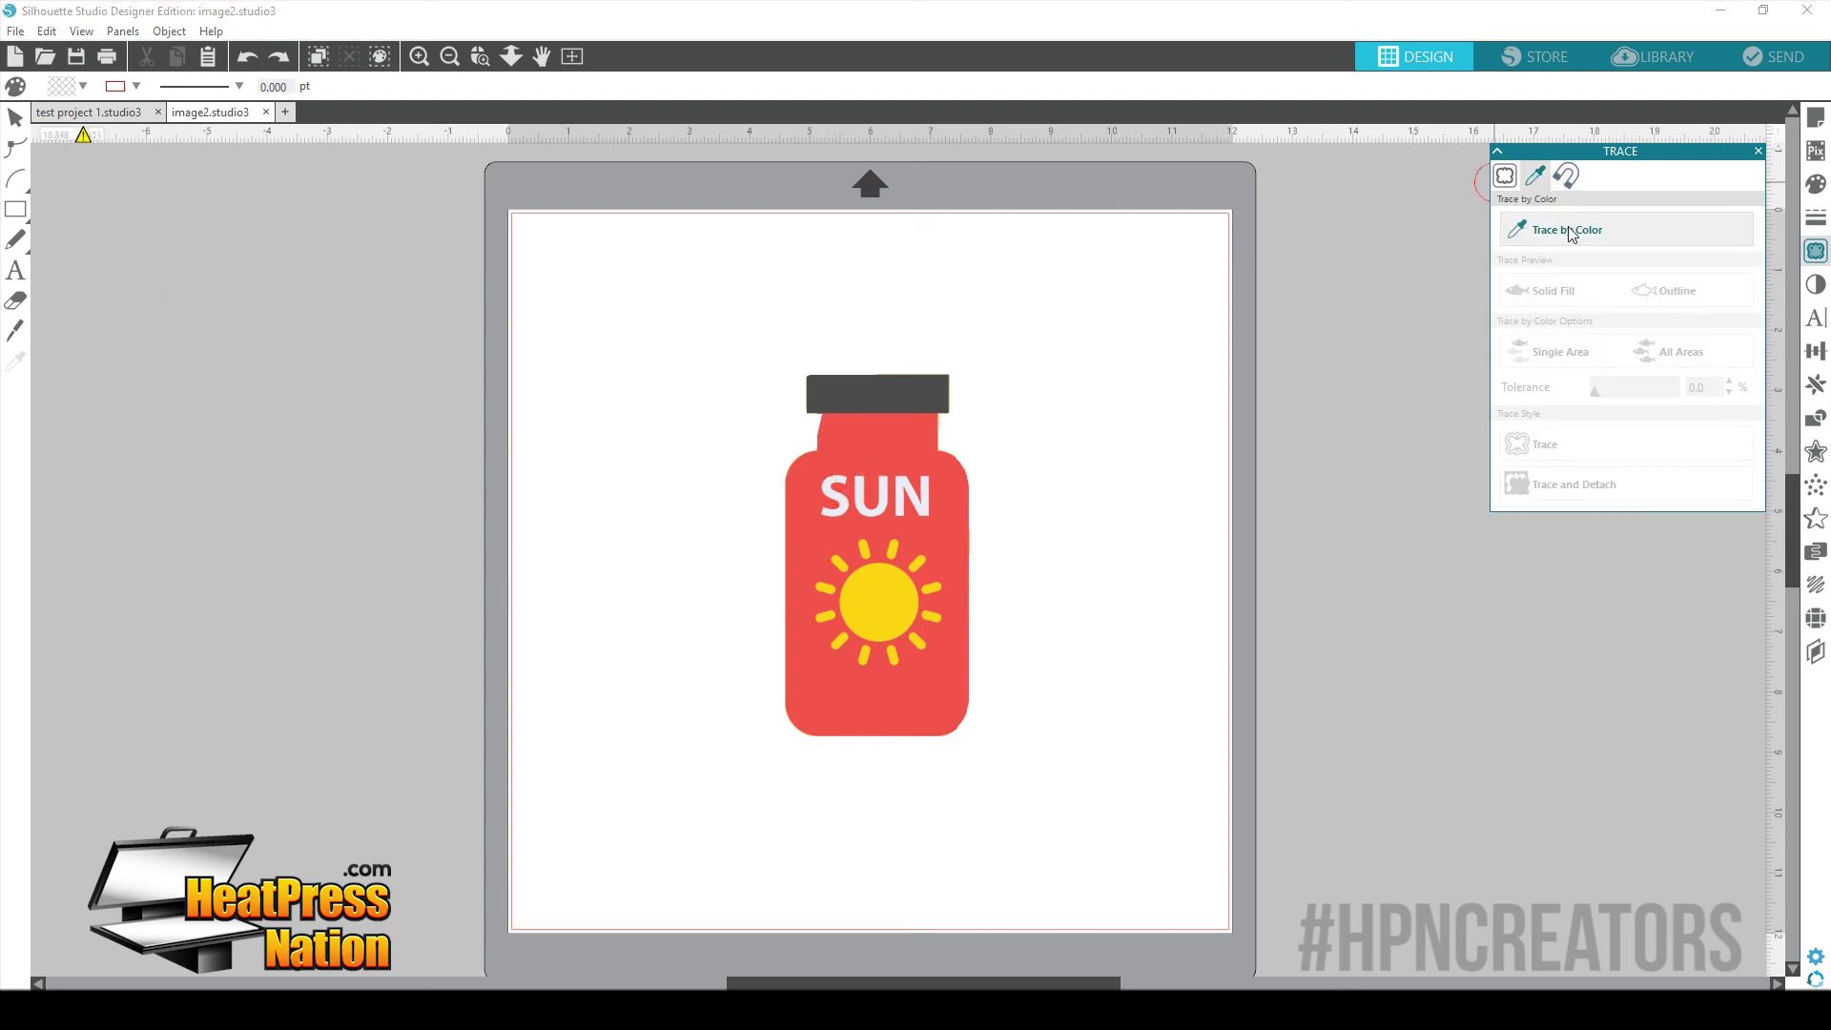
click(1565, 176)
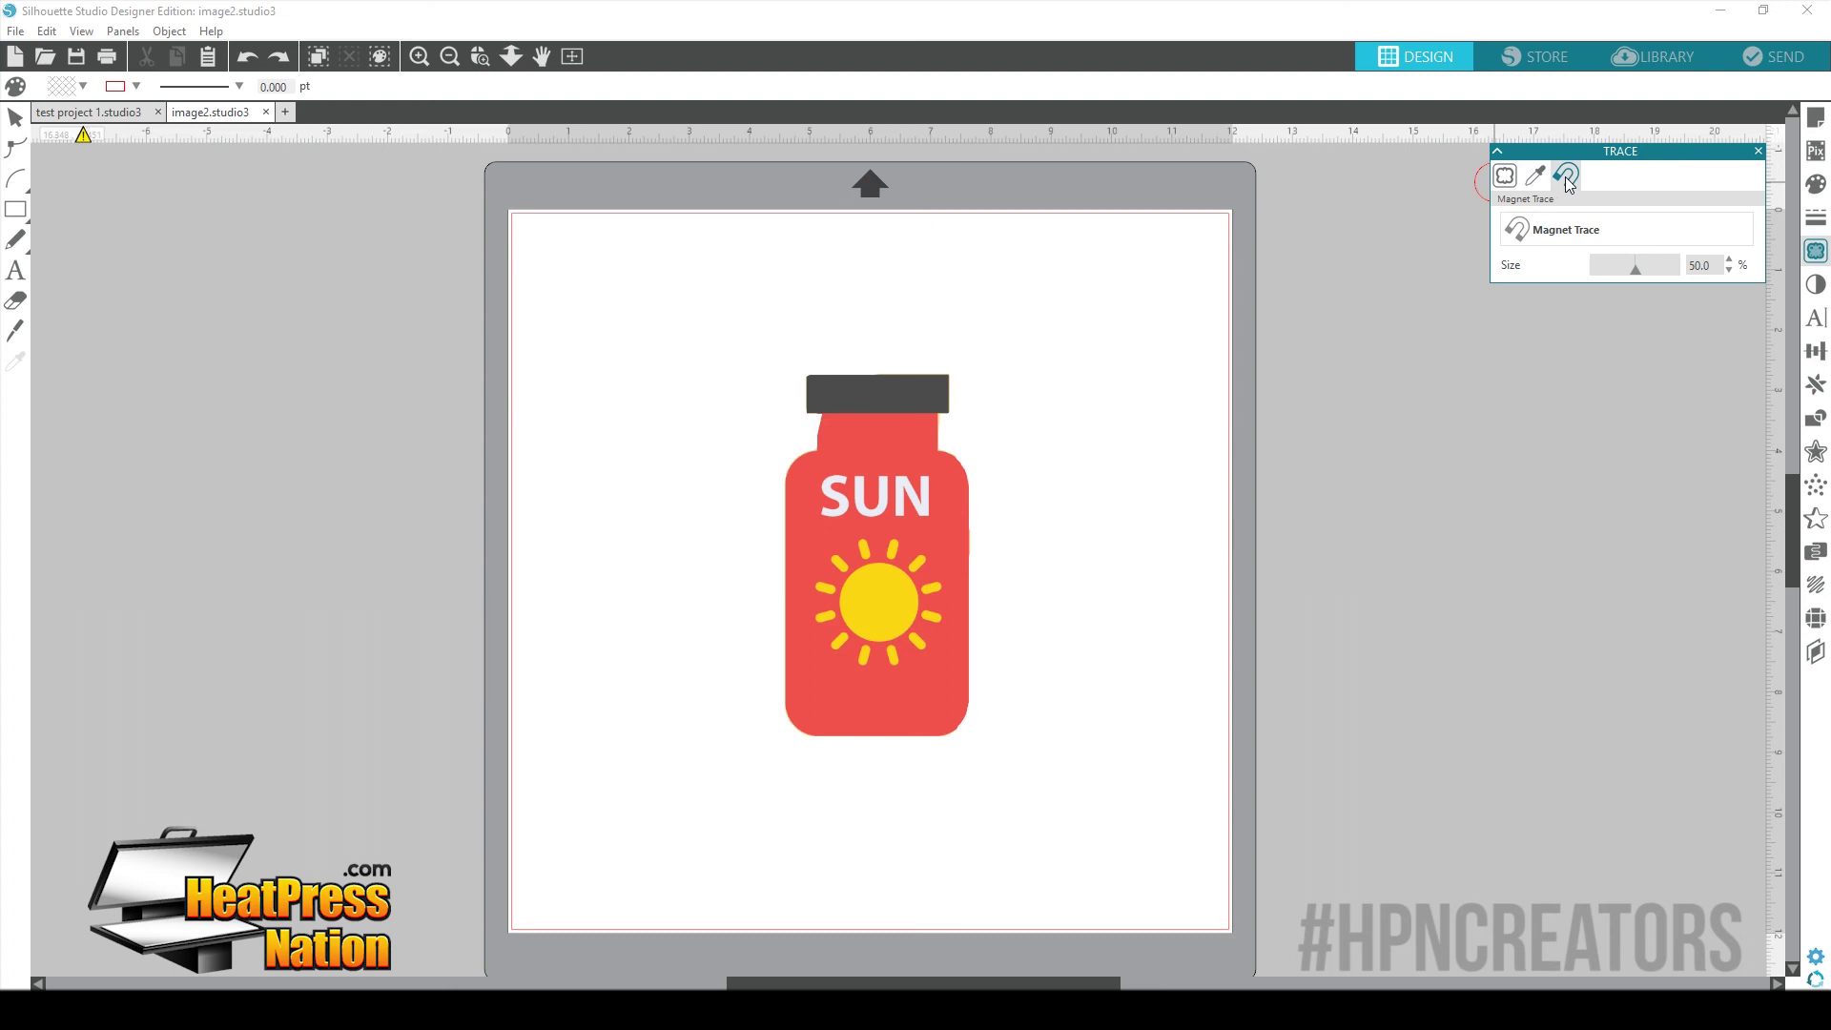
click(1578, 244)
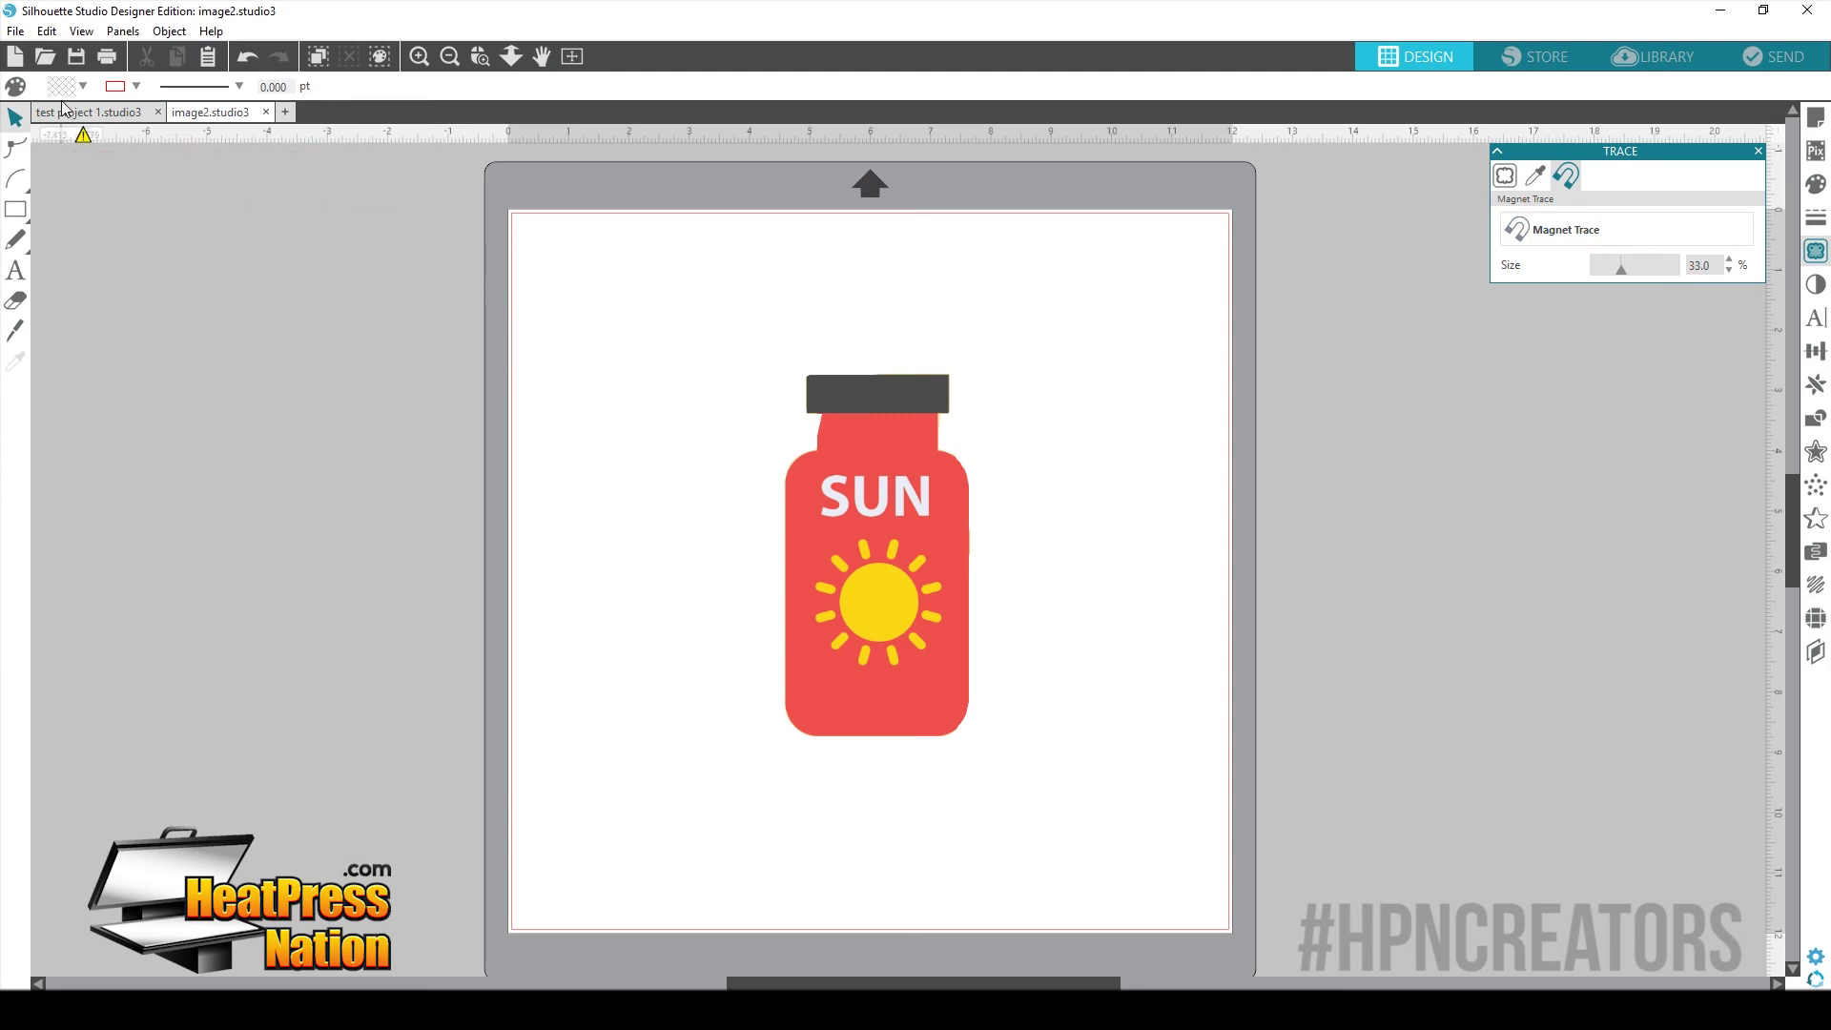
click(16, 31)
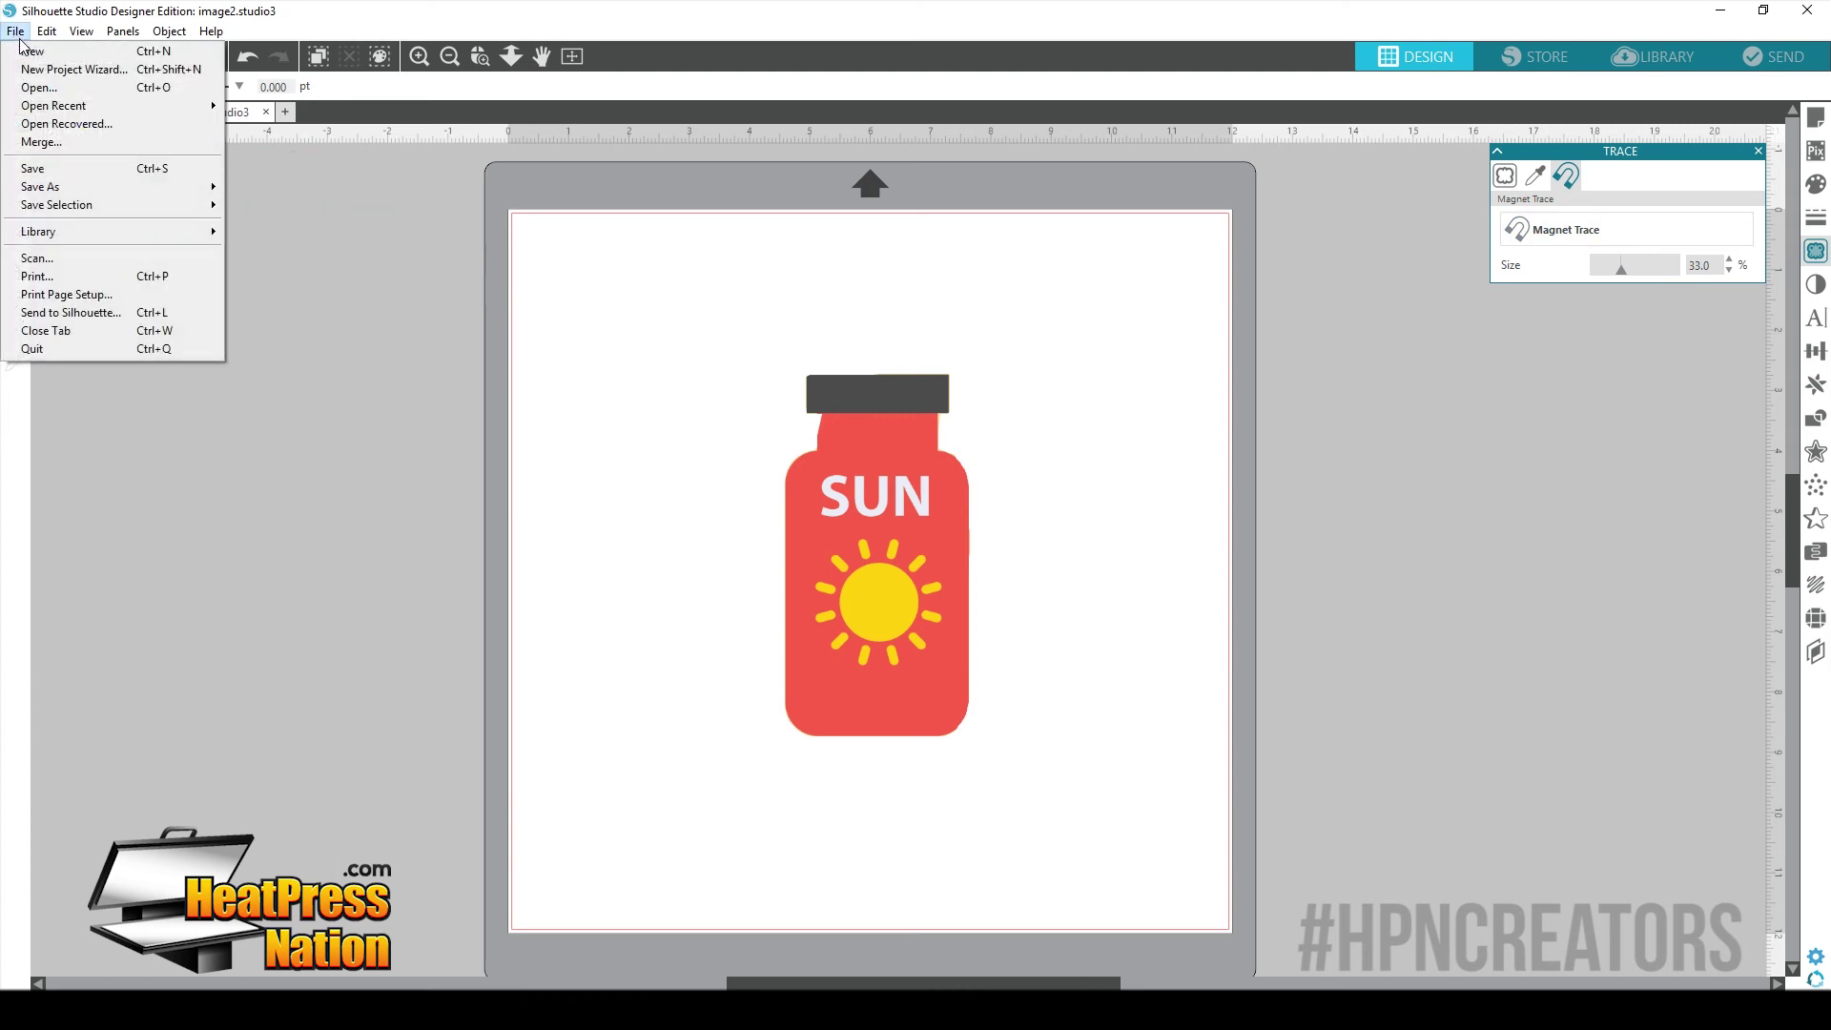
- Create a new Card project with the New Project Wizard on a CAMEO 12 x 12 in mat
click(38, 71)
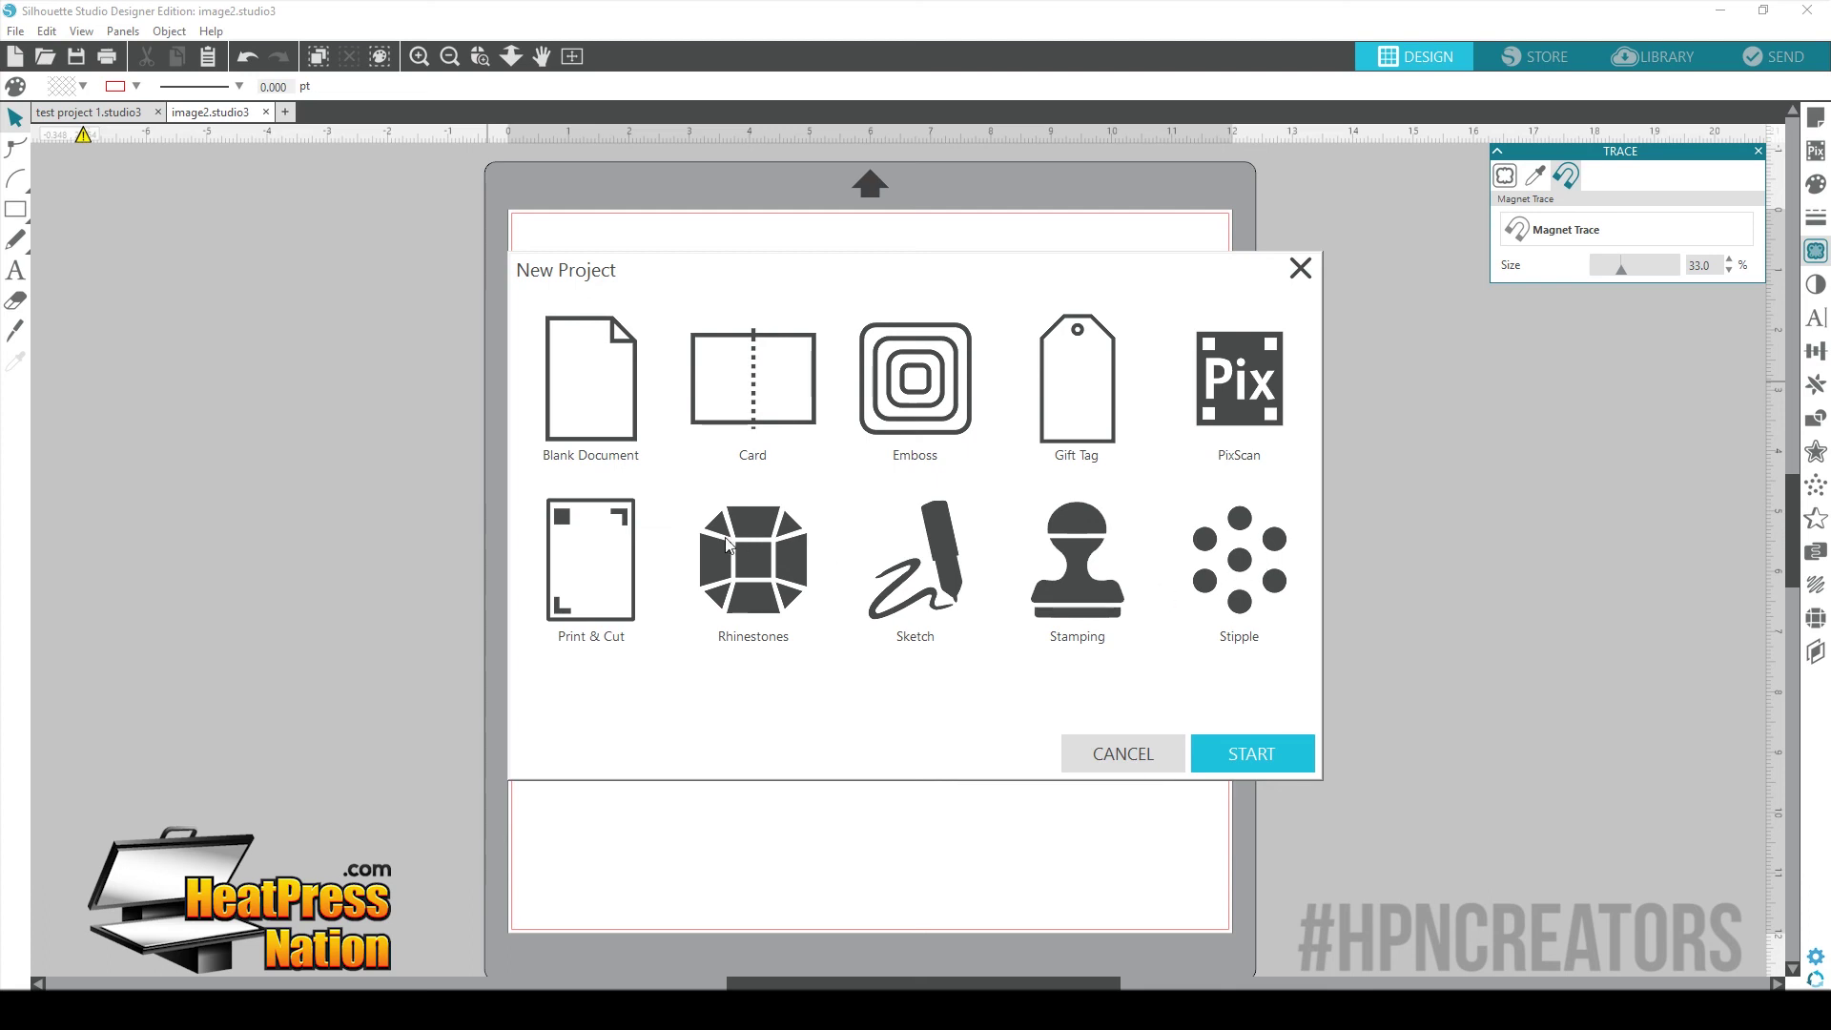
double_click(747, 395)
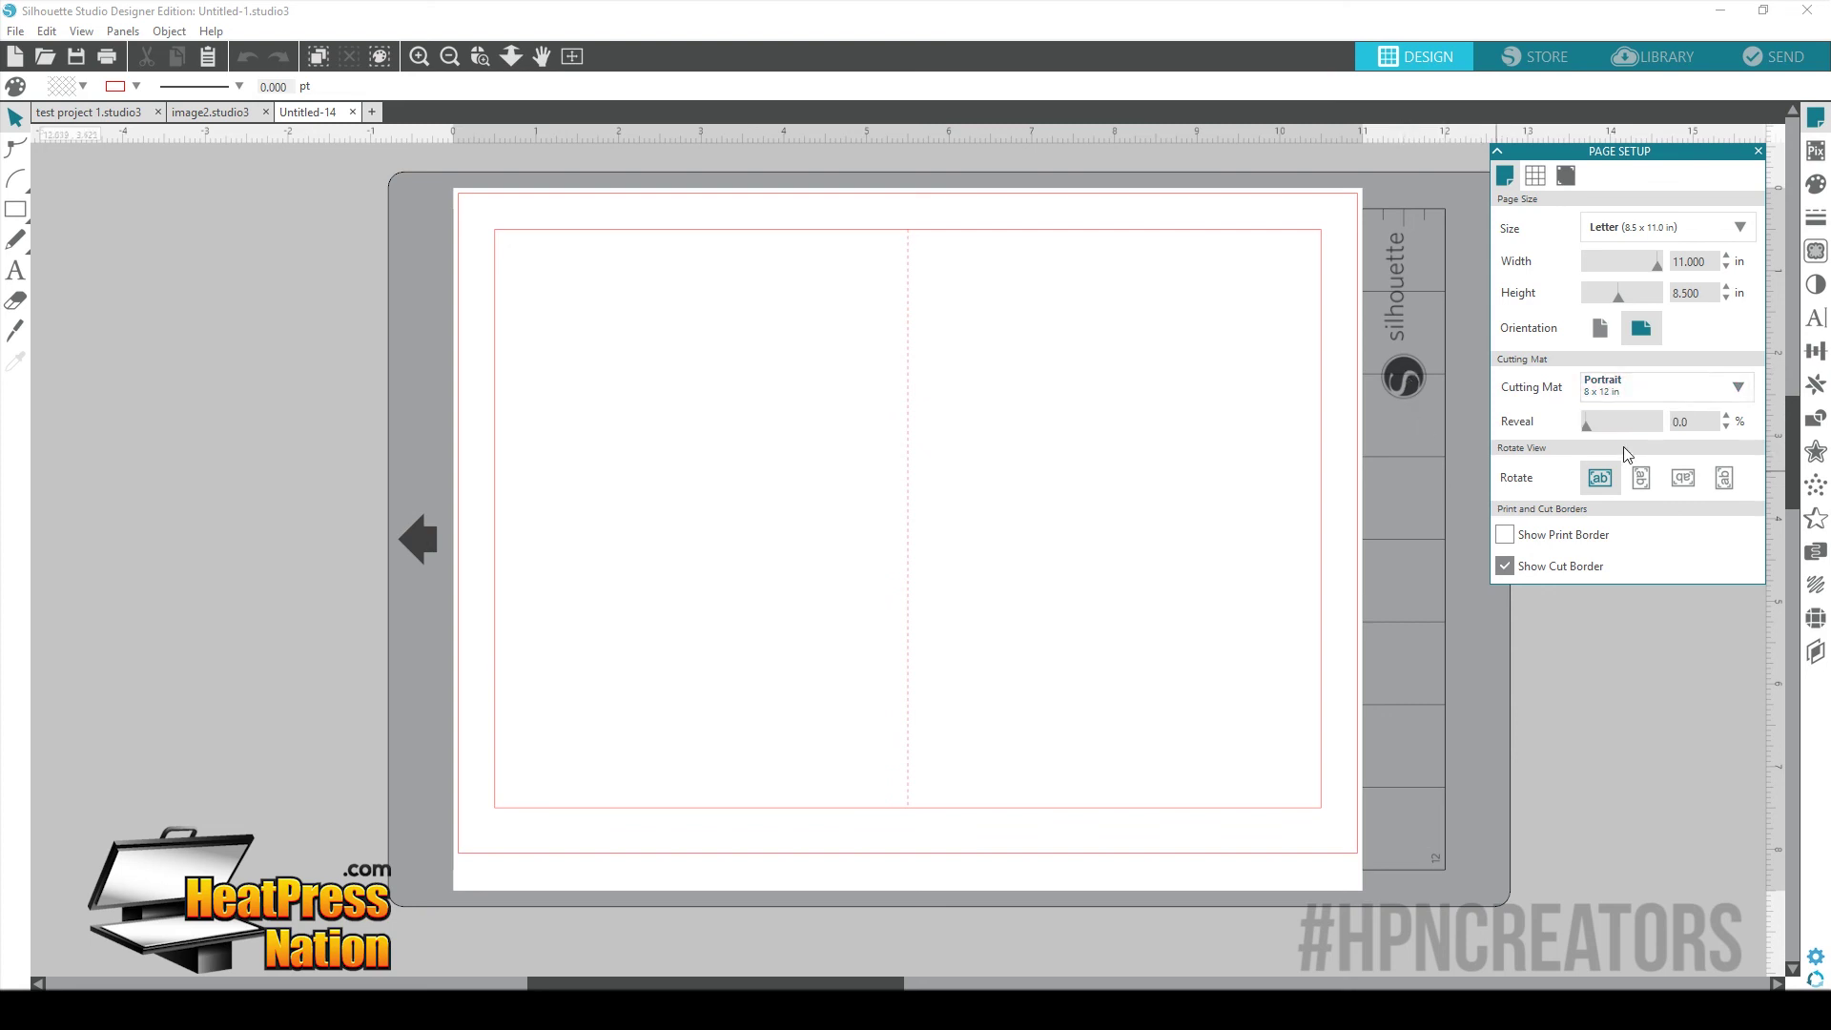
click(1678, 393)
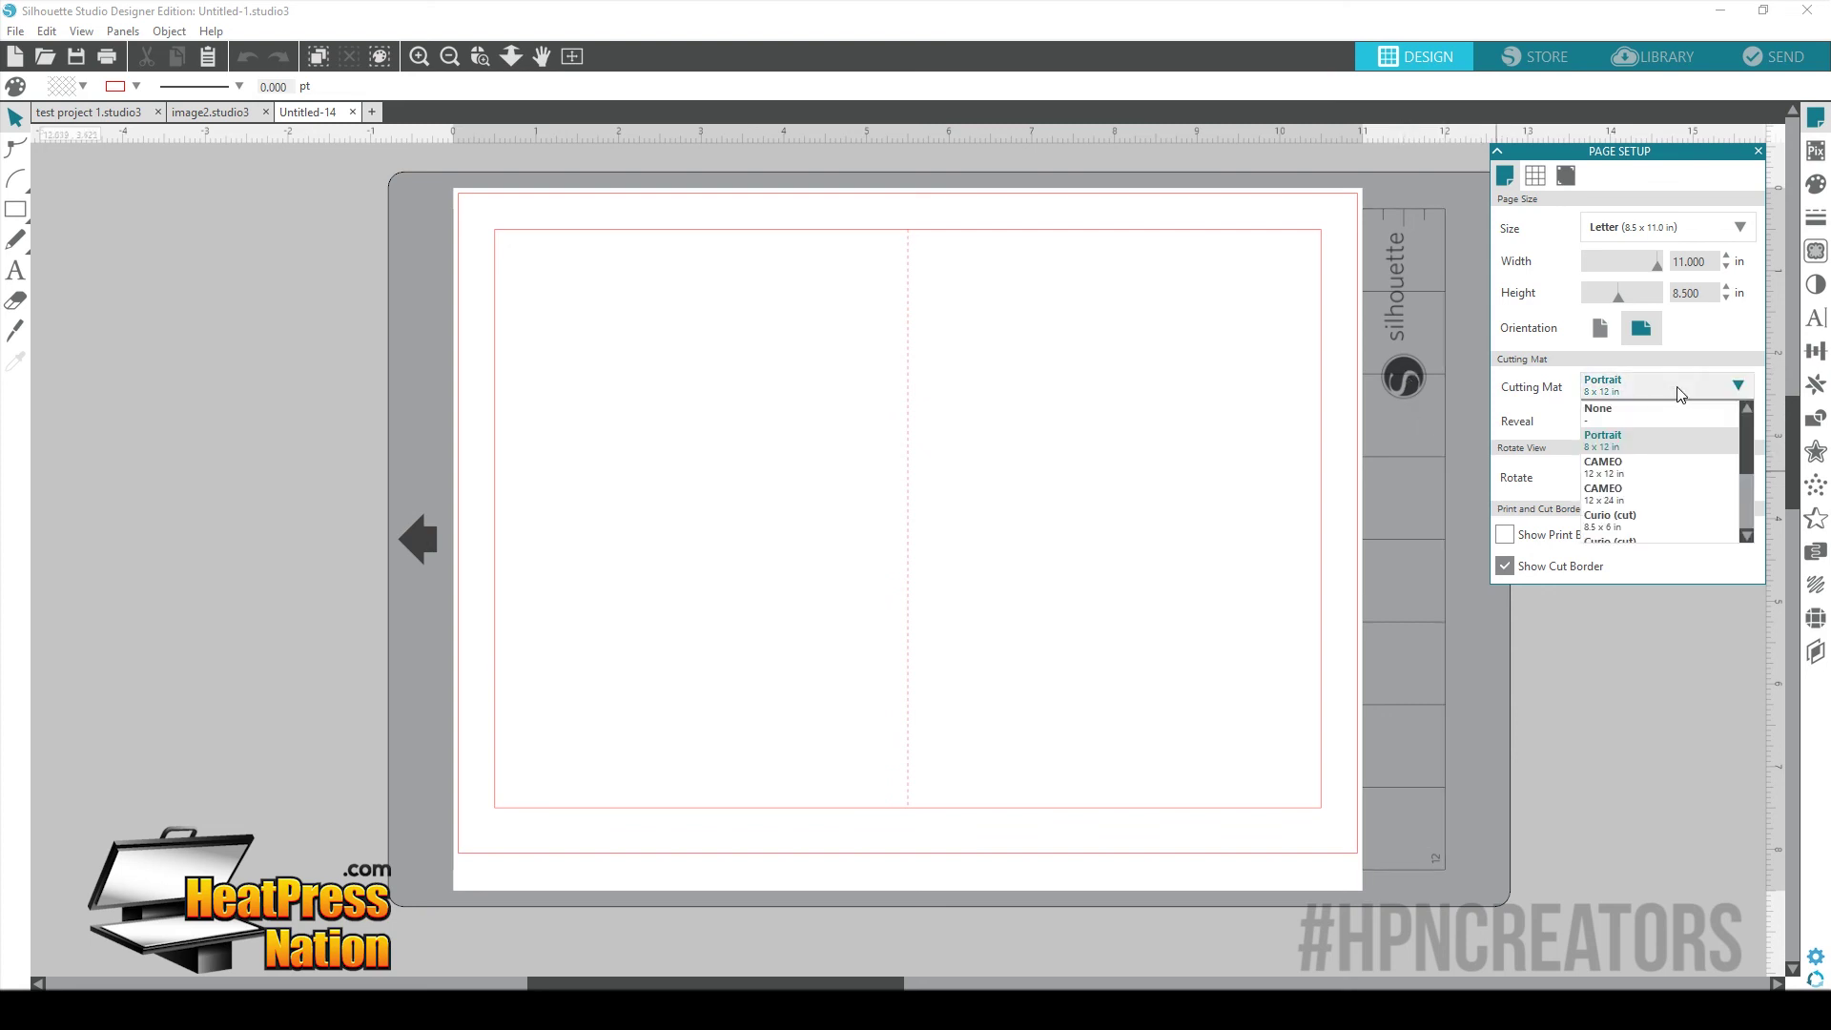
click(1659, 469)
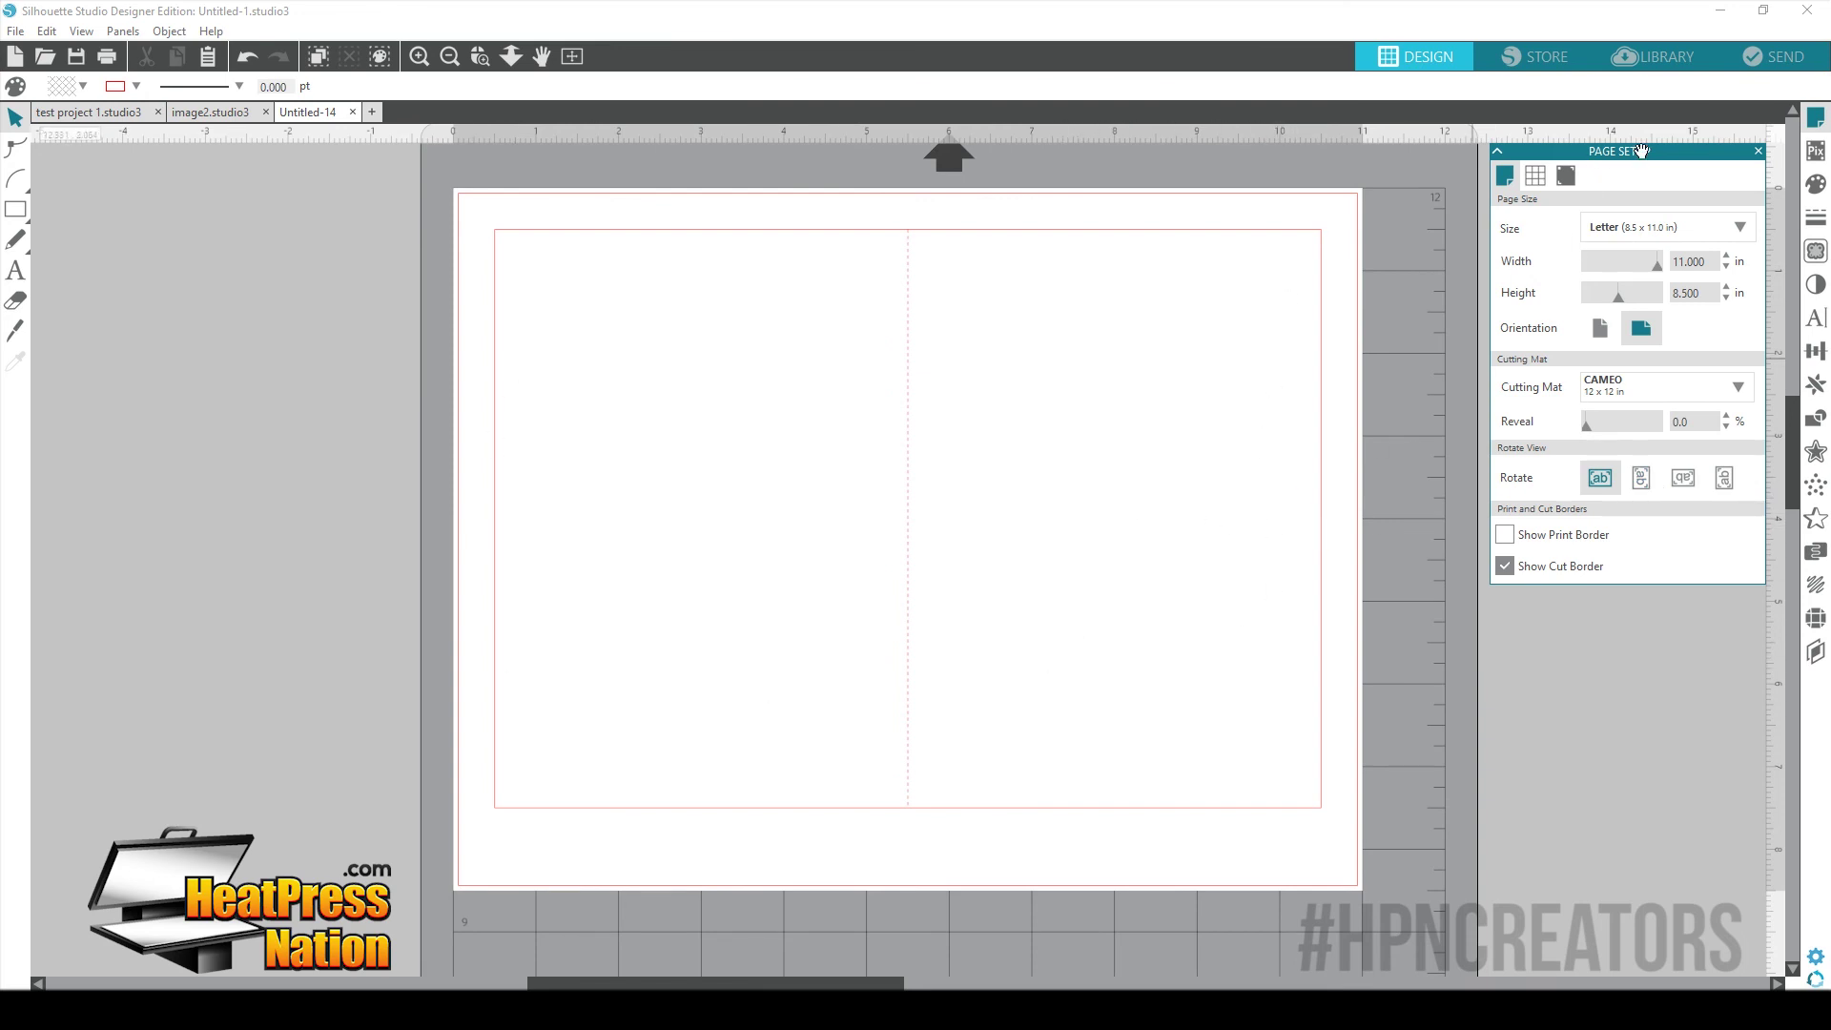
click(1773, 58)
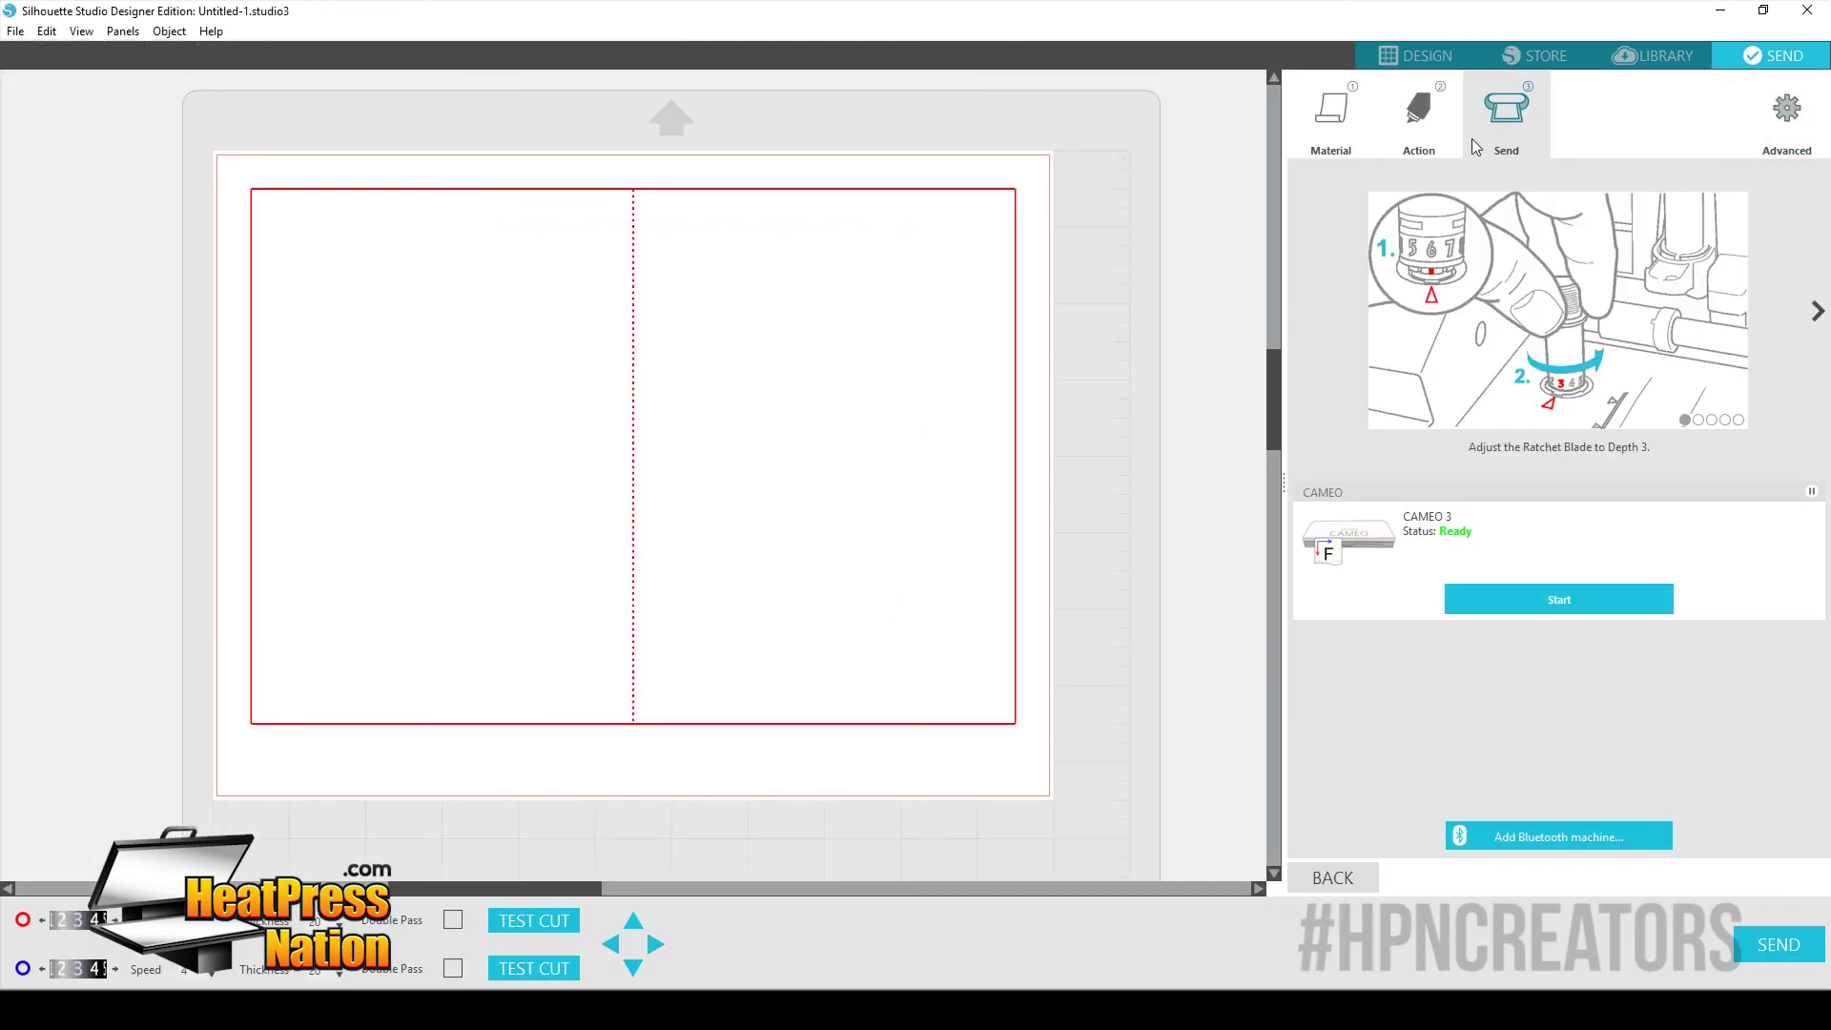
- Review the Send tab's Material and Action settings, then return to the Design workspace
click(1340, 119)
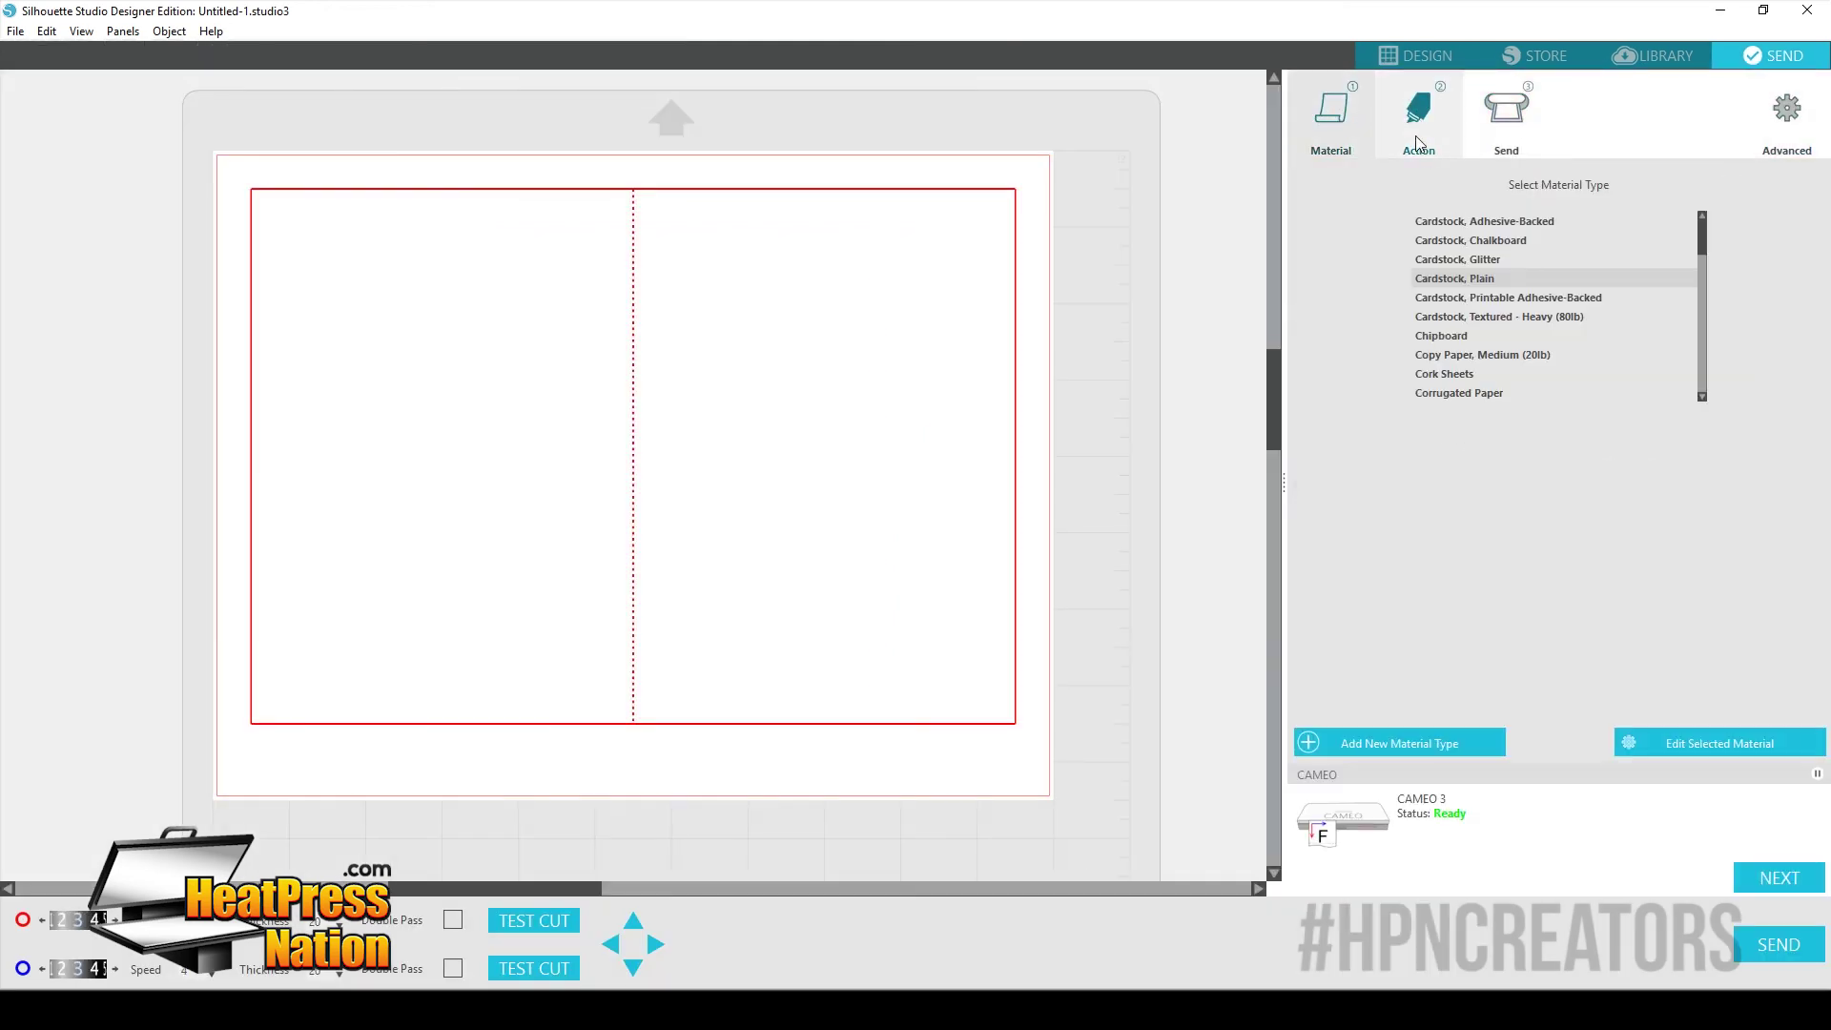
click(1419, 120)
click(1335, 122)
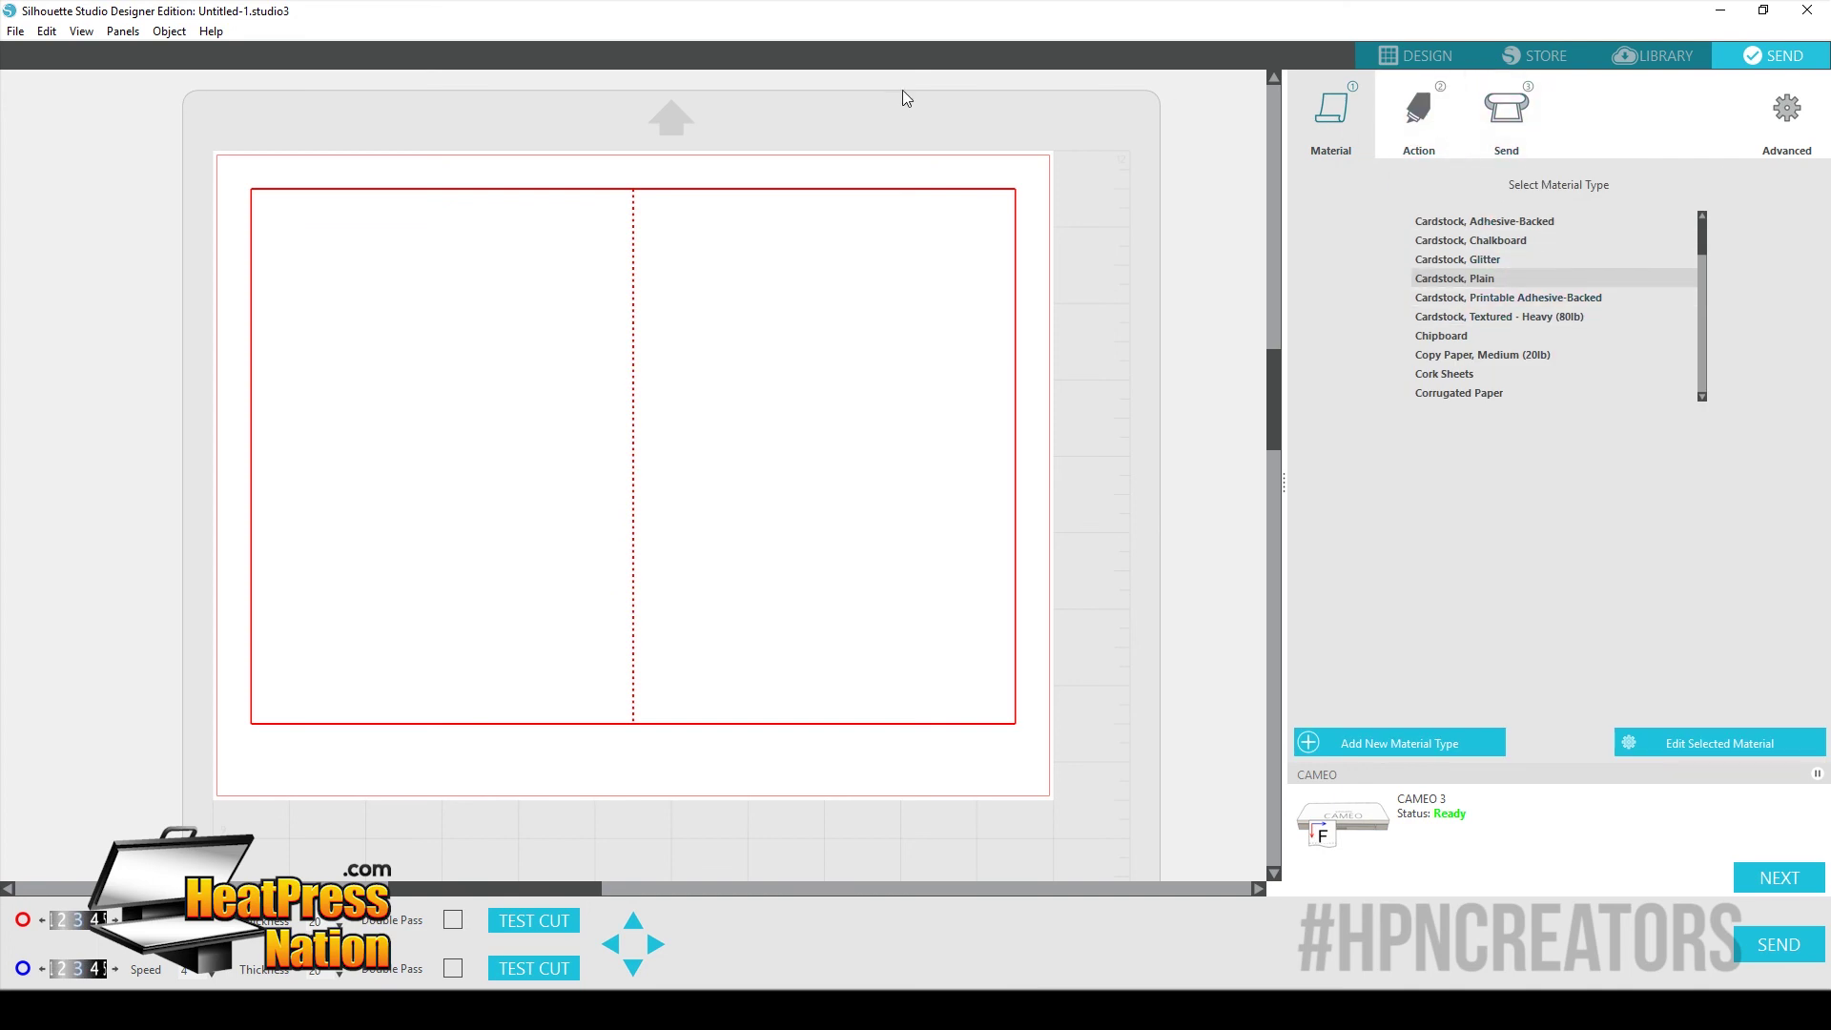
click(1430, 60)
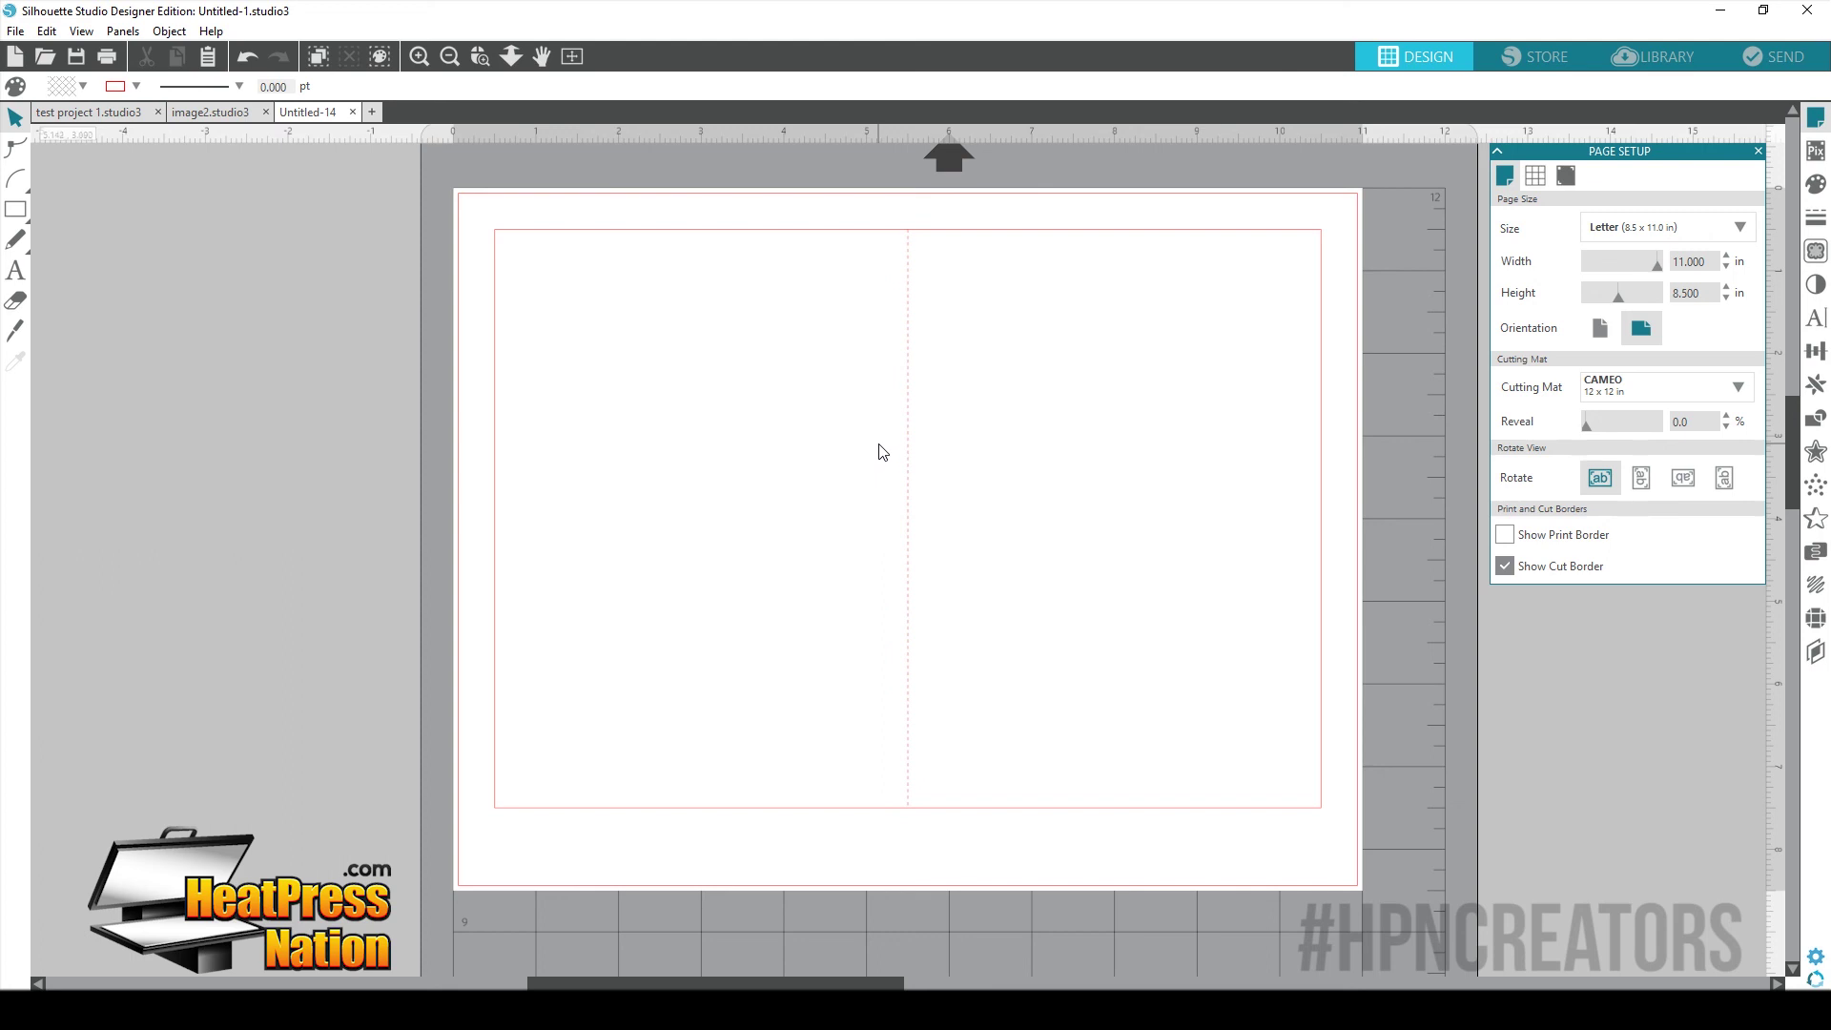
click(211, 31)
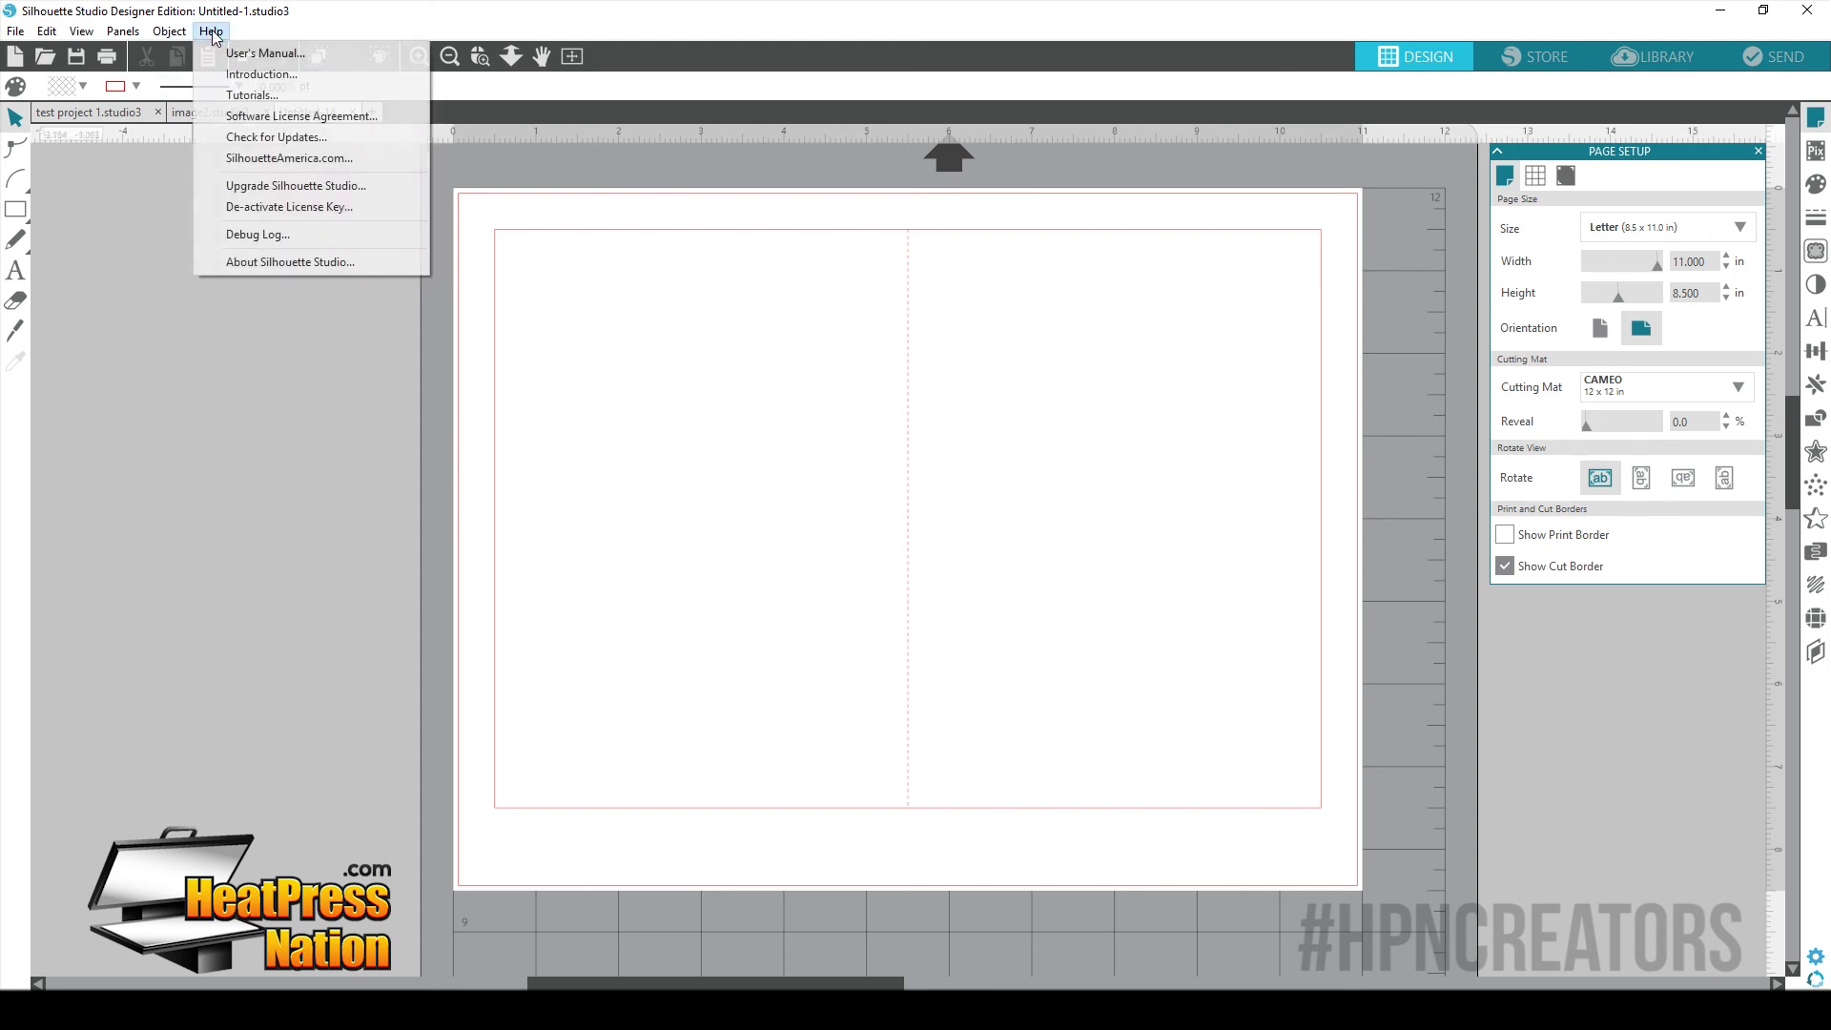
- Preview several Help tutorials and launch Send to Silhouette – Making the First Cut
click(246, 94)
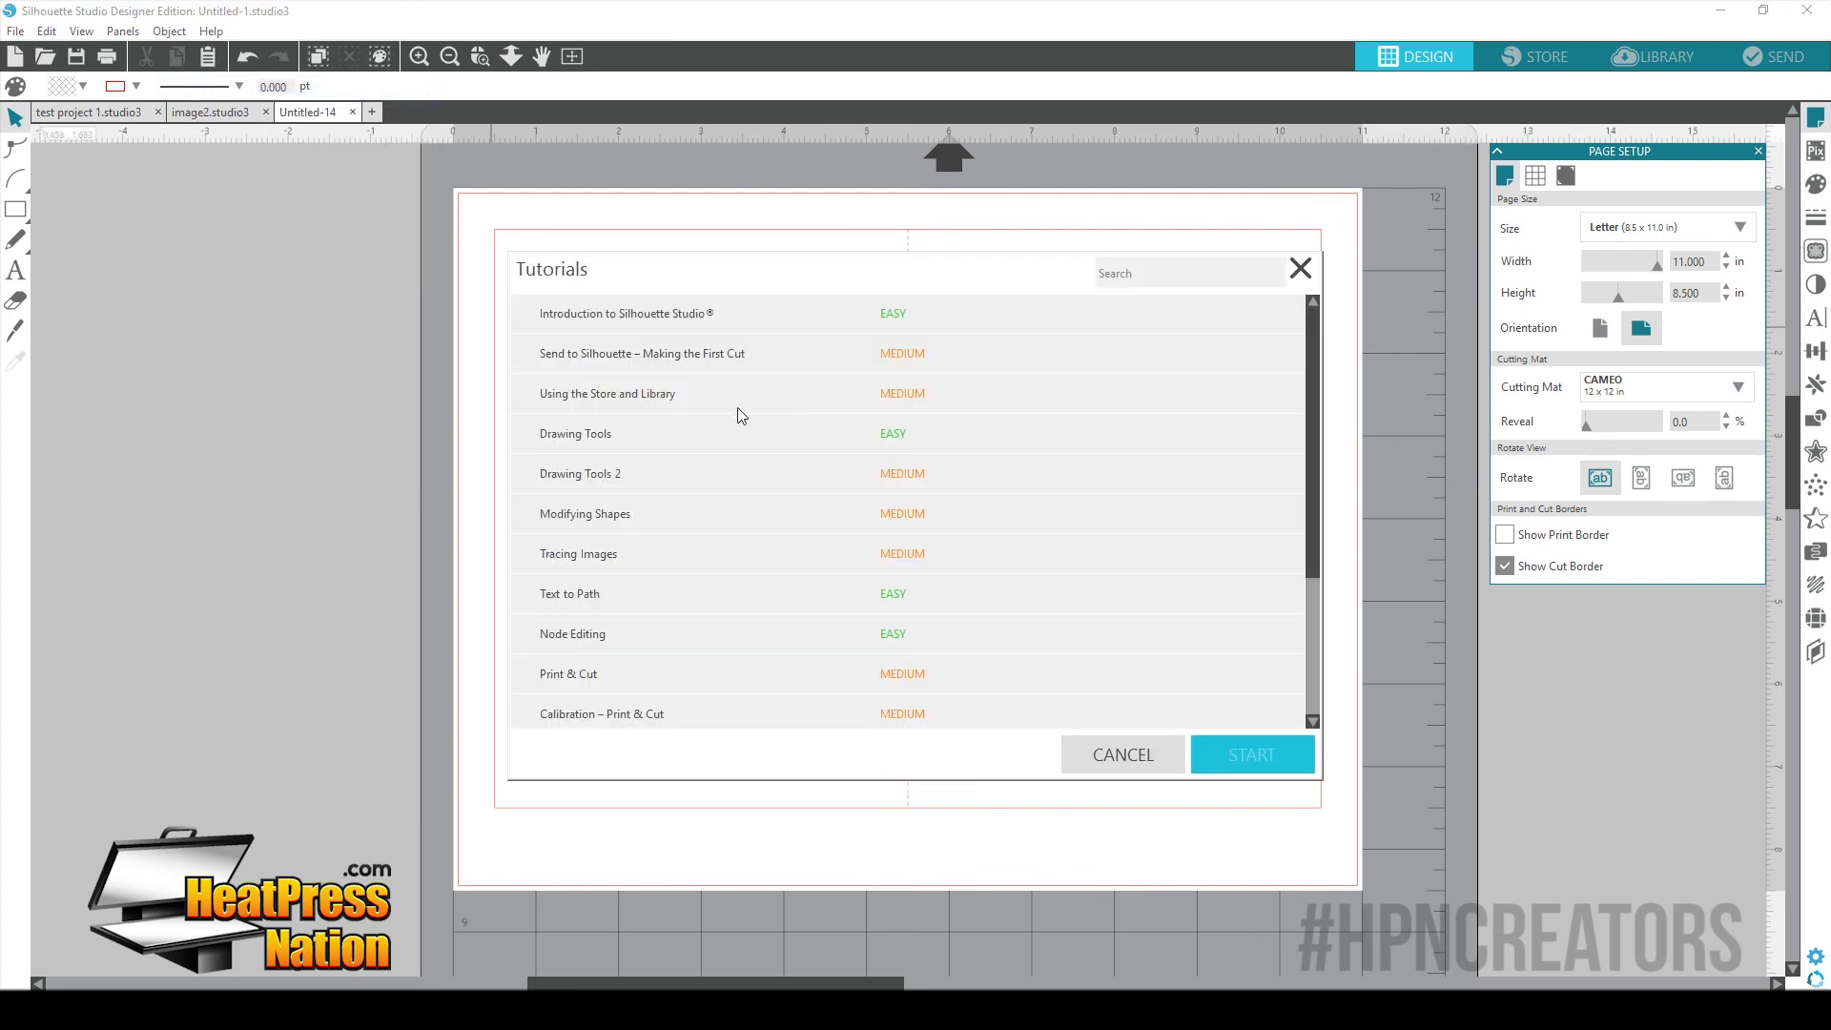
scroll(736, 408, down, 3)
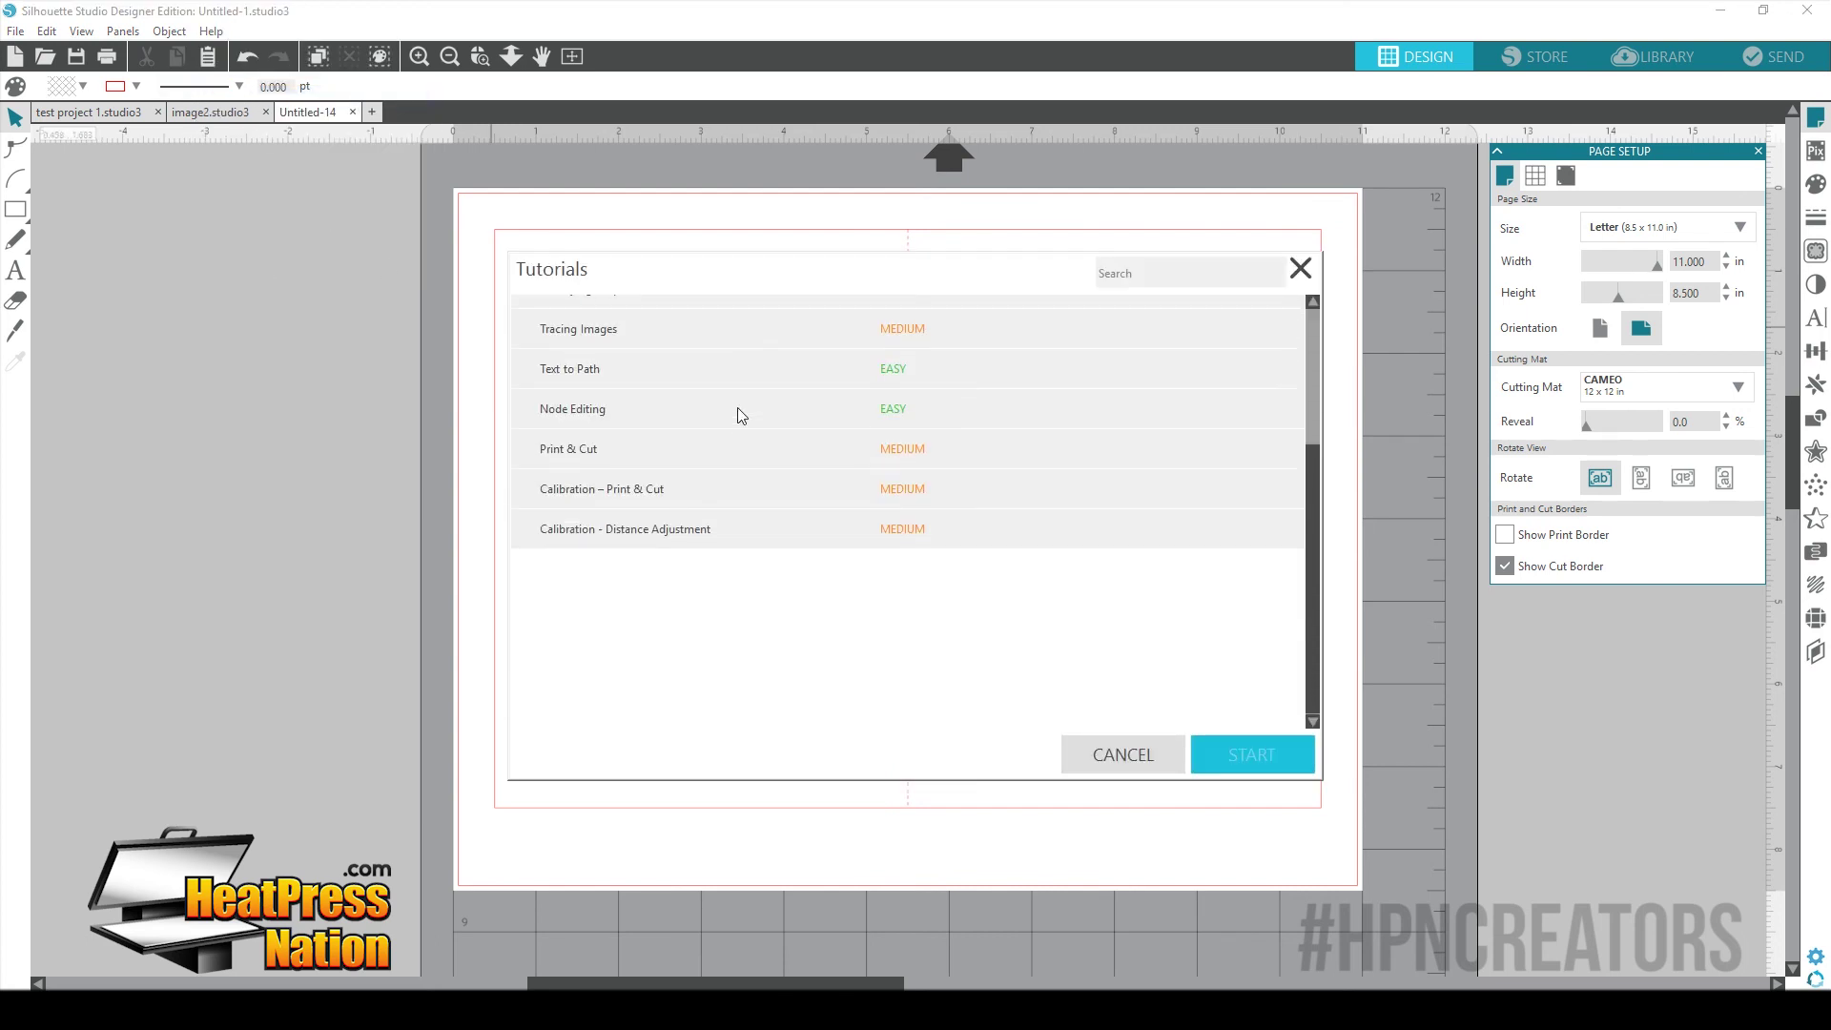
scroll(742, 449, up, 3)
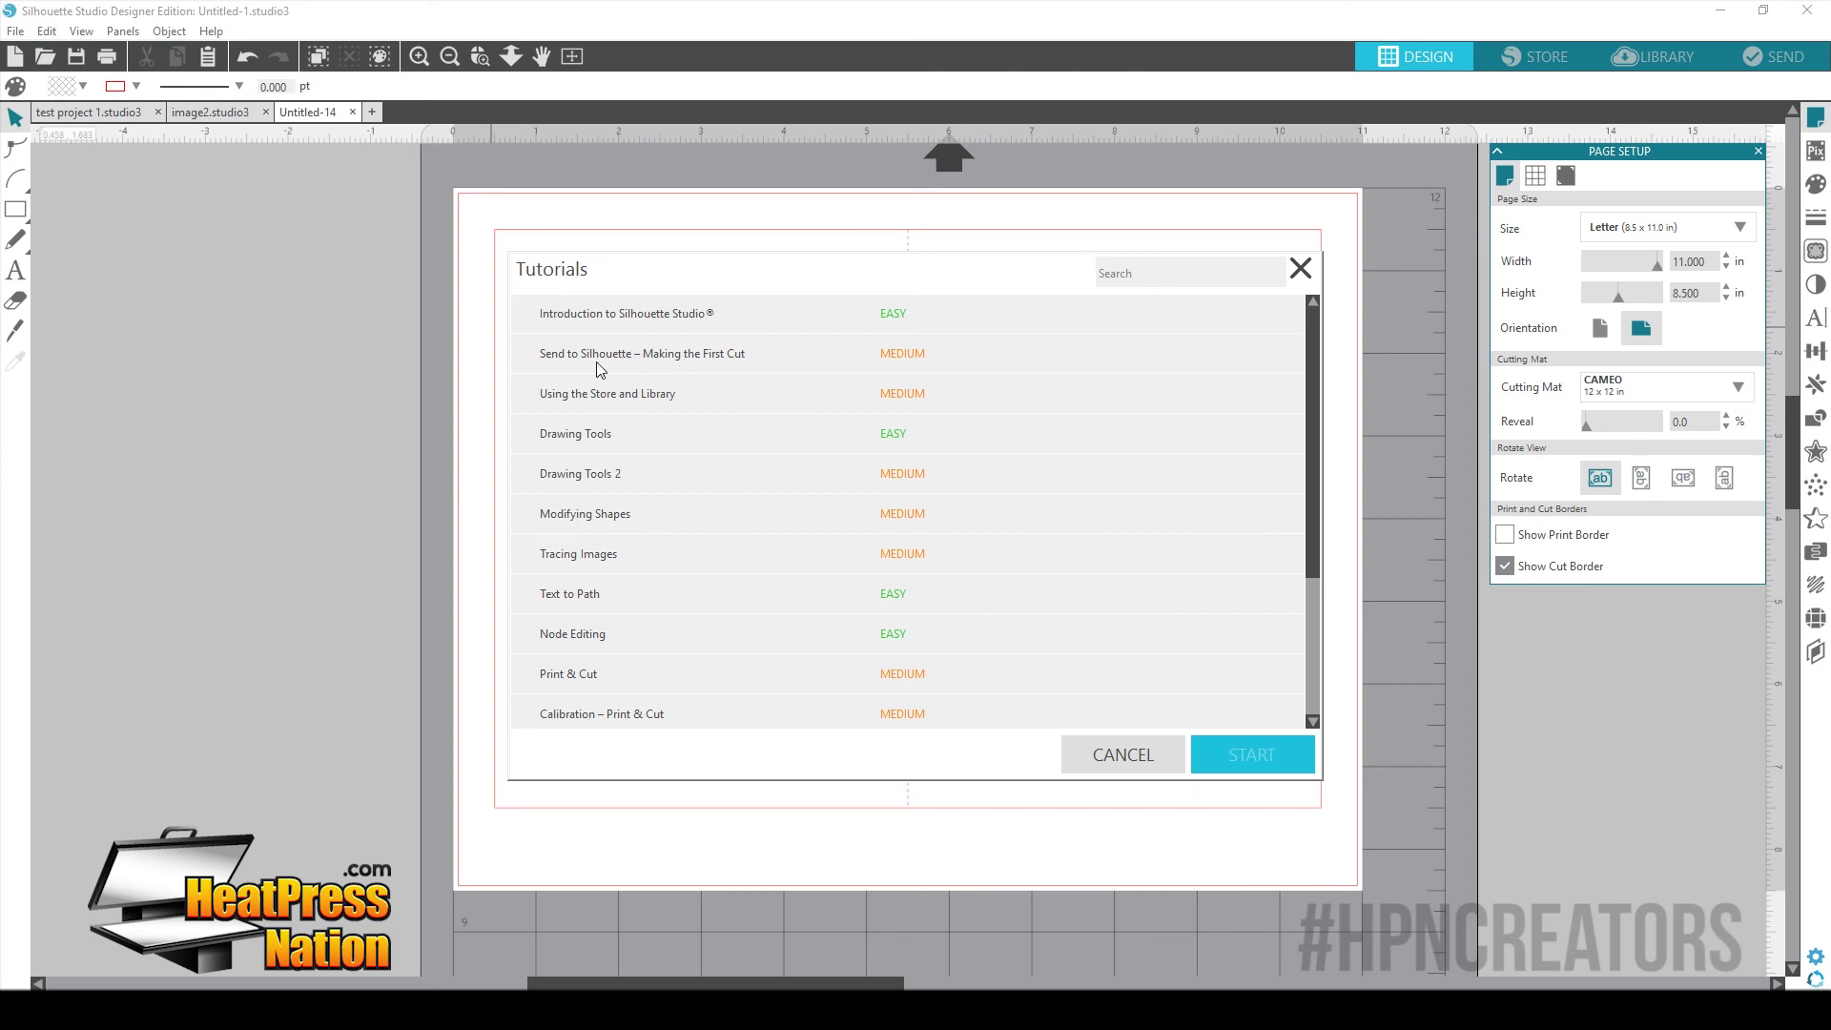
click(737, 367)
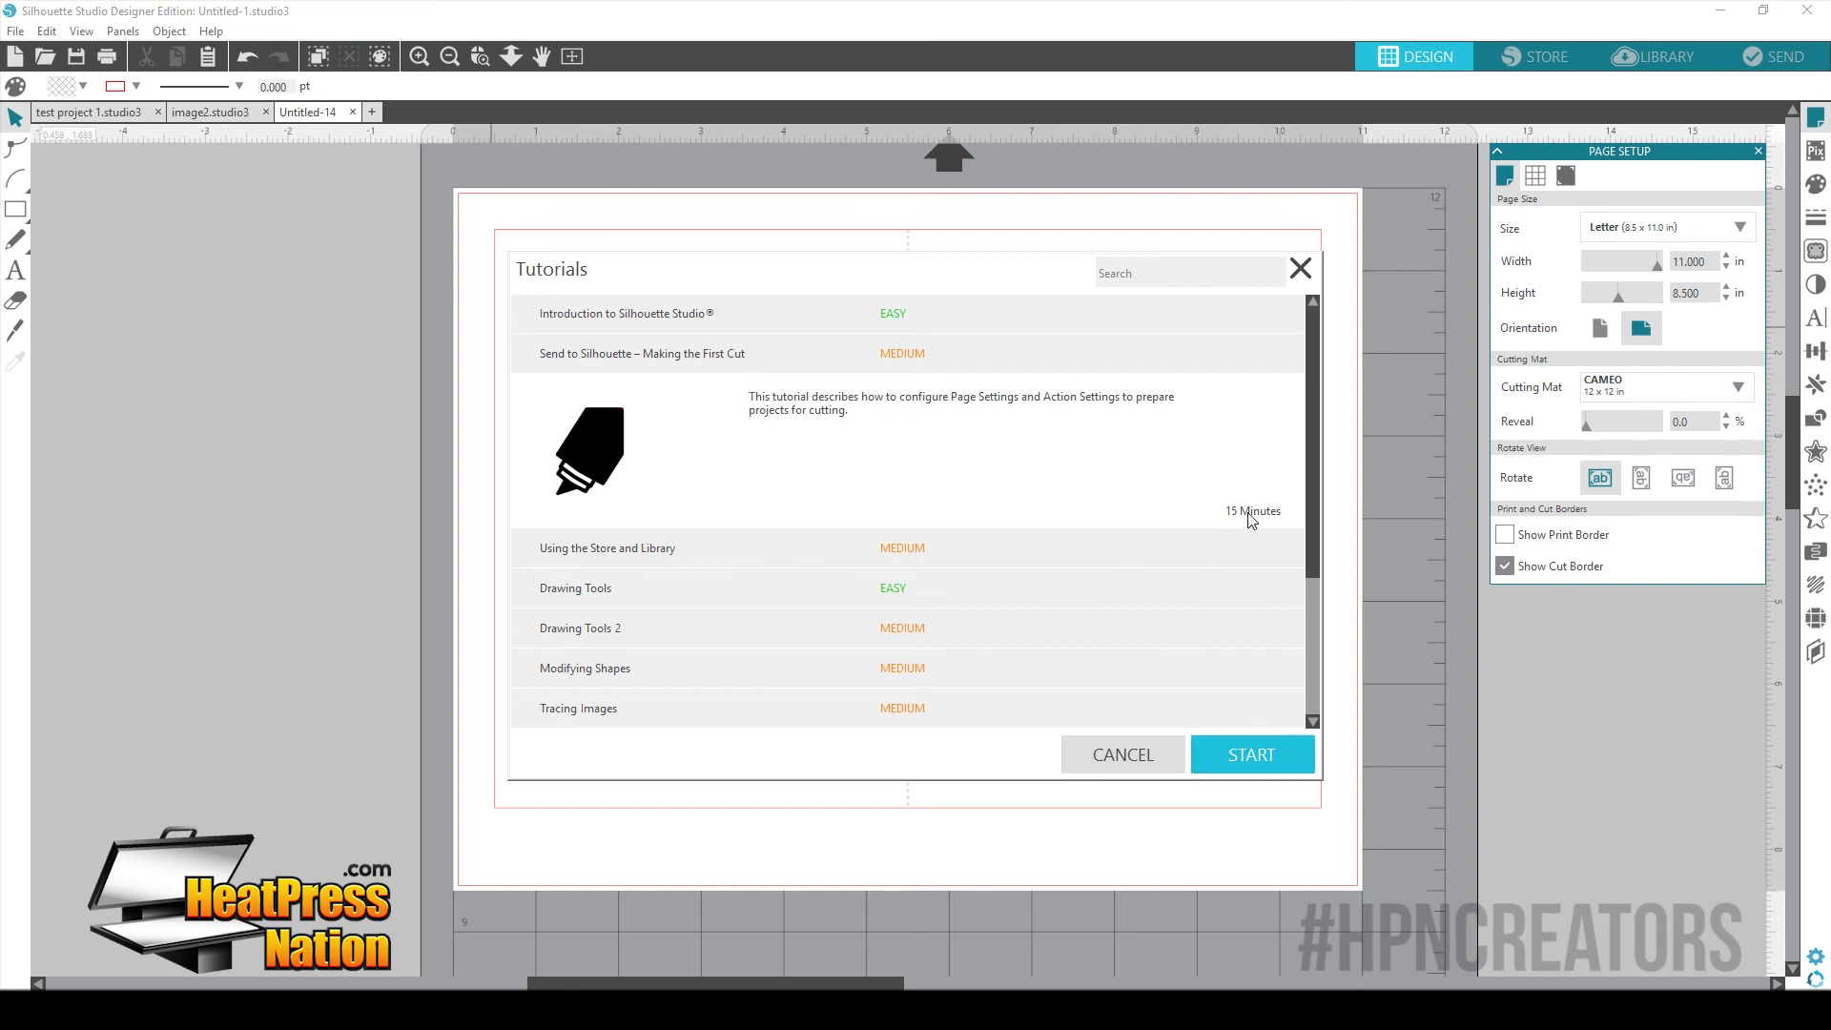
click(1201, 545)
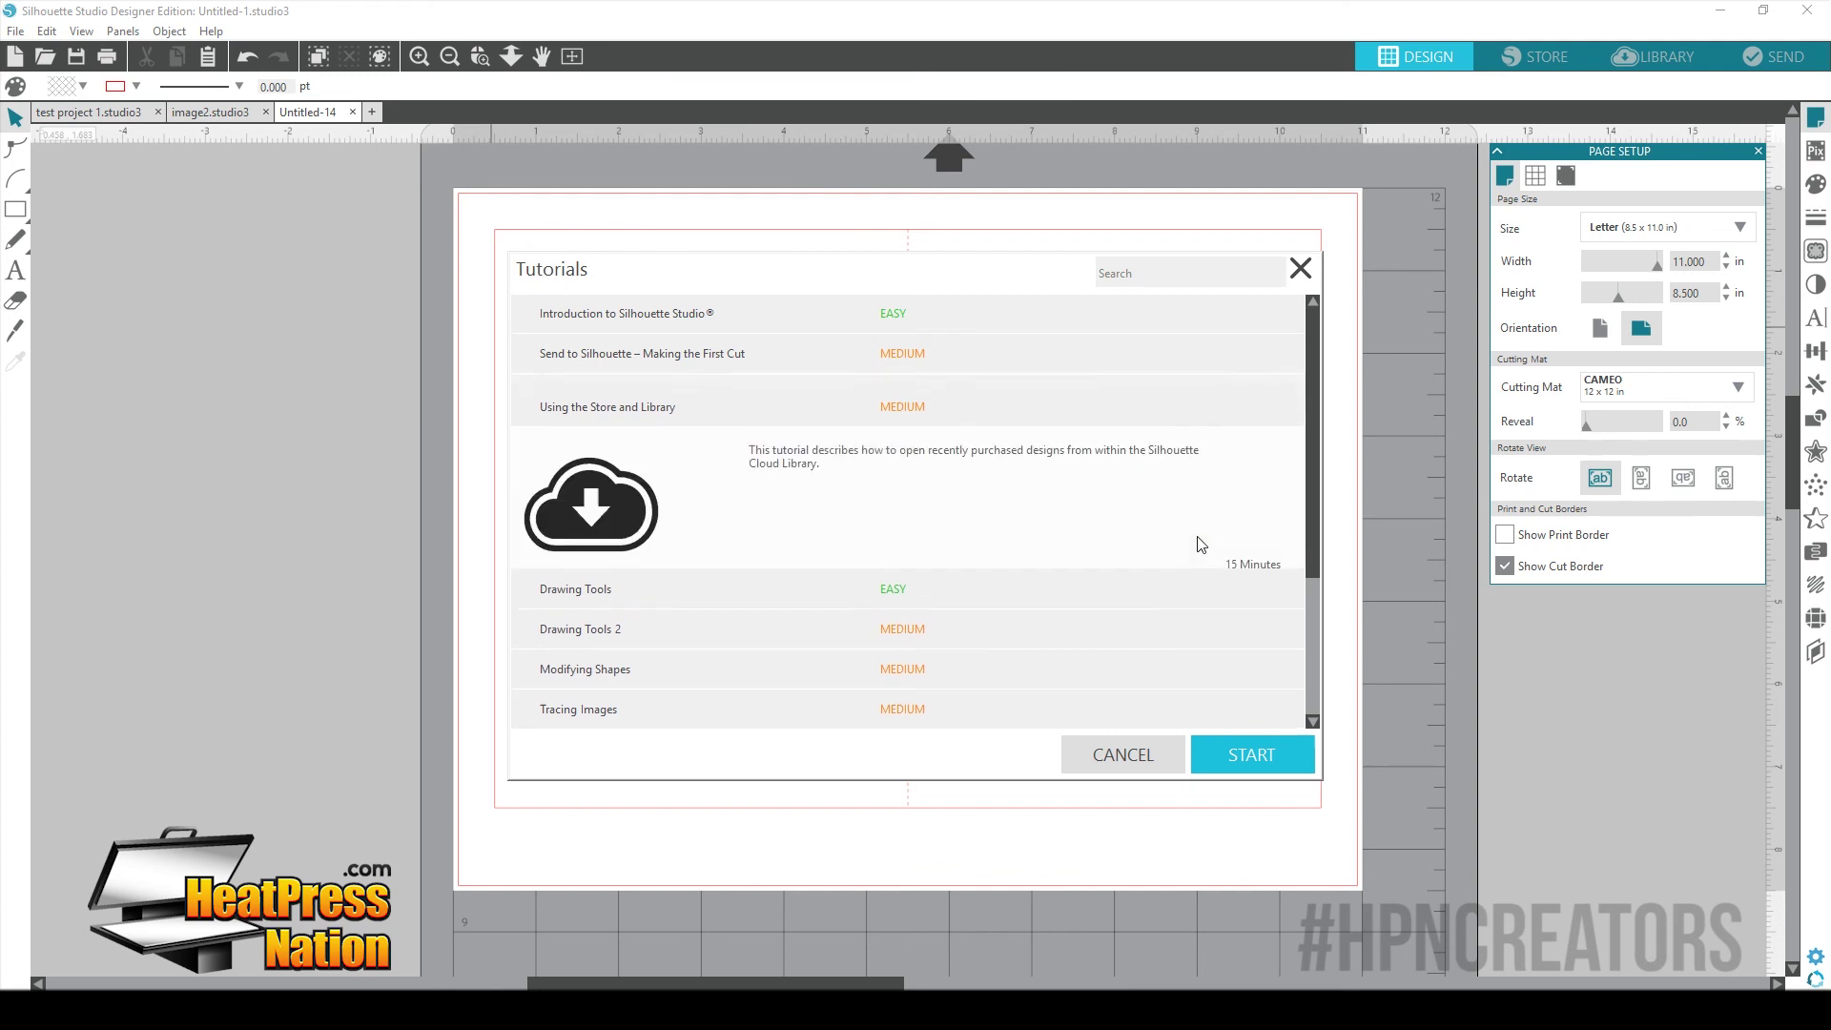
click(1182, 601)
click(821, 353)
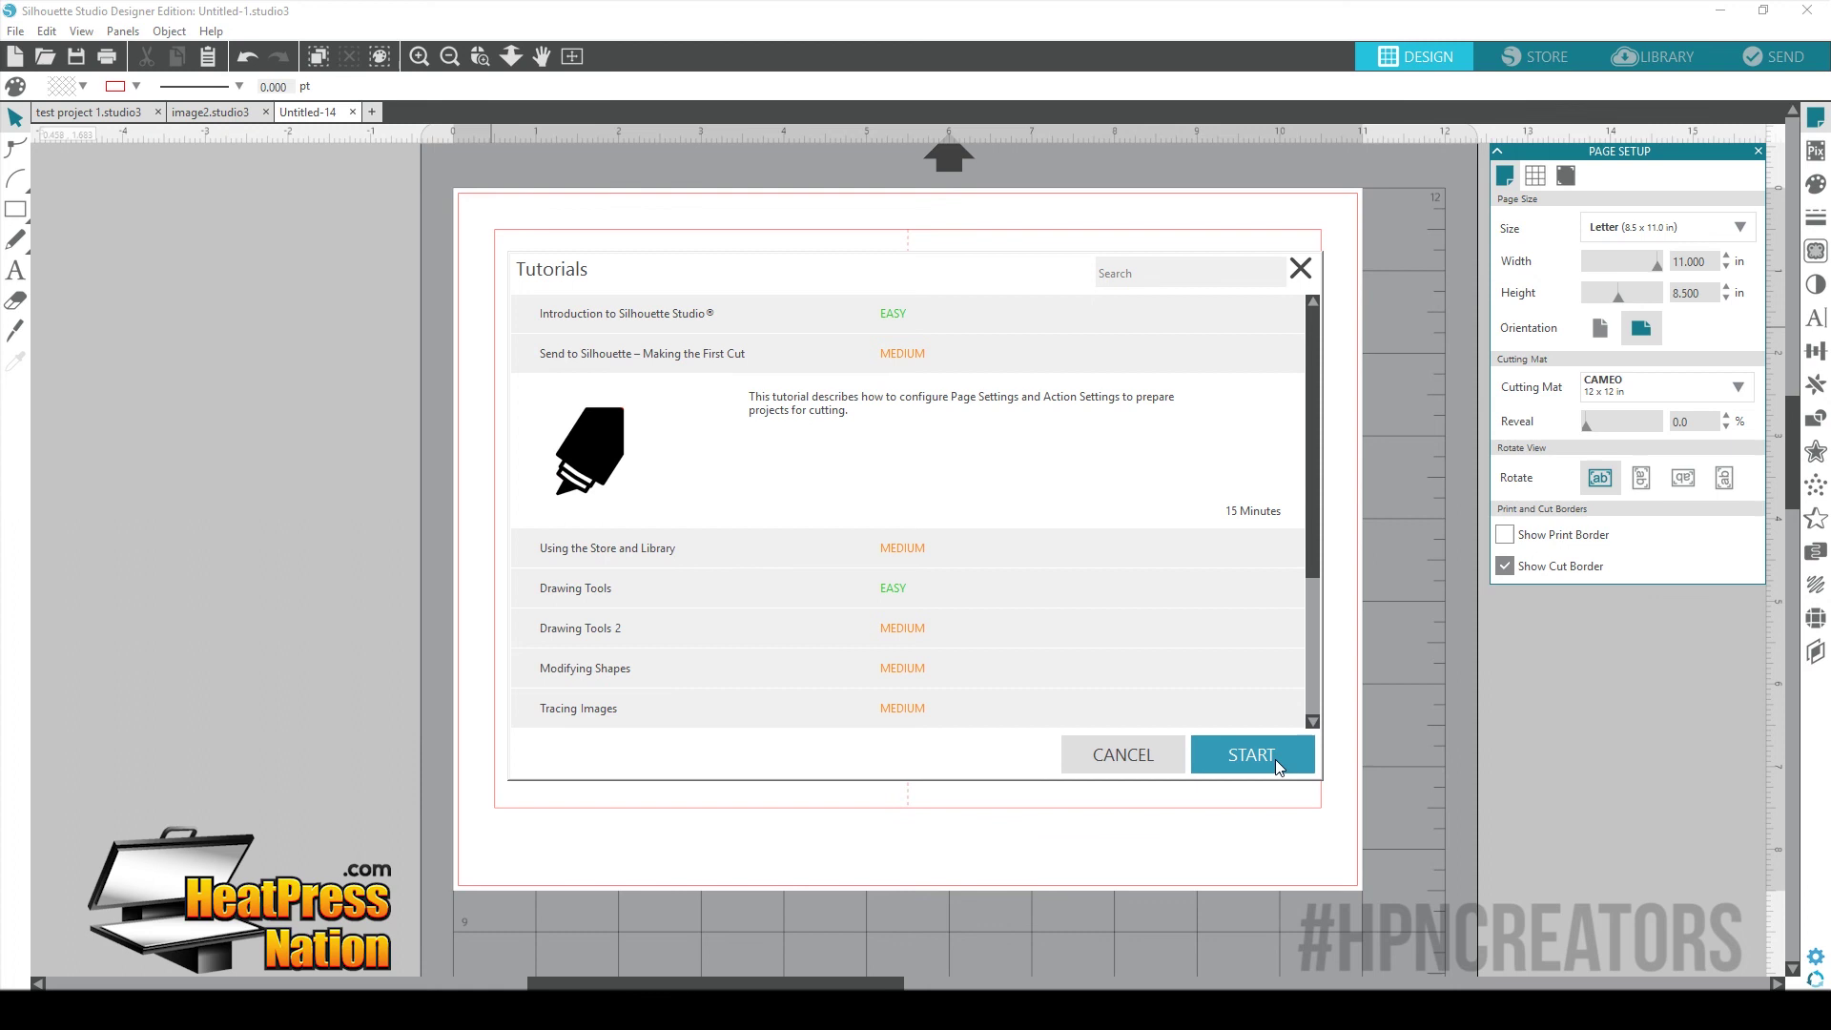
click(1251, 754)
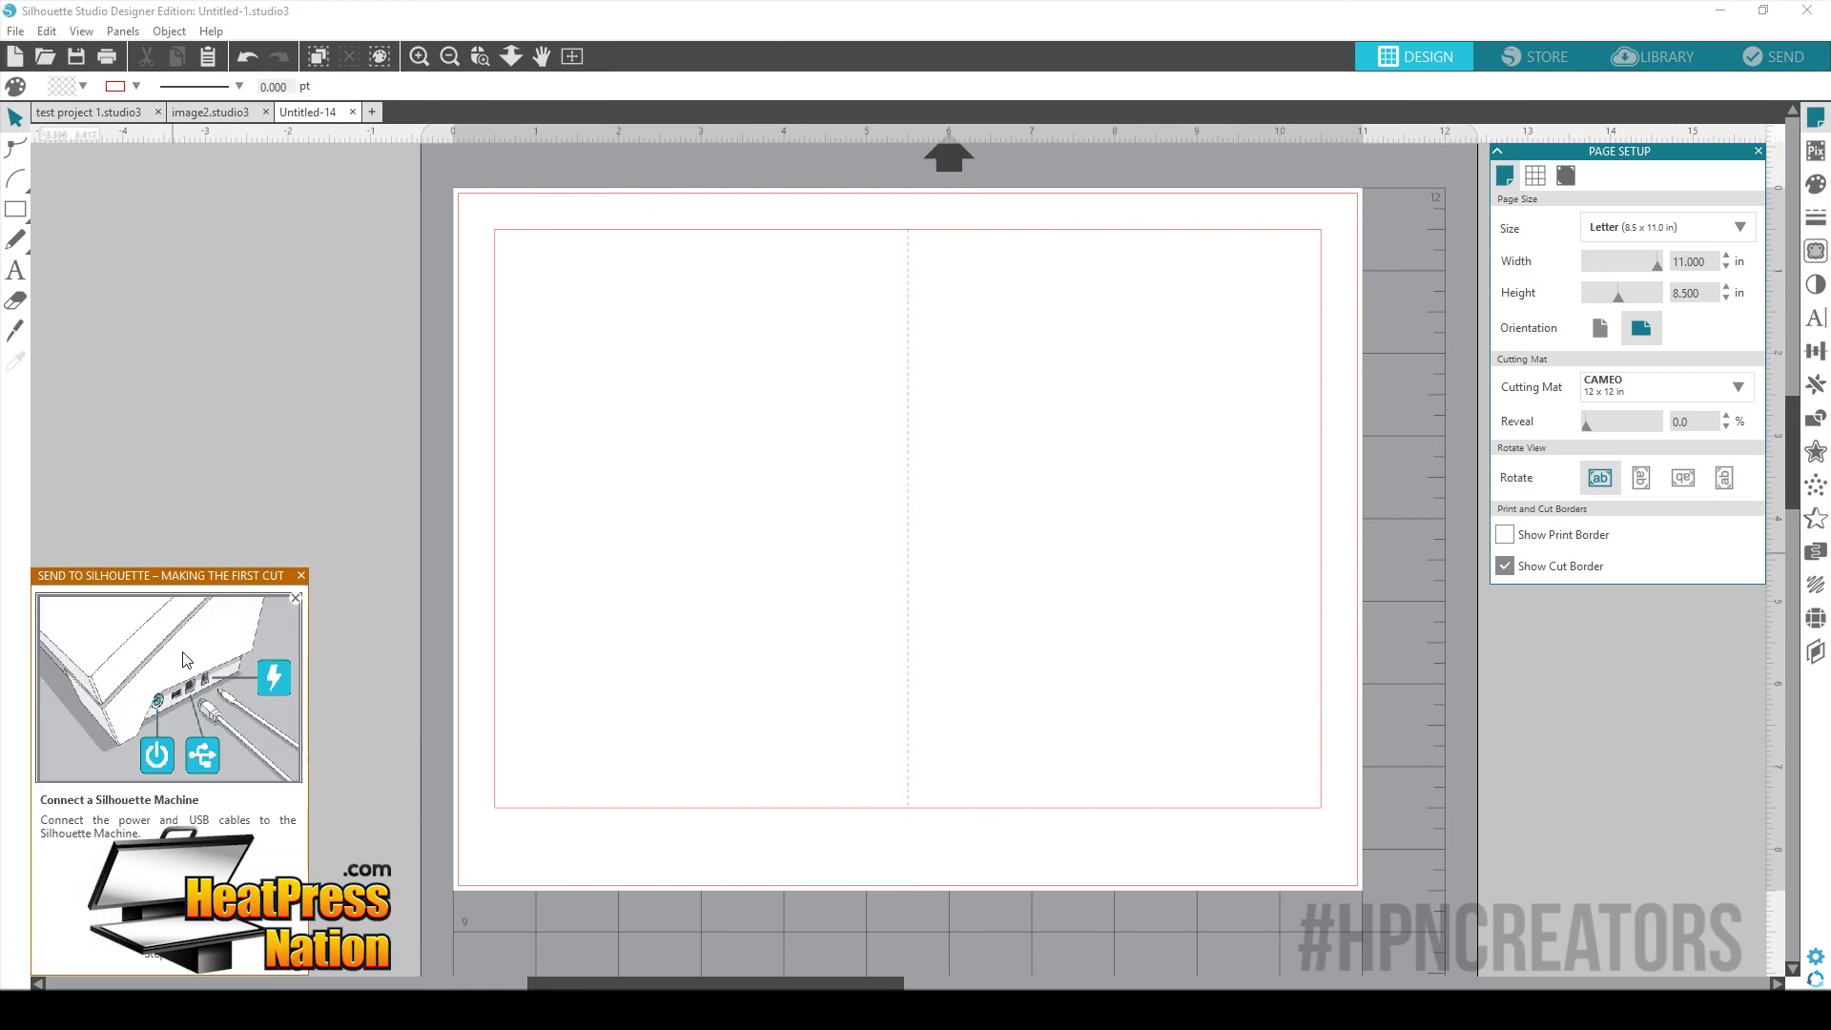